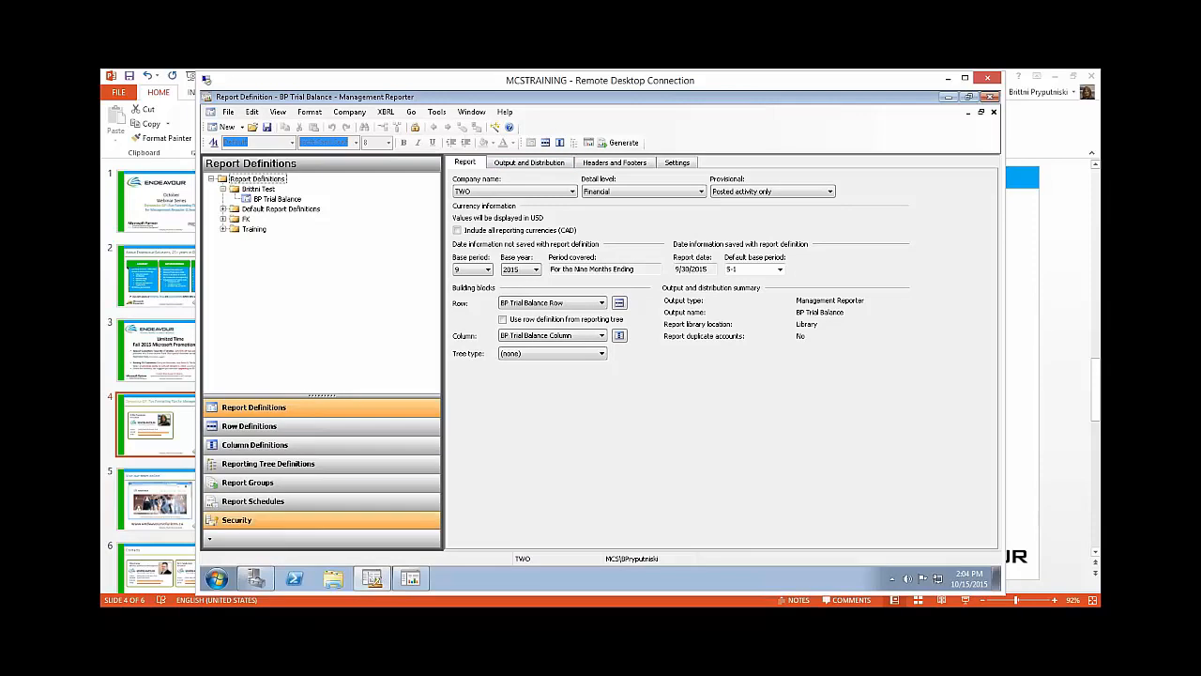
Step: Check the report library in the viewer, return to the report definition, and review the user options
{"action": "left_click", "coordinate": [425, 582]}
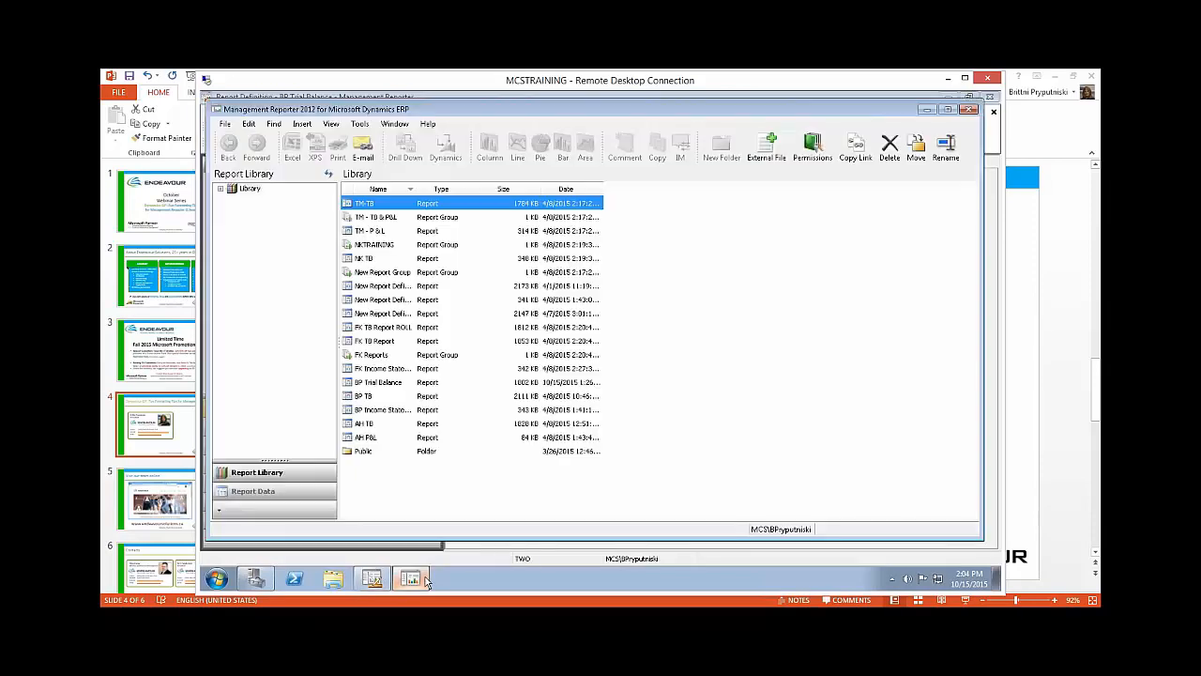
{"action": "left_click", "coordinate": [425, 582]}
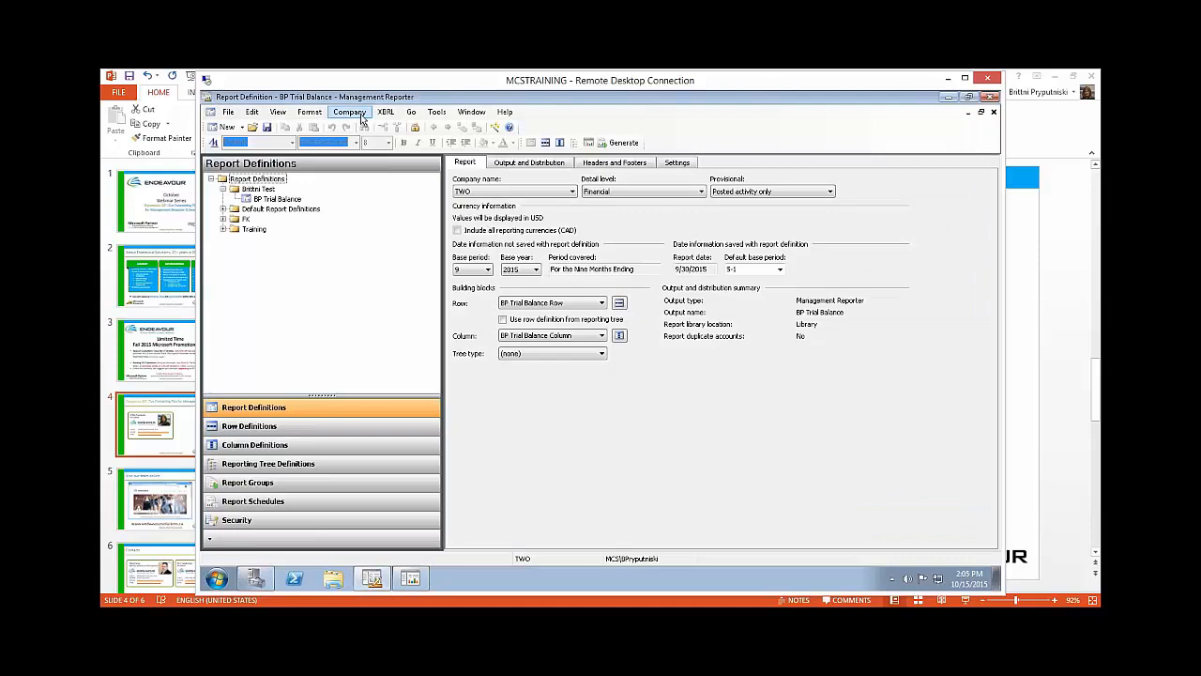
{"action": "left_click", "coordinate": [437, 115]}
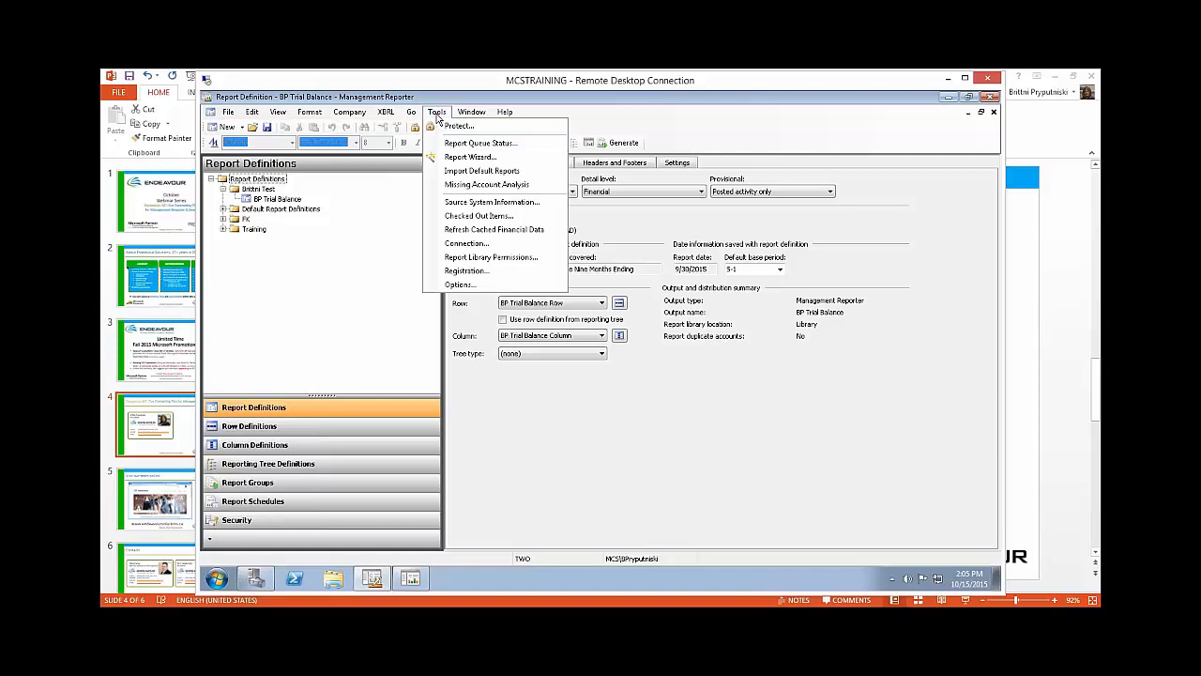
{"action": "left_click", "coordinate": [457, 285]}
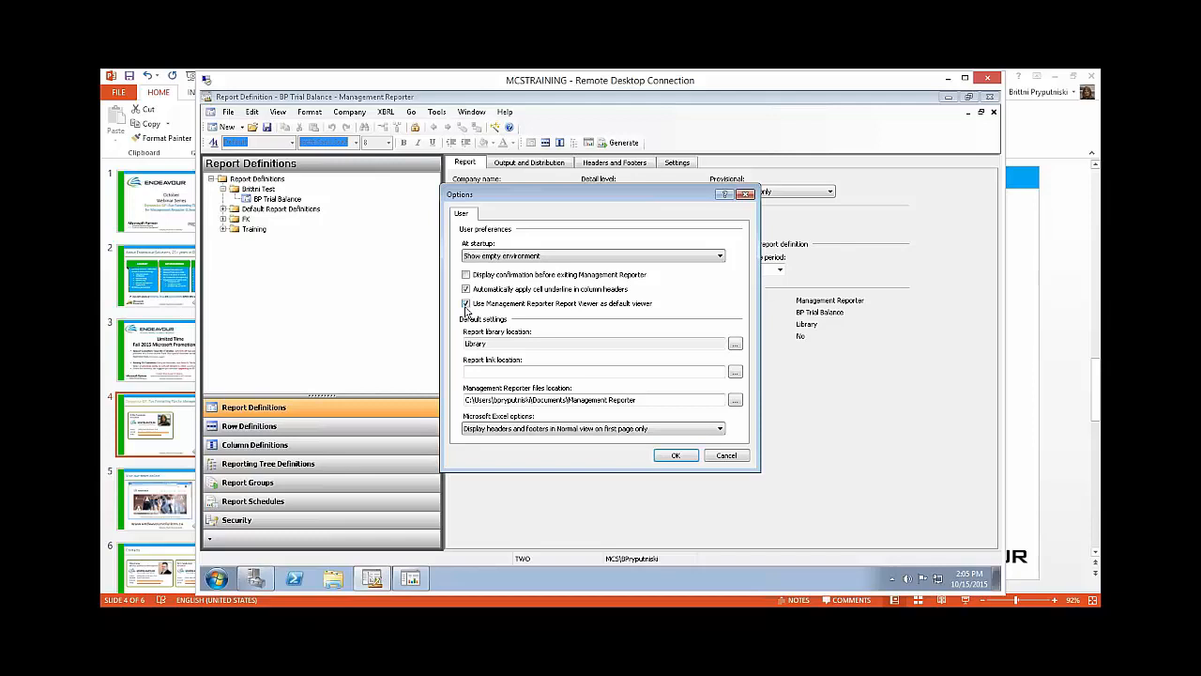
{"action": "left_click", "coordinate": [676, 456]}
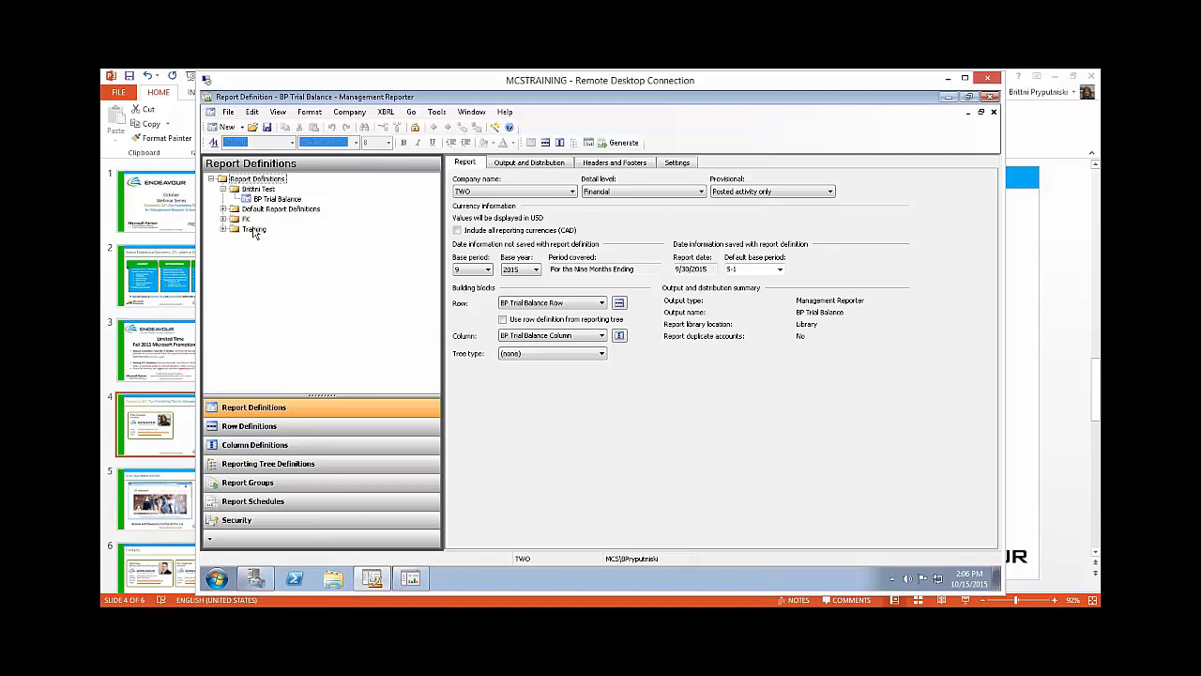
Step: Create a new folder beside the Training folder, named with the owner's first name followed by "Reports"
{"action": "right_click", "coordinate": [251, 231]}
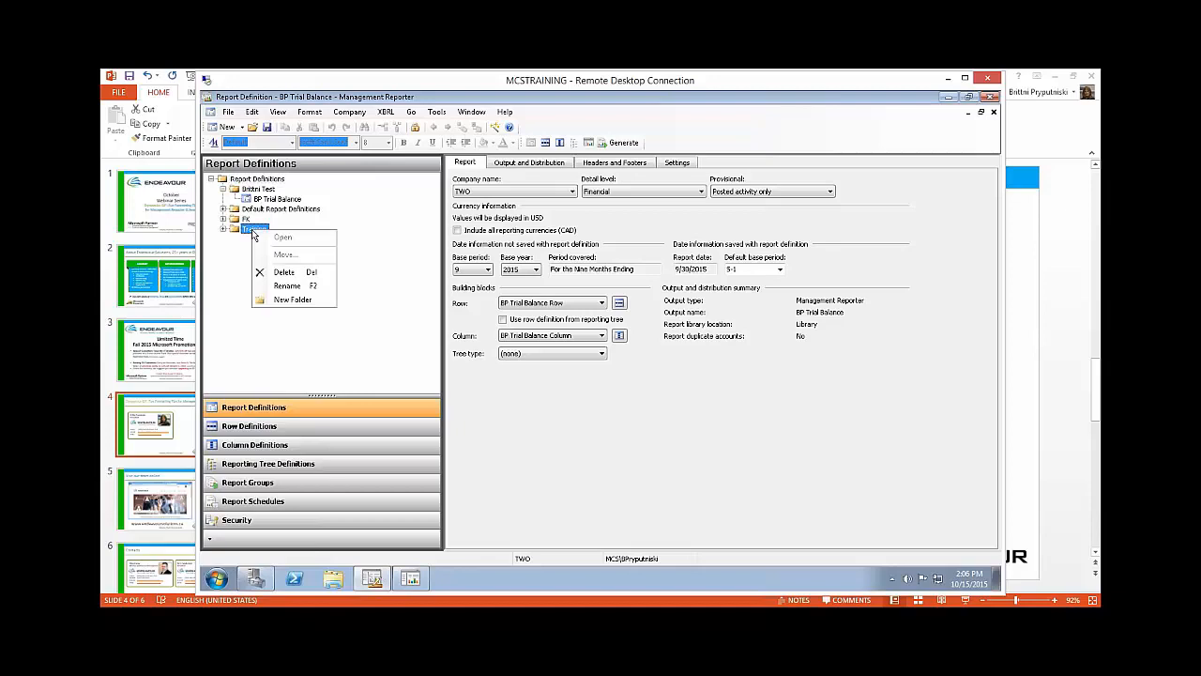
{"action": "left_click", "coordinate": [300, 300]}
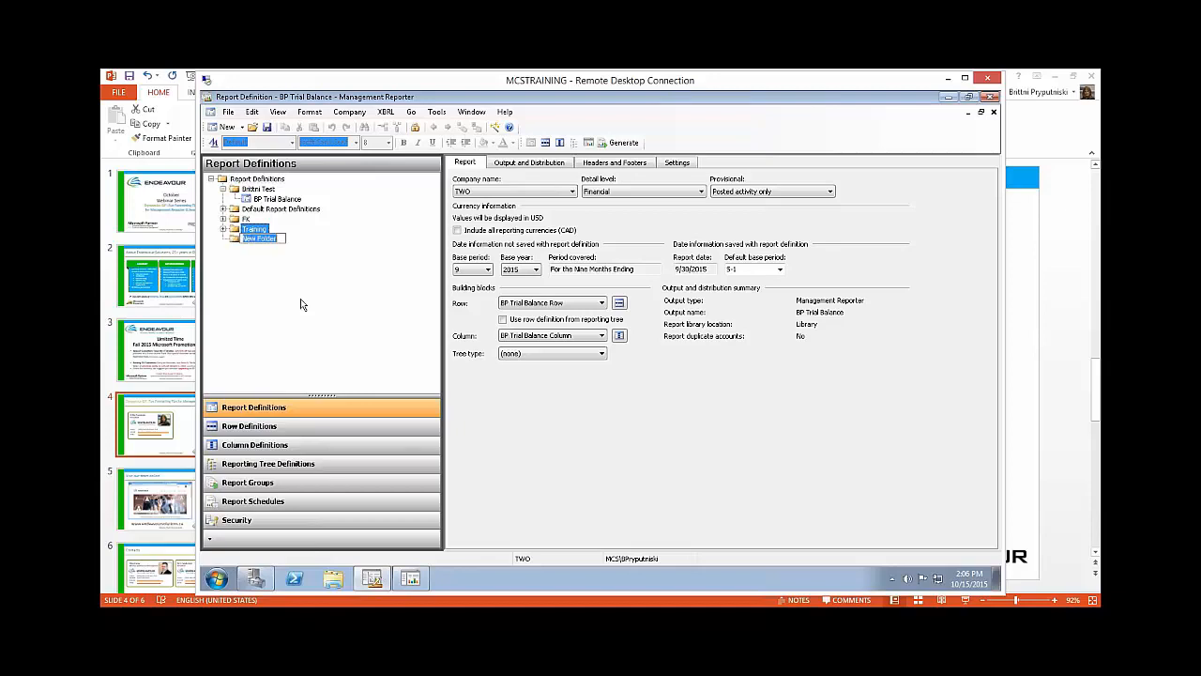
{"action": "key", "text": "BackSpace"}
{"action": "type", "text": "Brittni Reports"}
{"action": "key", "text": "Return"}
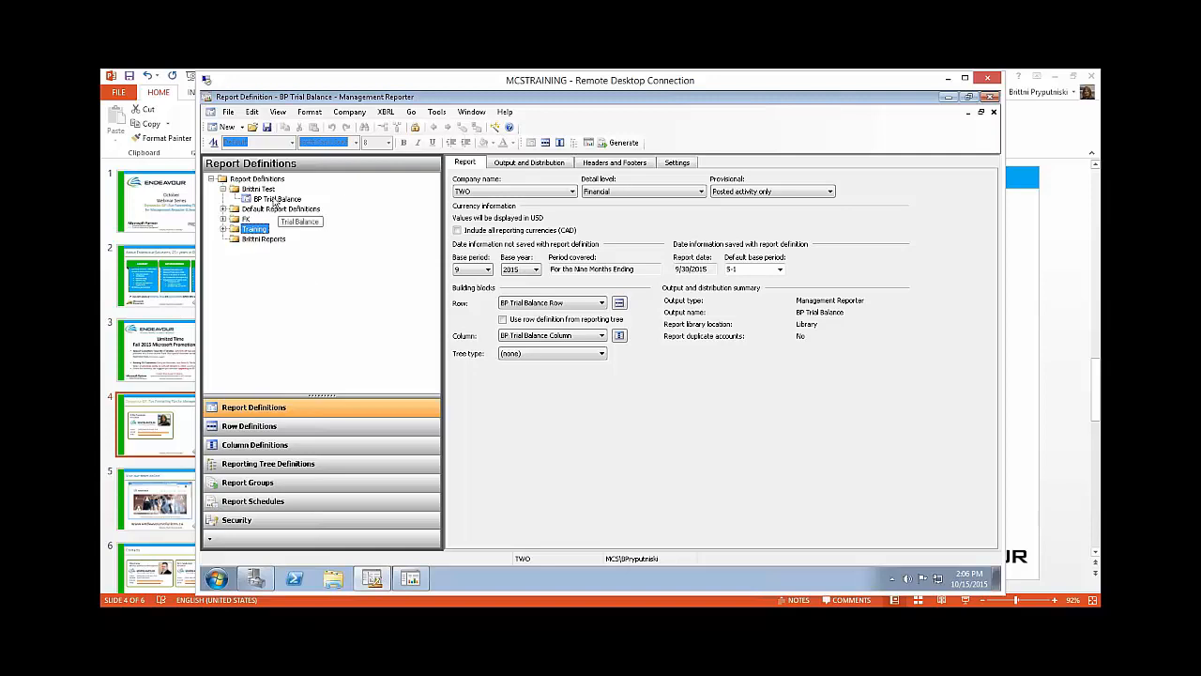
Step: Move the BP Trial Balance report definition into the new reports folder and expand that folder
{"action": "left_click", "coordinate": [275, 199]}
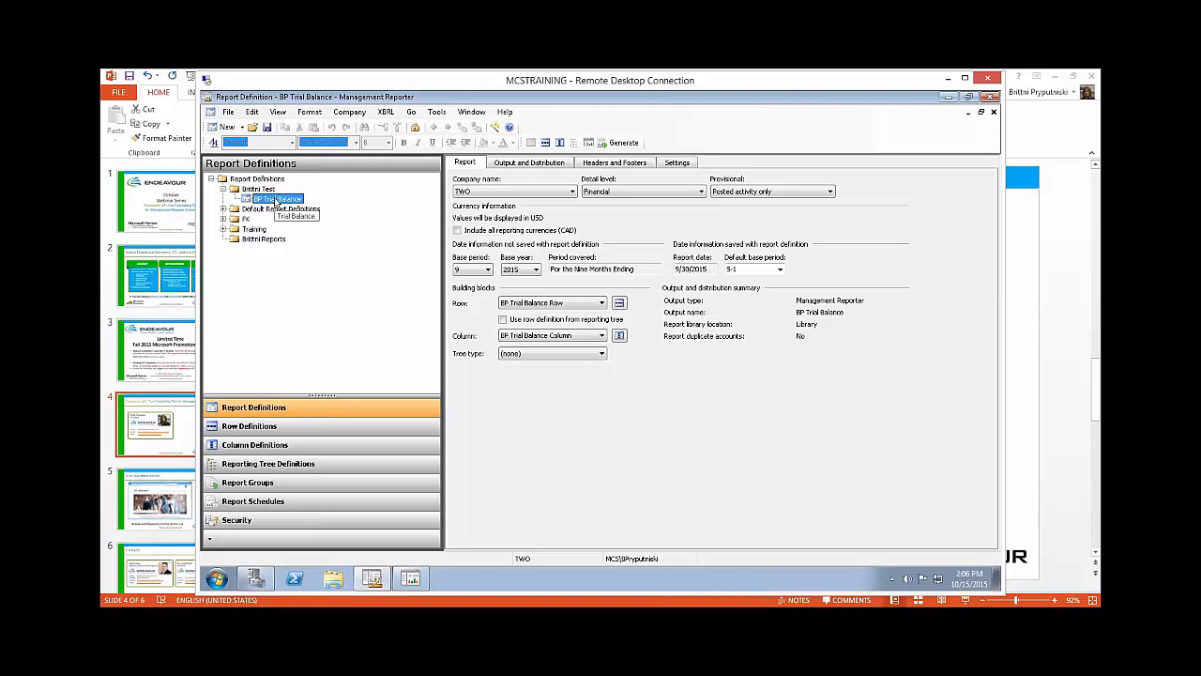
{"action": "left_click_drag", "start_coordinate": [270, 250], "coordinate": [269, 247]}
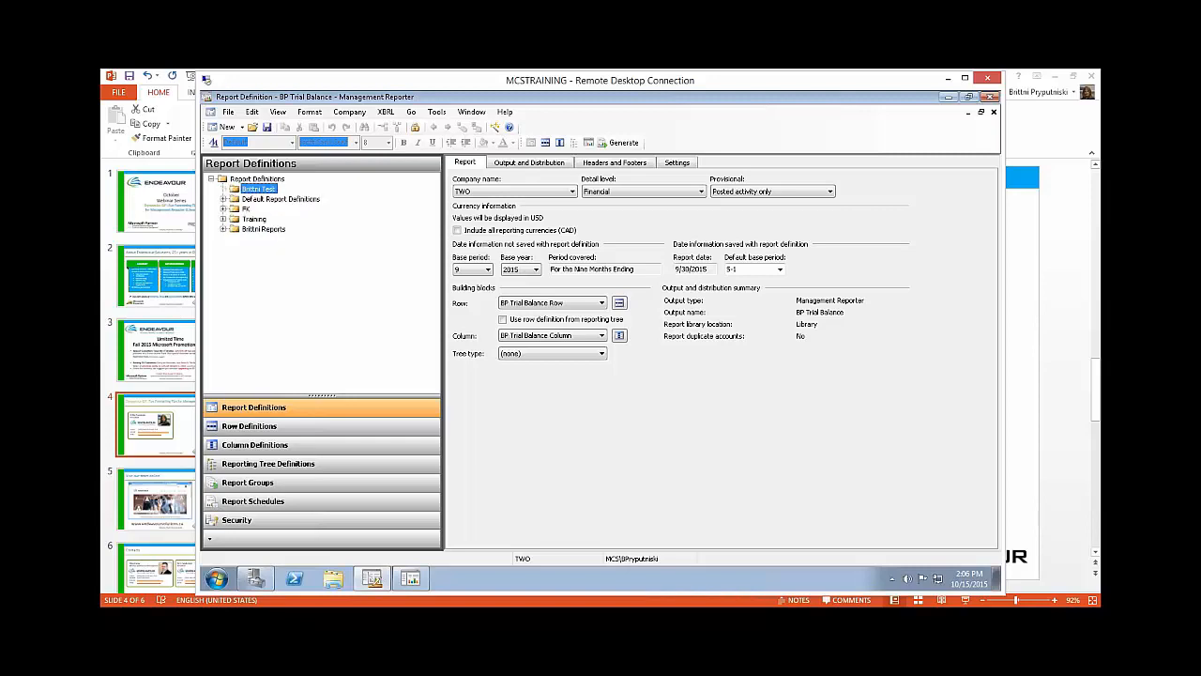
{"action": "left_click", "coordinate": [223, 229]}
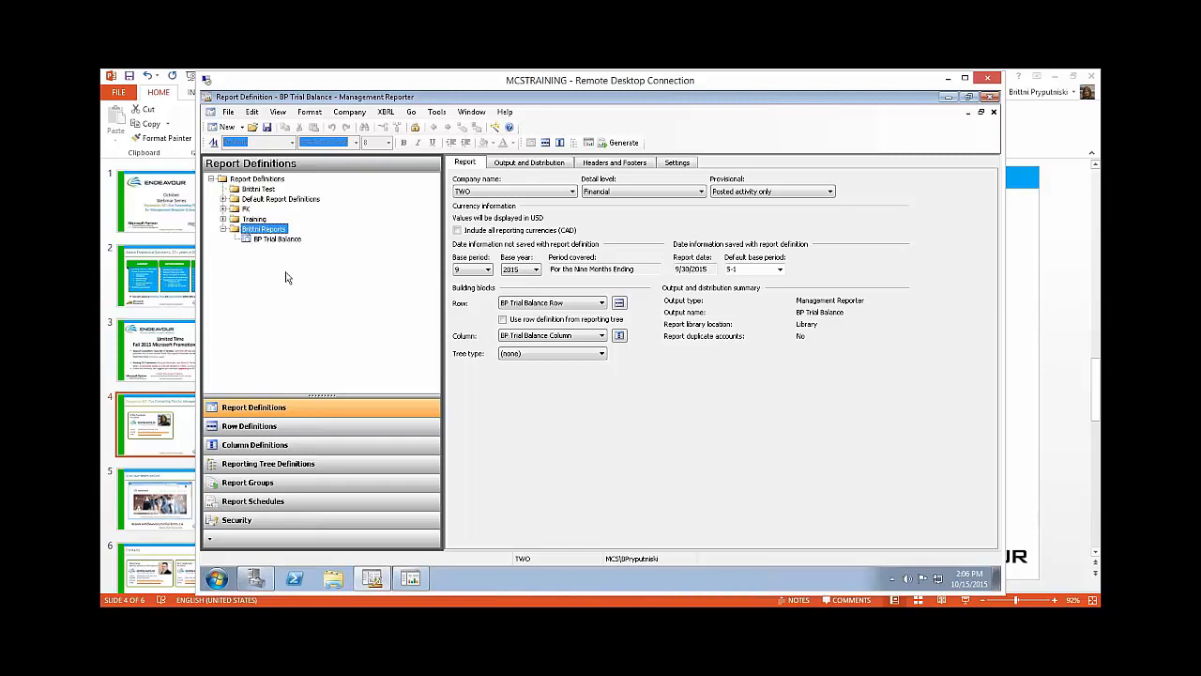
Step: Look through the row definition folders and return to the report definitions
{"action": "left_click", "coordinate": [249, 427]}
{"action": "left_click", "coordinate": [254, 448]}
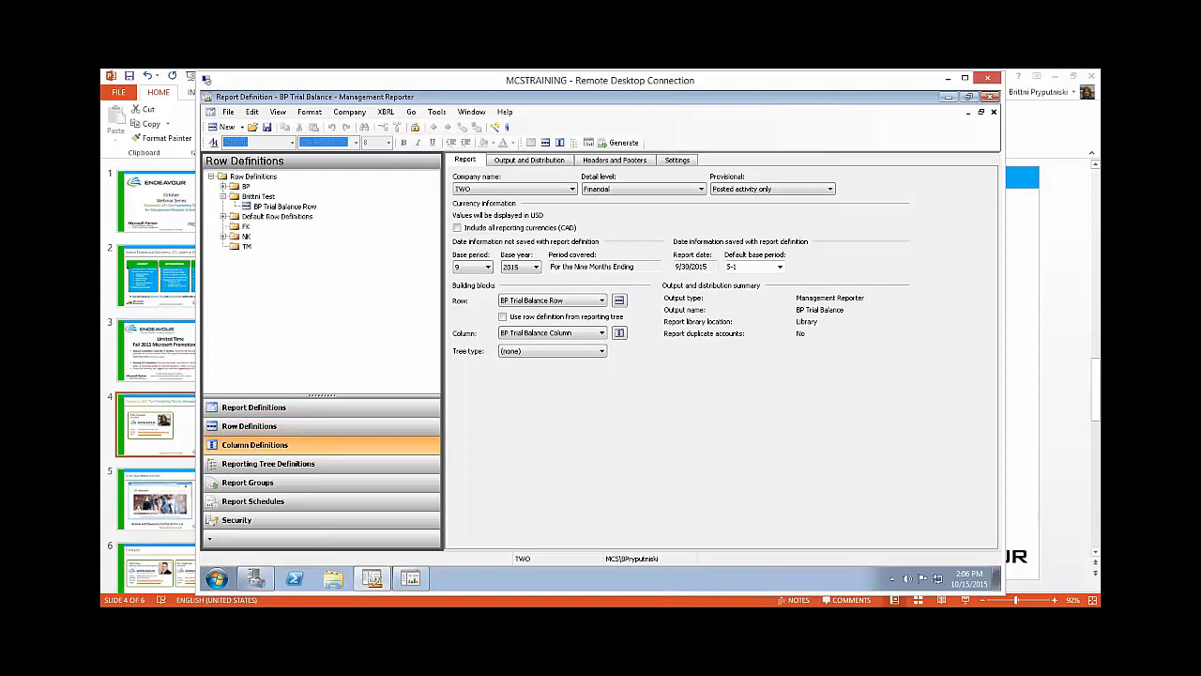
{"action": "left_click", "coordinate": [251, 429]}
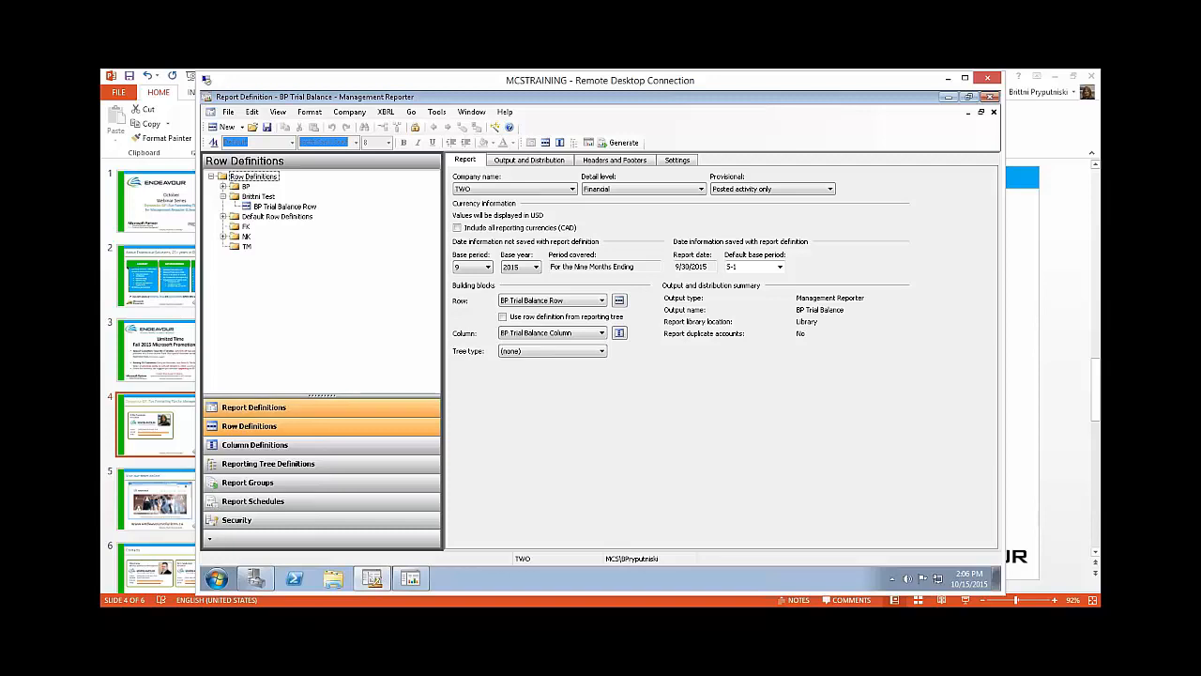
{"action": "left_click", "coordinate": [251, 406]}
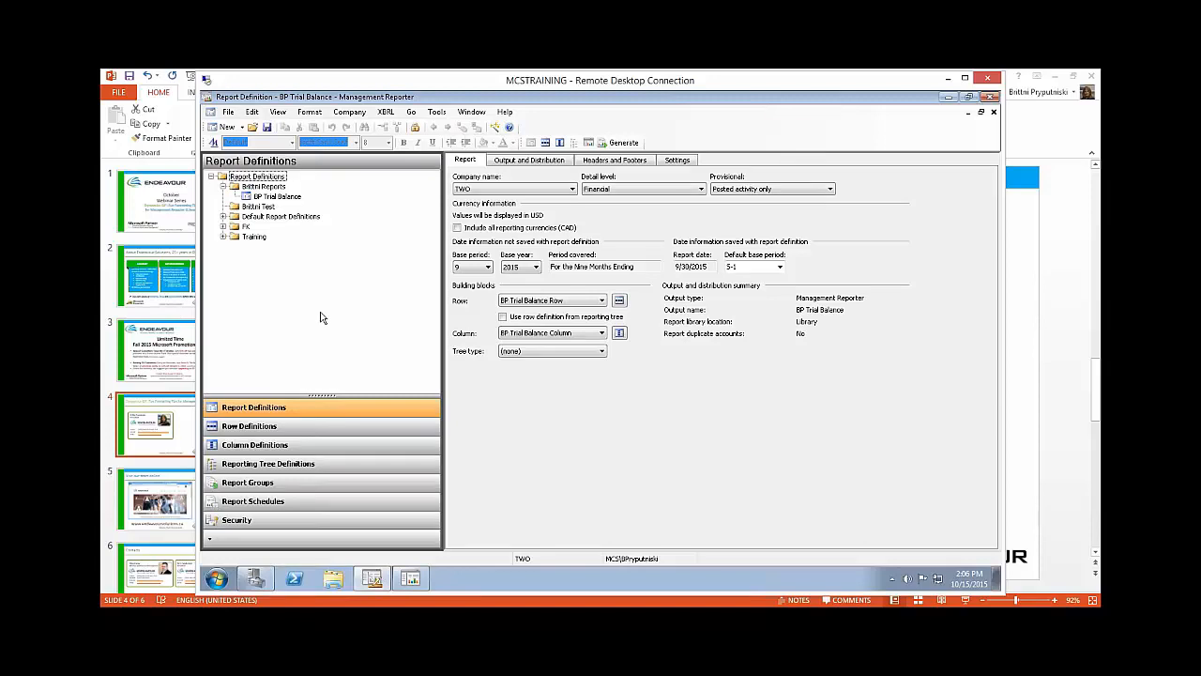
Step: Generate the BP Trial Balance report, review it, and return to the report definition
{"action": "left_click", "coordinate": [622, 142]}
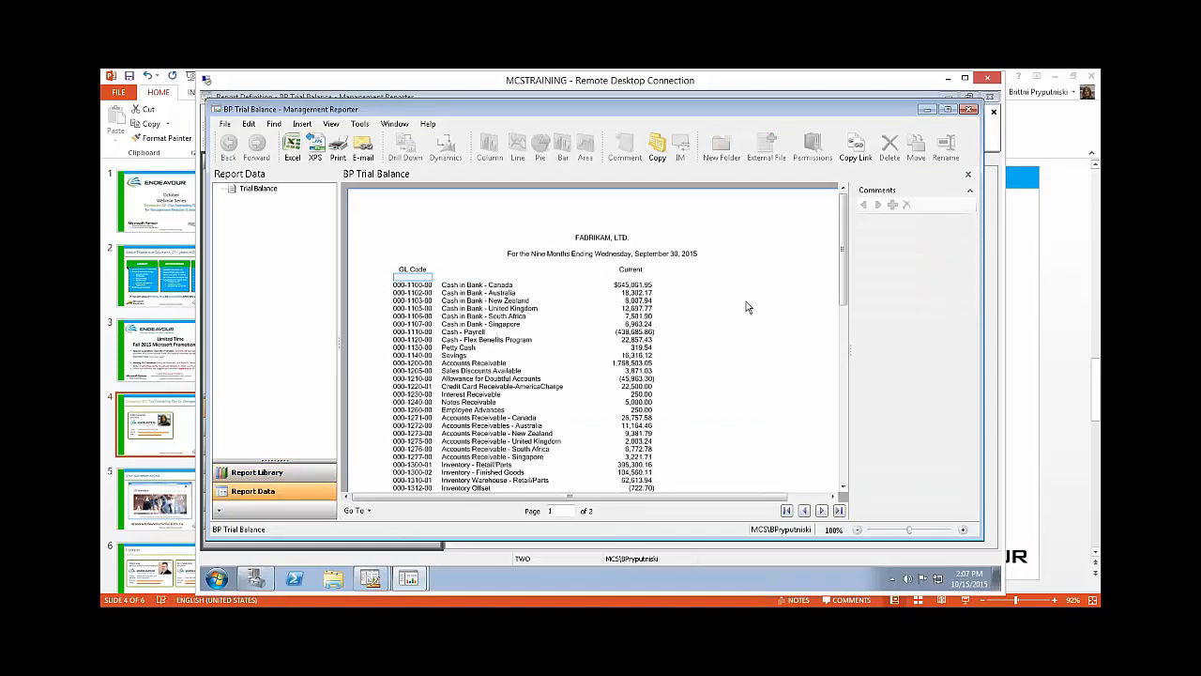
{"action": "mouse_move", "coordinate": [847, 294]}
{"action": "left_mouse_down"}
{"action": "mouse_move", "coordinate": [860, 438]}
{"action": "mouse_move", "coordinate": [845, 291]}
{"action": "left_mouse_up"}
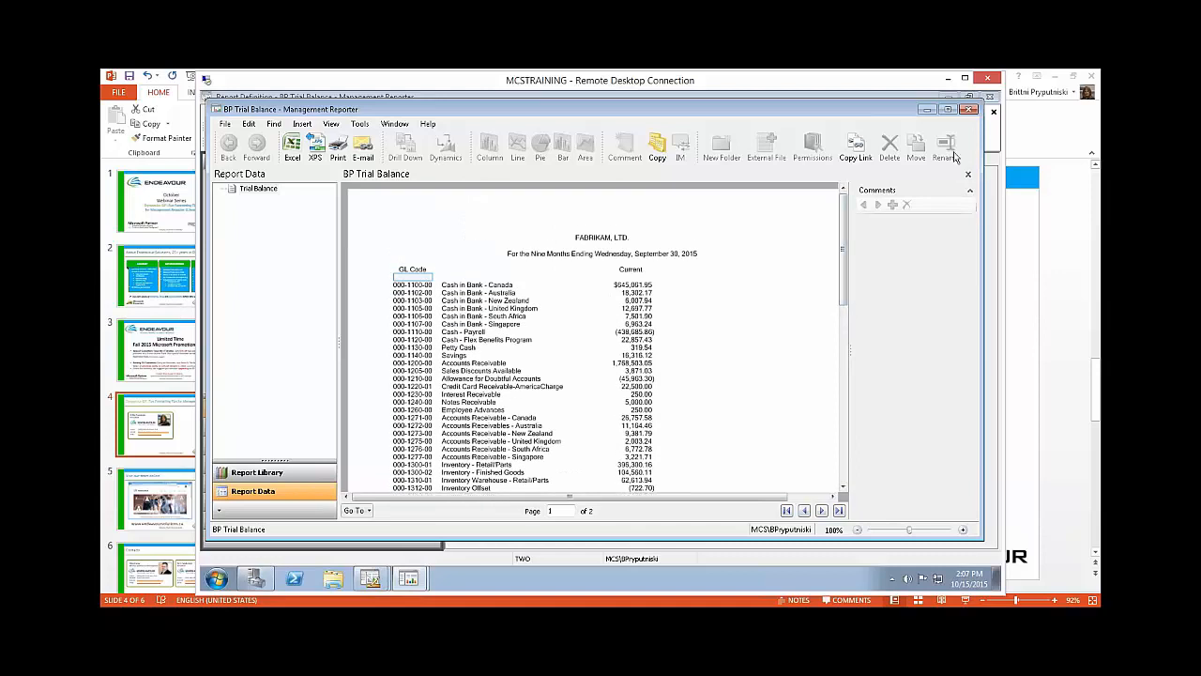
{"action": "left_click", "coordinate": [927, 111]}
{"action": "left_click", "coordinate": [775, 178]}
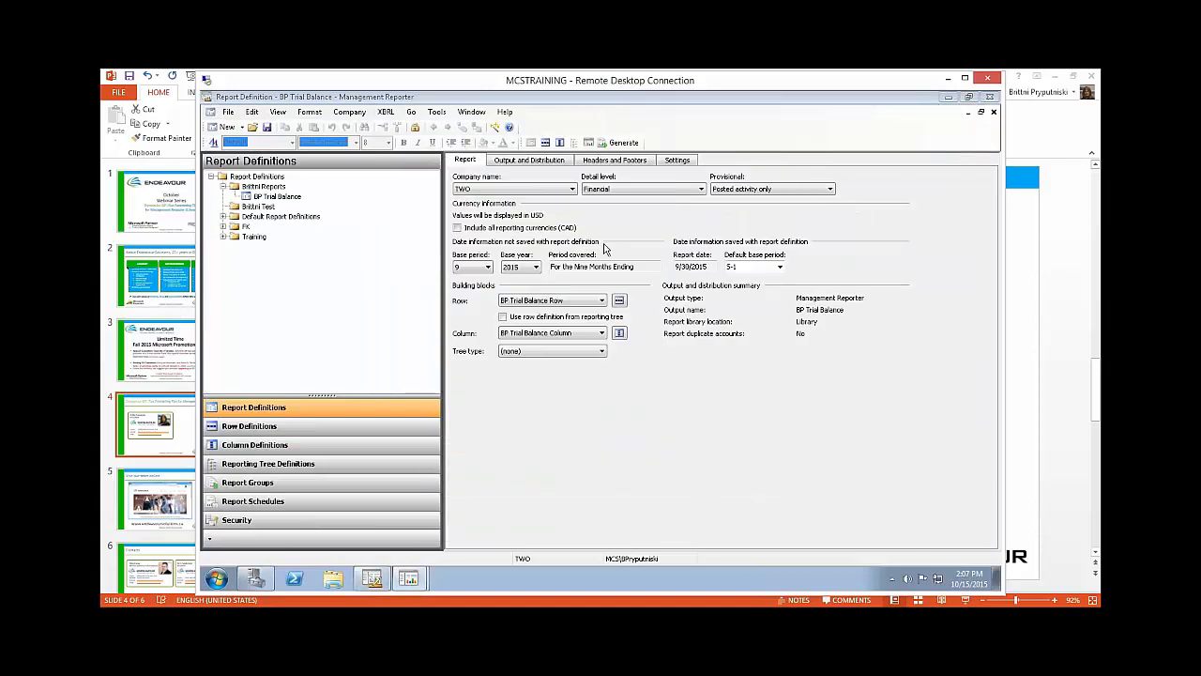
Step: In the report's formatting settings, review the negative number formats and enable displaying negative numbers in red
{"action": "left_click", "coordinate": [677, 161]}
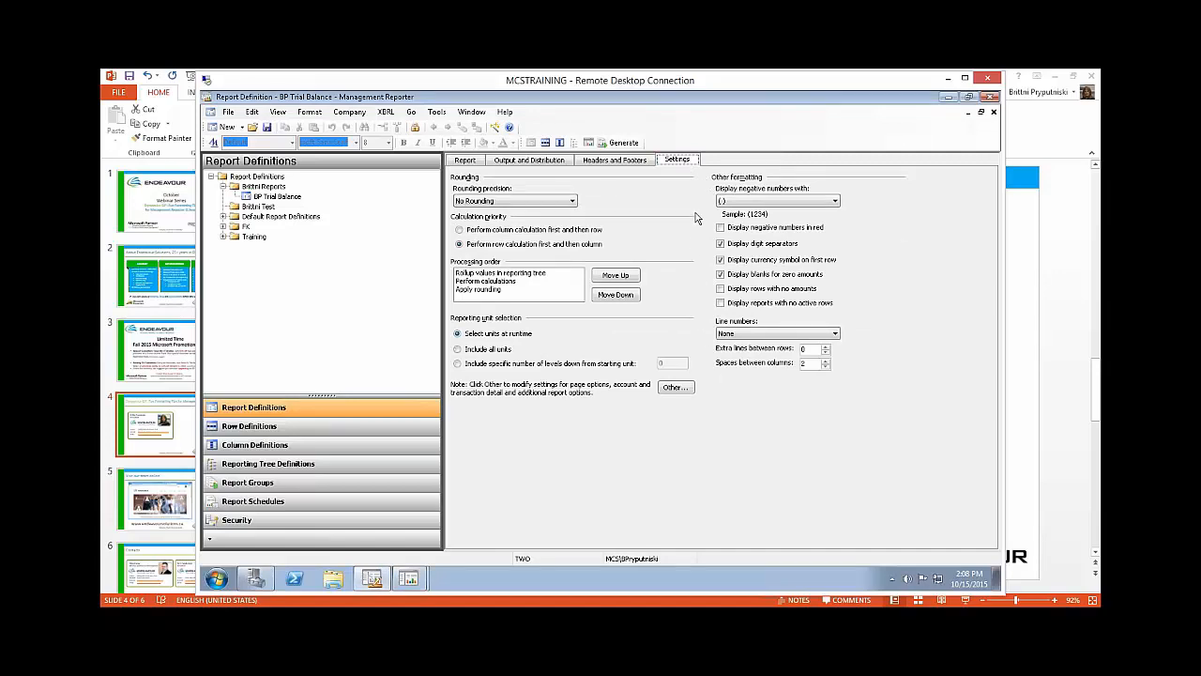
{"action": "left_click", "coordinate": [822, 200]}
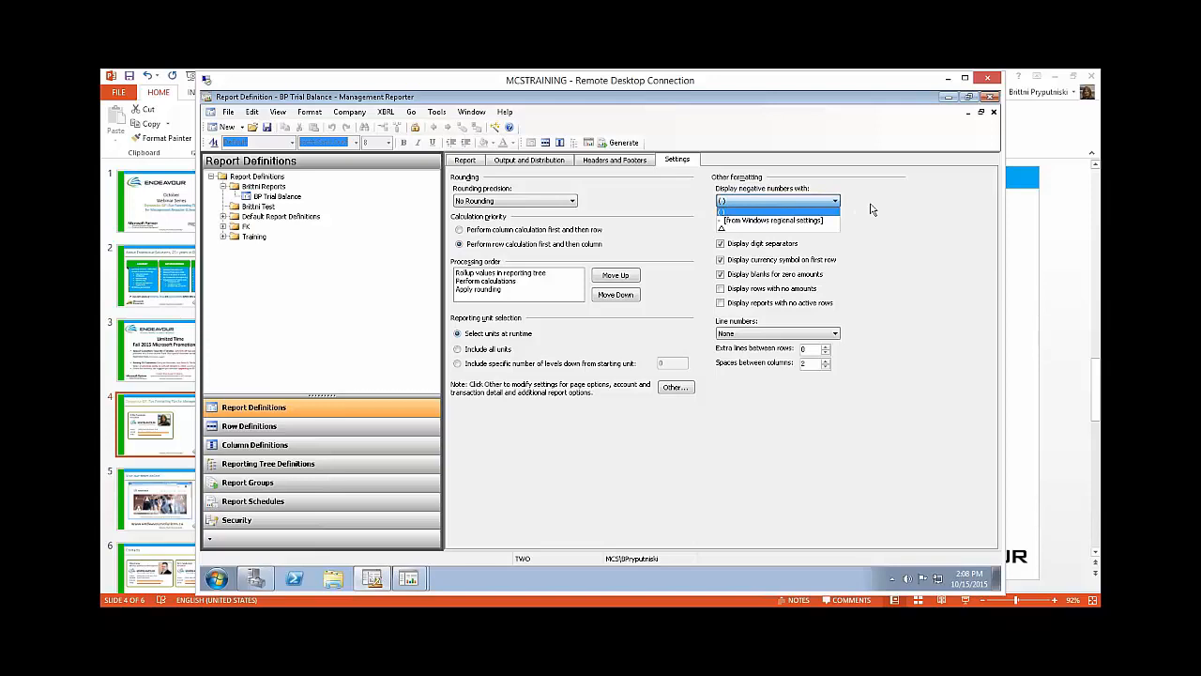
{"action": "left_click", "coordinate": [870, 209]}
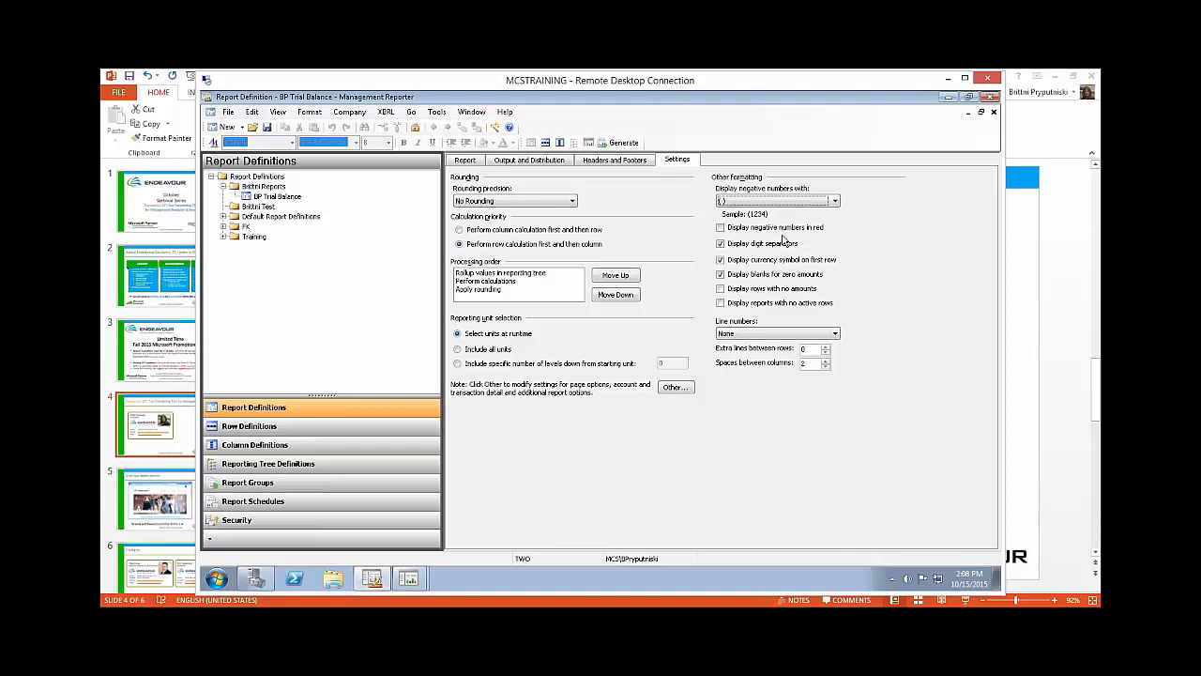
{"action": "left_click", "coordinate": [721, 228]}
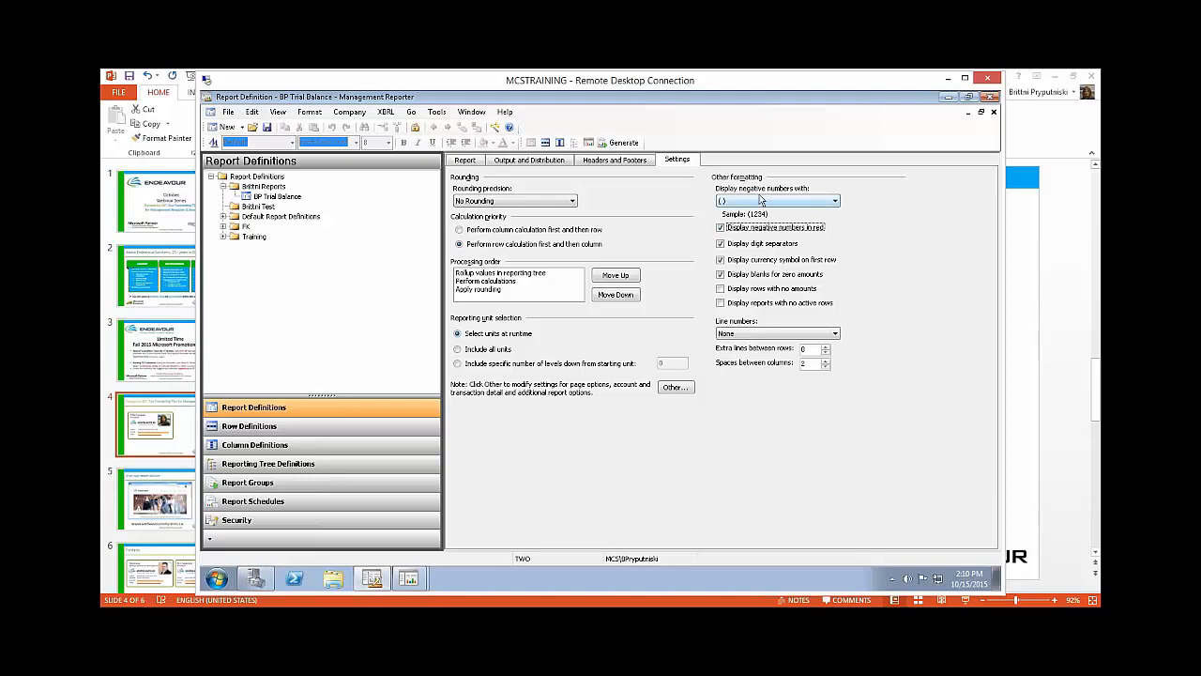
Step: Generate the BP Trial Balance again, check its negative amounts, and close the viewer and the report queue status
{"action": "left_click", "coordinate": [625, 144]}
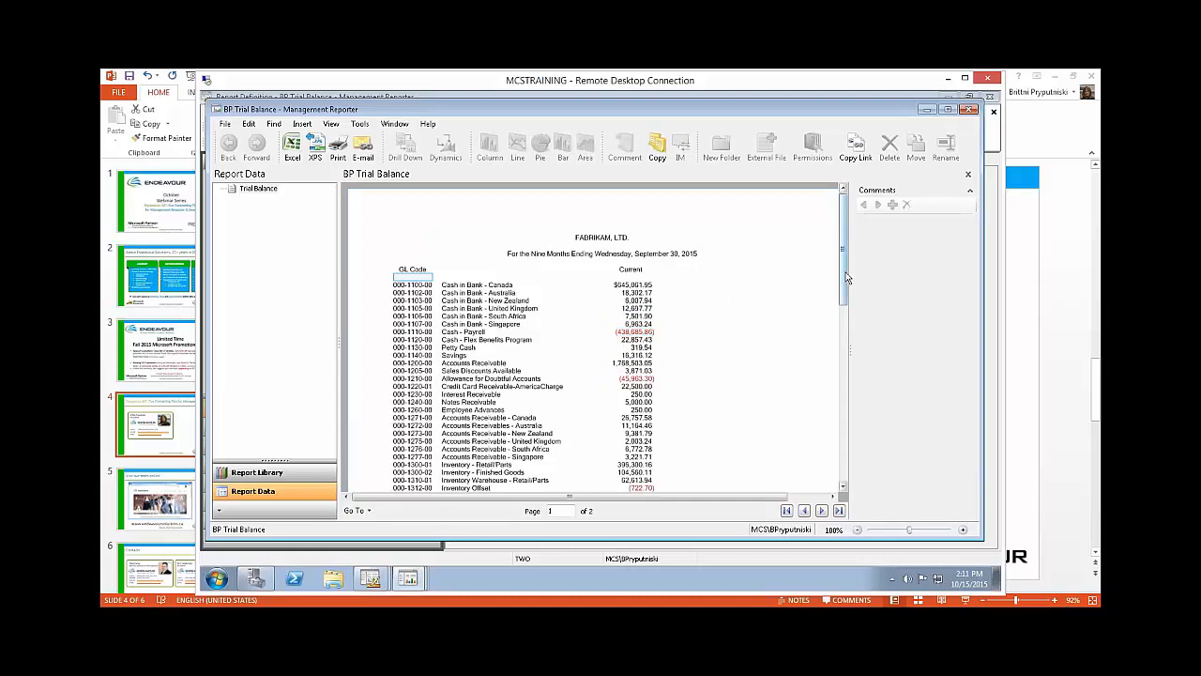
{"action": "scroll", "coordinate": [846, 283], "scroll_direction": "down", "scroll_amount": 9}
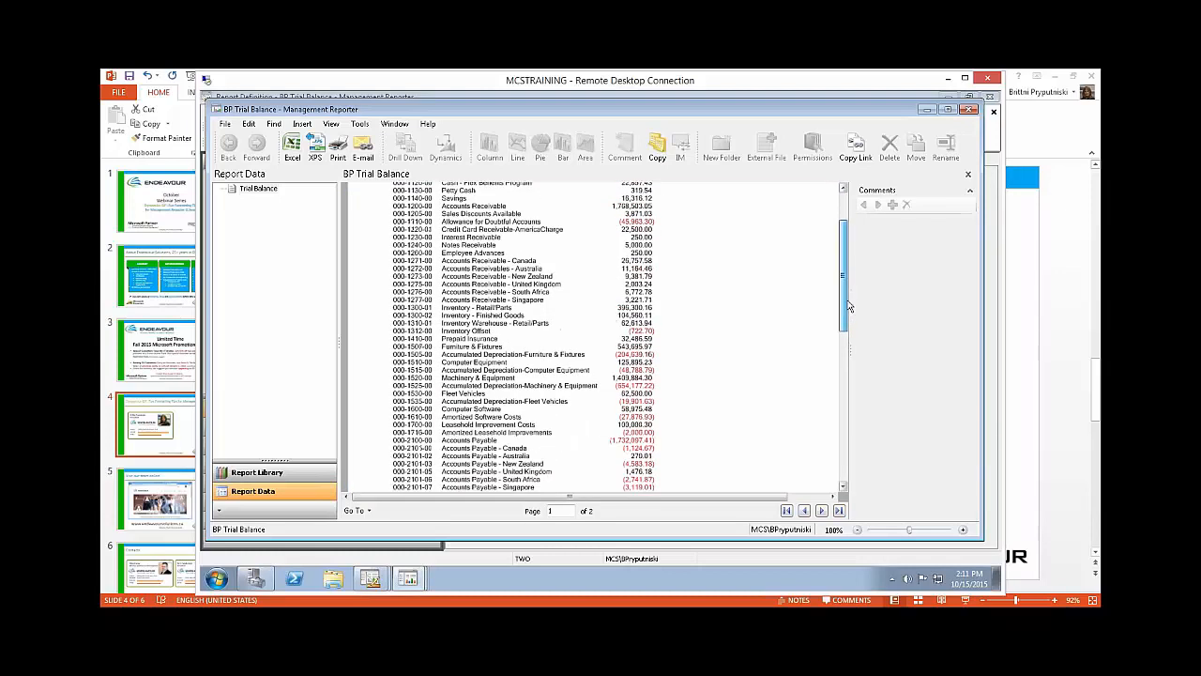
{"action": "scroll", "coordinate": [849, 309], "scroll_direction": "up", "scroll_amount": 9}
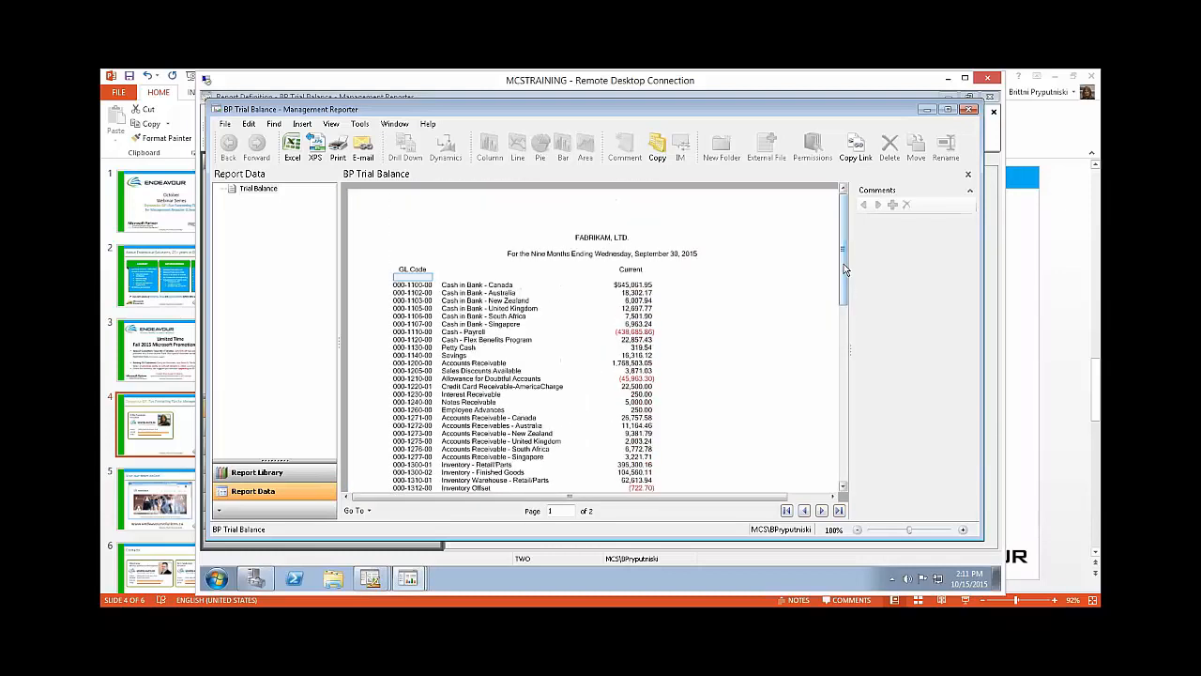
{"action": "left_click_drag", "start_coordinate": [843, 284], "coordinate": [842, 309]}
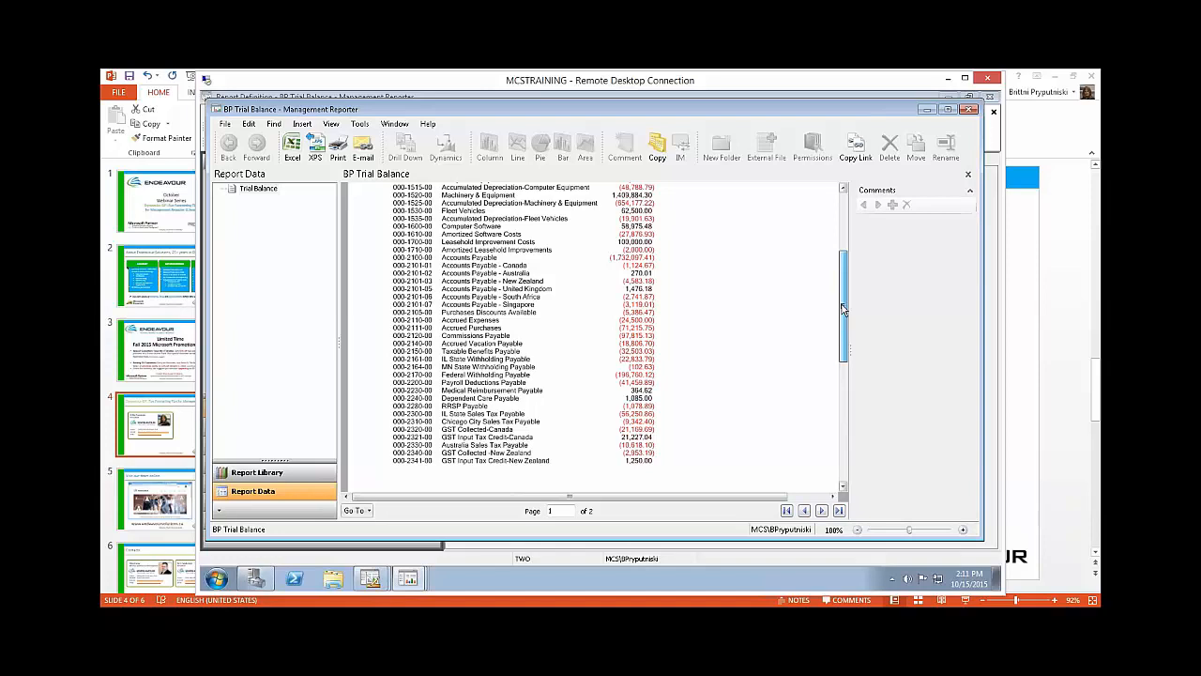
{"action": "left_click_drag", "start_coordinate": [843, 310], "coordinate": [843, 281]}
{"action": "left_click", "coordinate": [968, 110]}
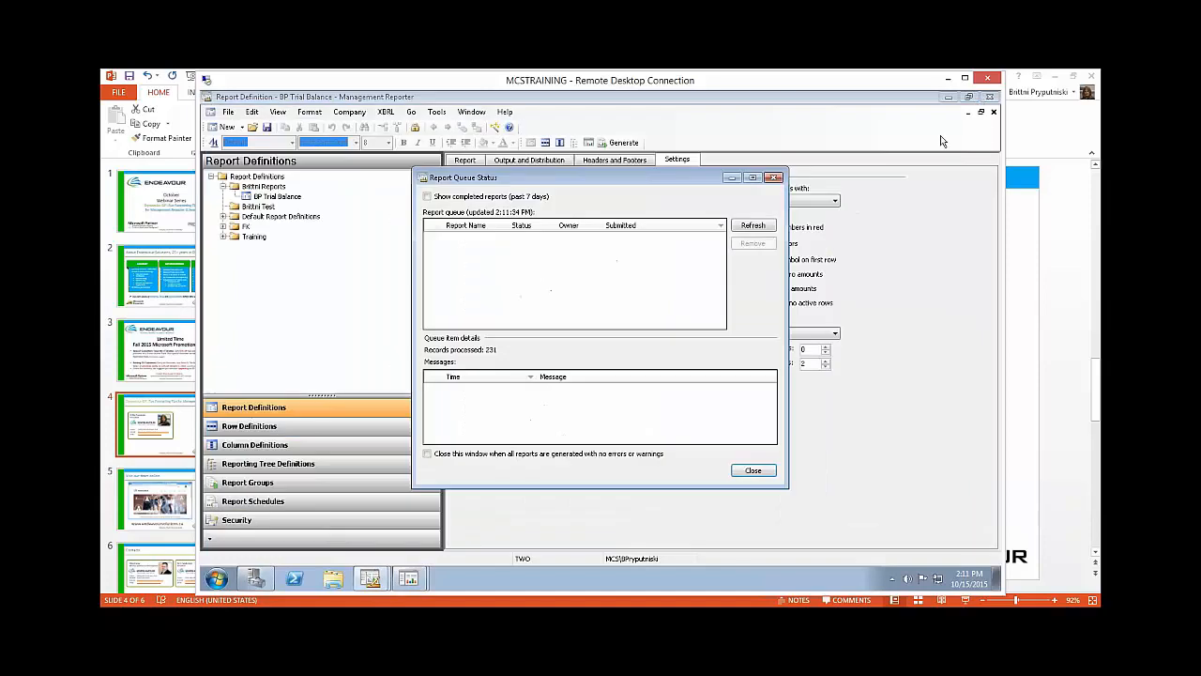
{"action": "left_click", "coordinate": [773, 177]}
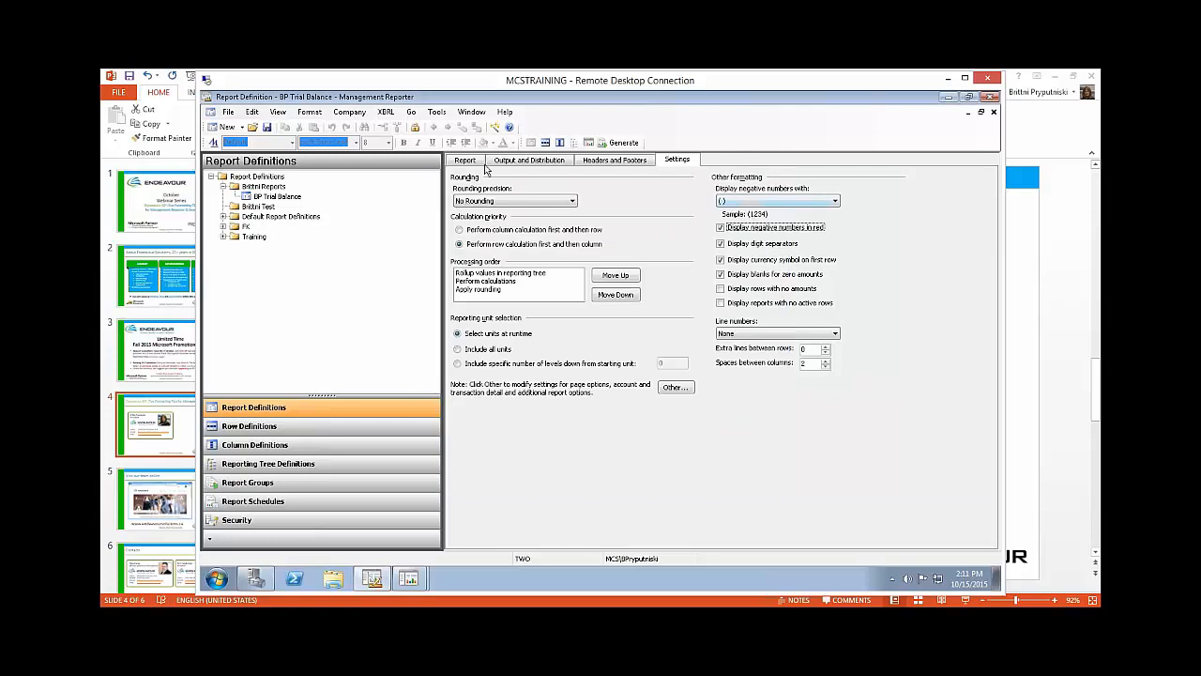
Step: Open the BP Trial Balance Row definition linked to the report and enter "Cash" as the description of row 100
{"action": "left_click", "coordinate": [466, 161]}
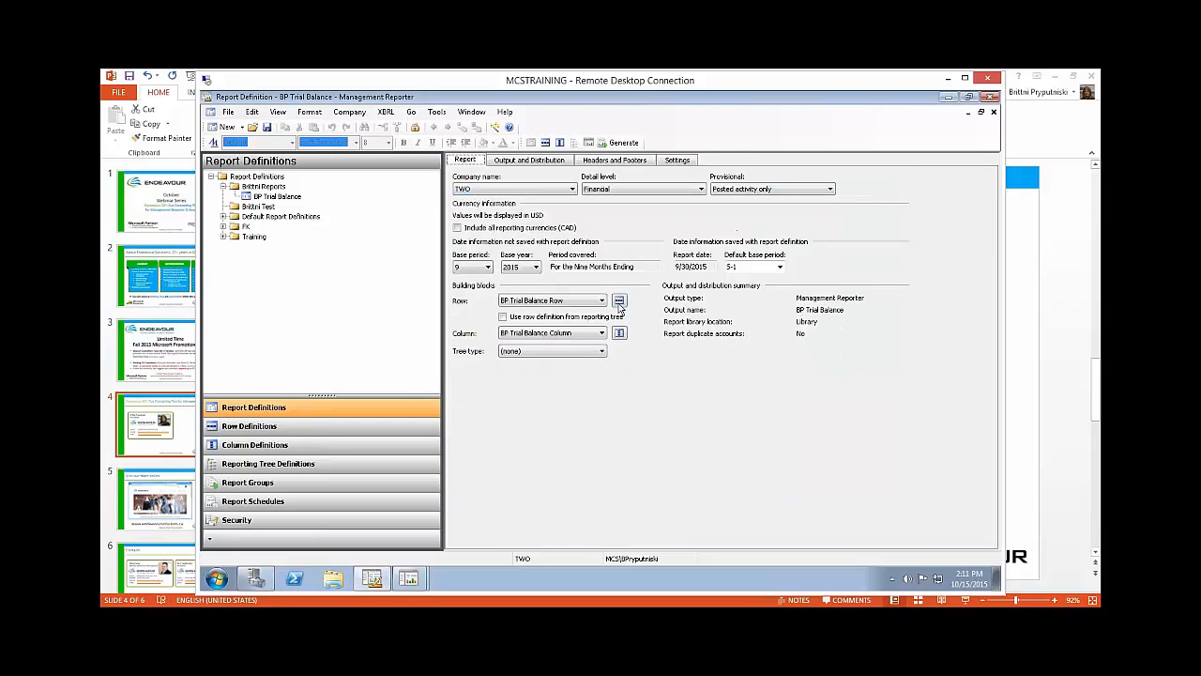
{"action": "left_click", "coordinate": [619, 302]}
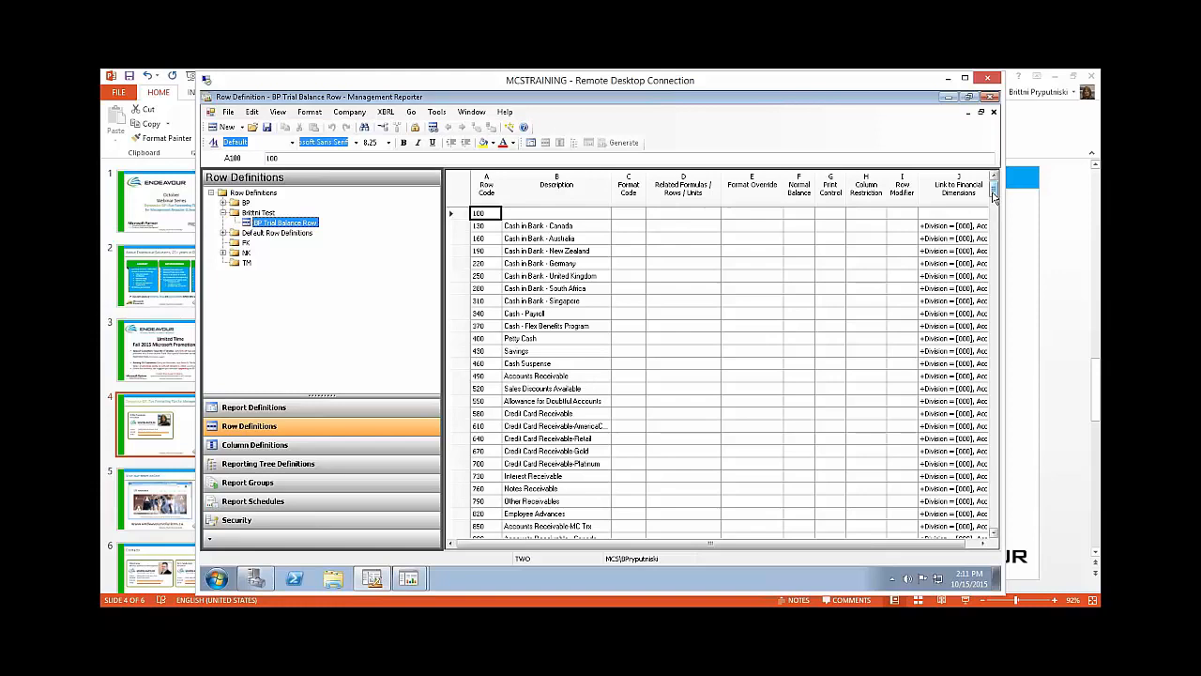
{"action": "left_click", "coordinate": [576, 216]}
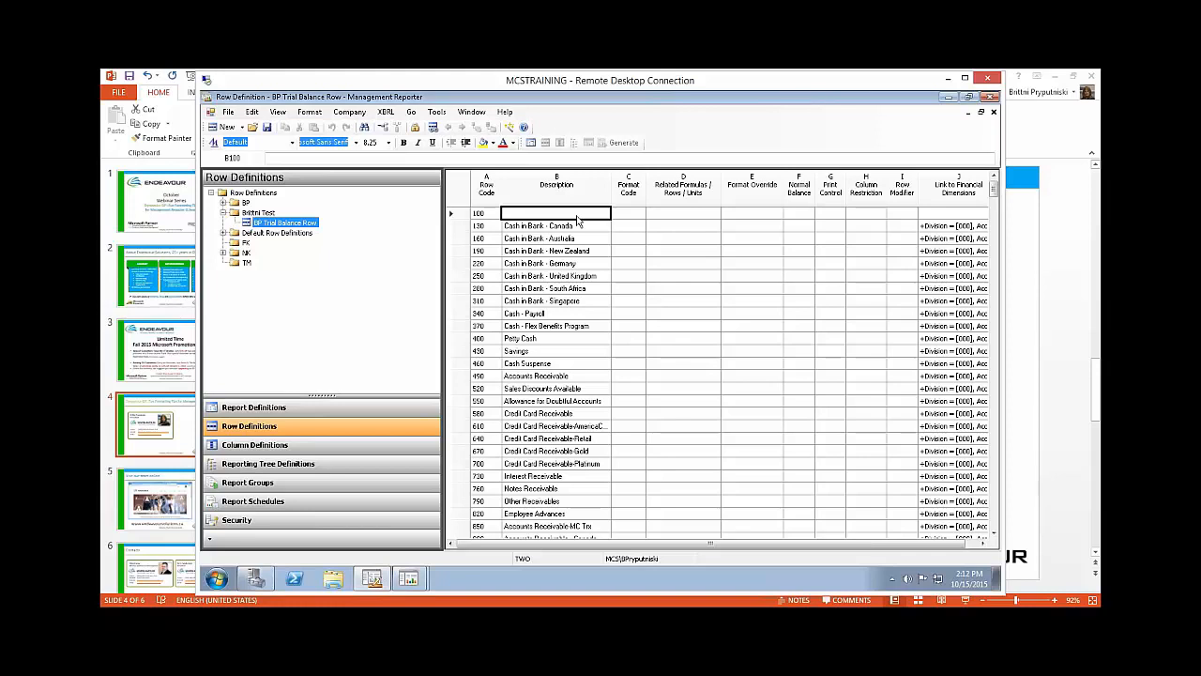
{"action": "type", "text": "B"}
{"action": "type", "text": "Cash"}
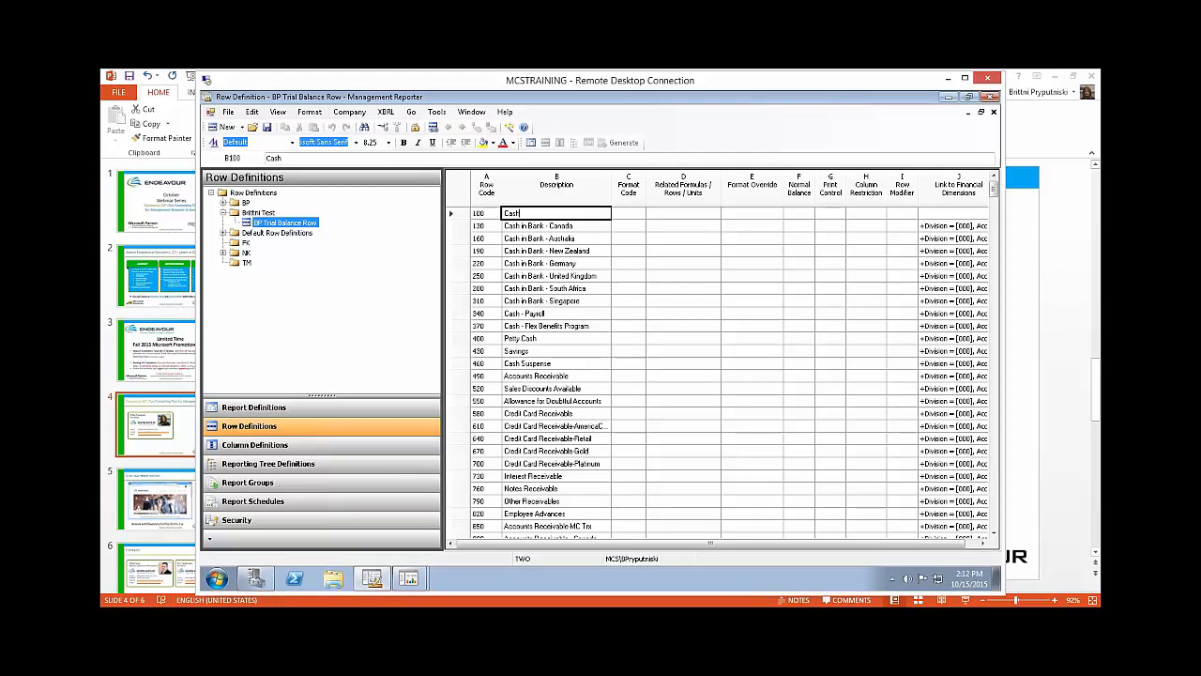
Step: Set the format code of row 100 to LFT (Title on left of page)
{"action": "left_click", "coordinate": [636, 218]}
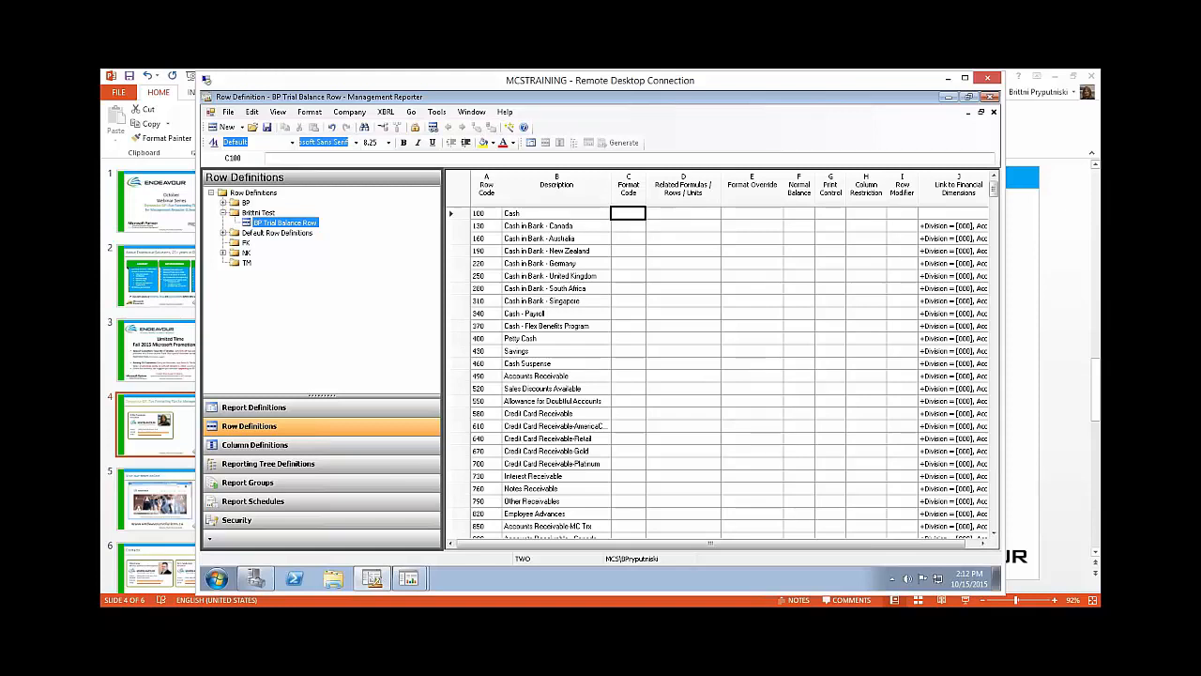
{"action": "double_click", "coordinate": [636, 216]}
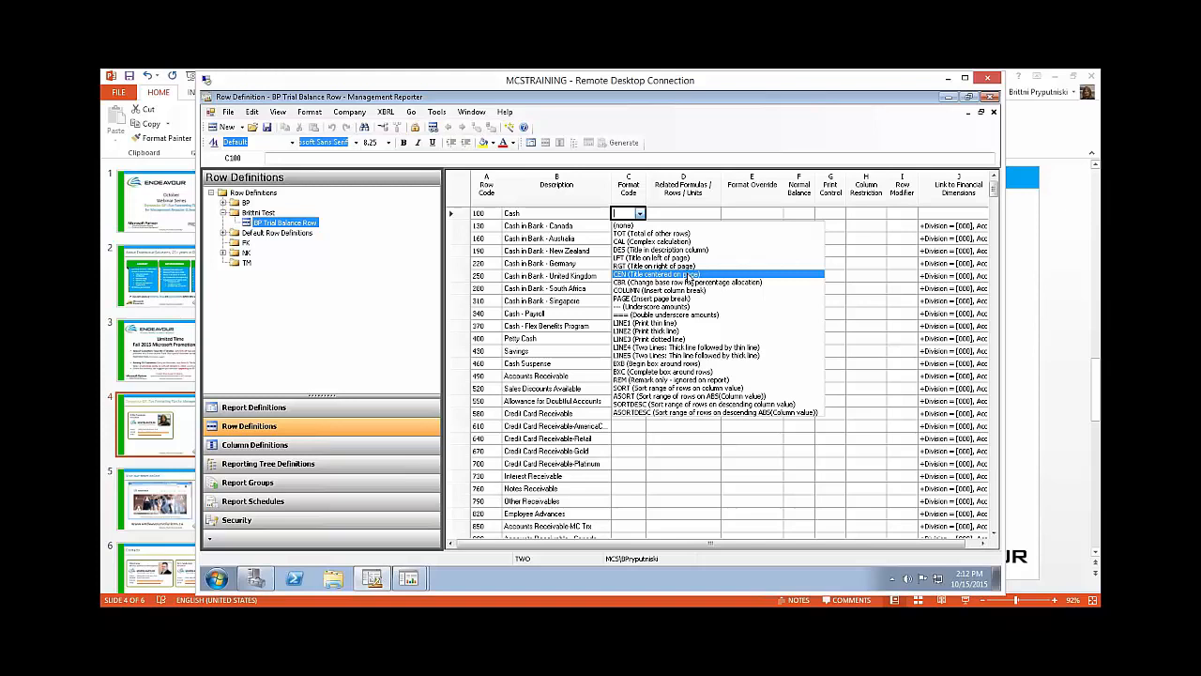
{"action": "left_click", "coordinate": [662, 258]}
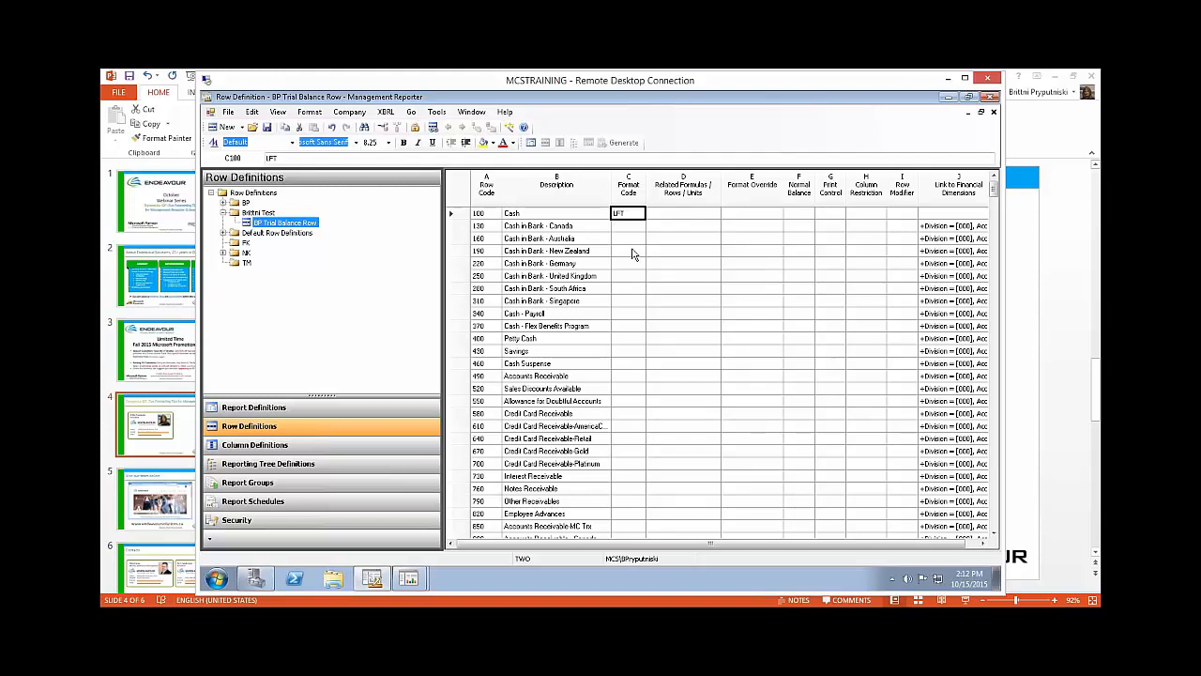
{"action": "left_click", "coordinate": [632, 252]}
Step: Make the Cash description in row 100 bold and shade its cell bright pink
{"action": "left_click", "coordinate": [535, 216]}
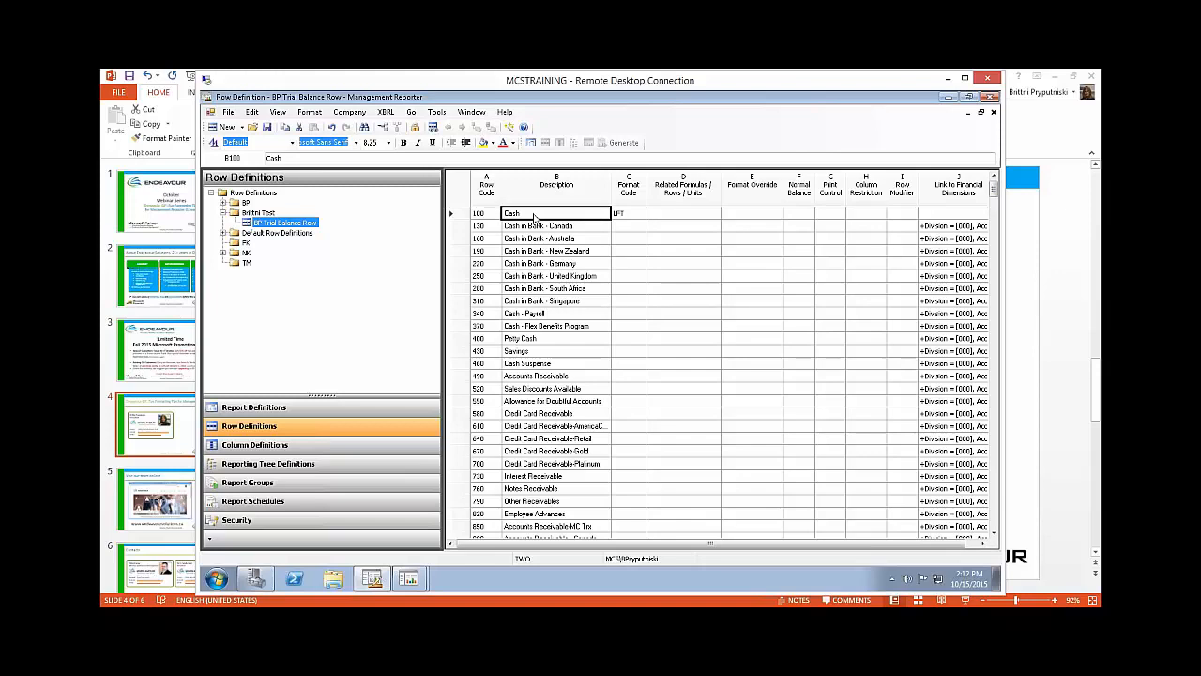
{"action": "left_click", "coordinate": [403, 143]}
{"action": "left_click", "coordinate": [493, 143]}
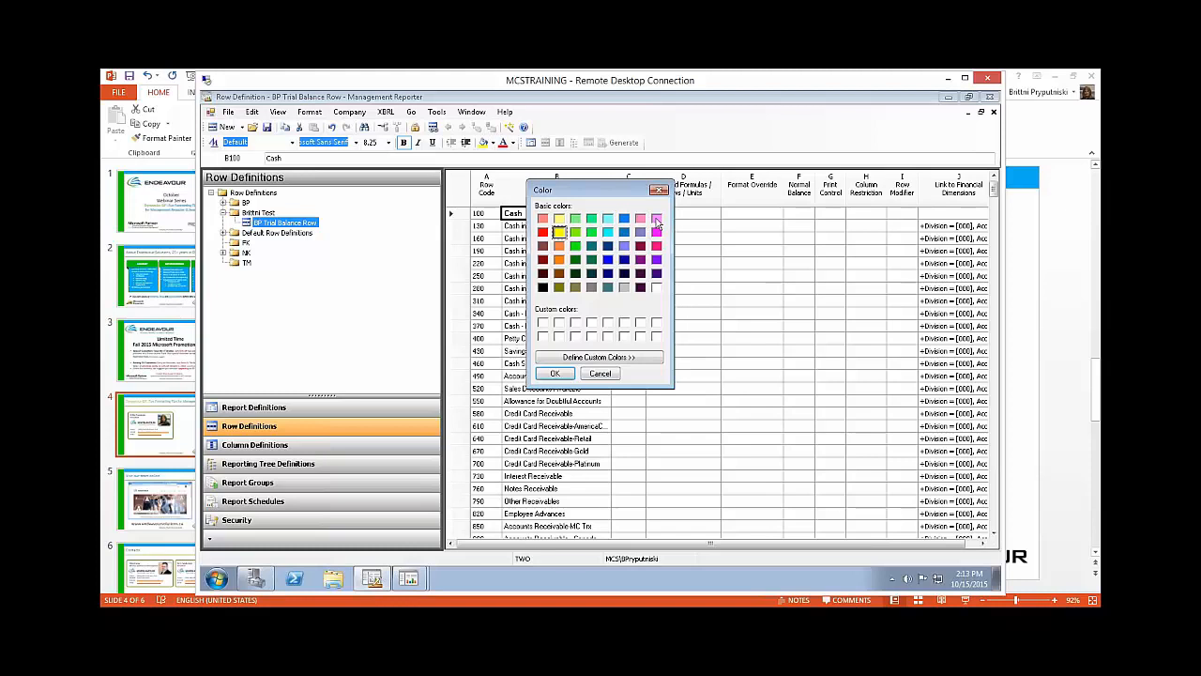
{"action": "left_click", "coordinate": [656, 218]}
{"action": "left_click", "coordinate": [555, 374]}
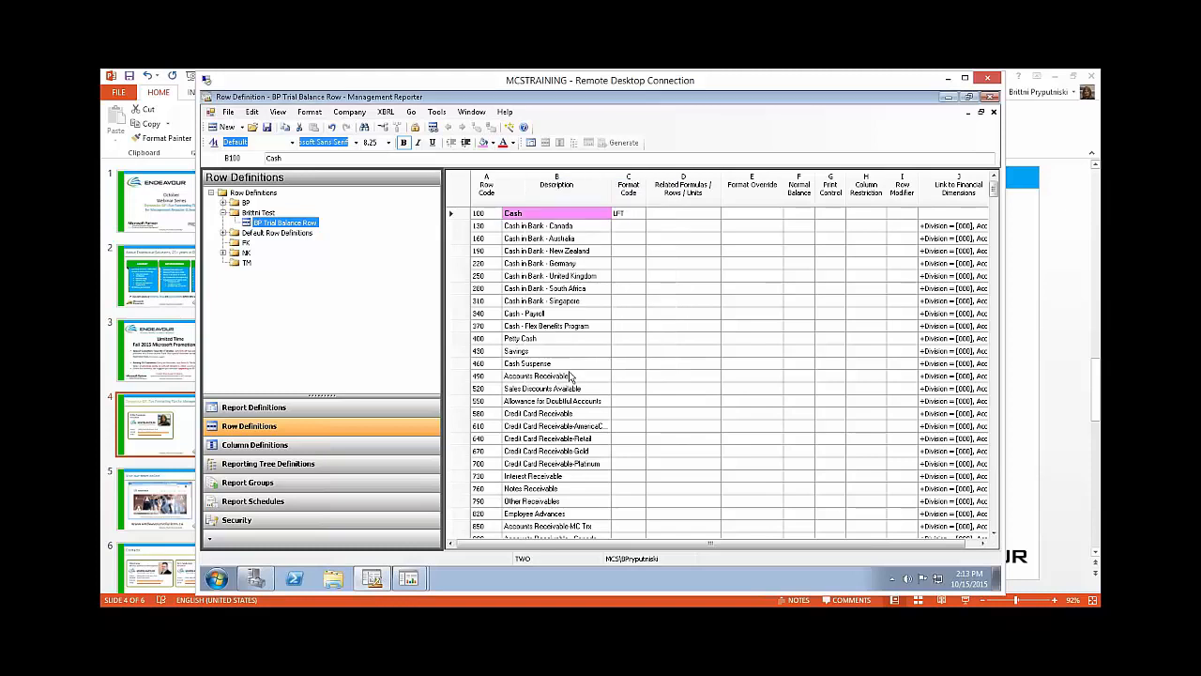
{"action": "left_click", "coordinate": [628, 288]}
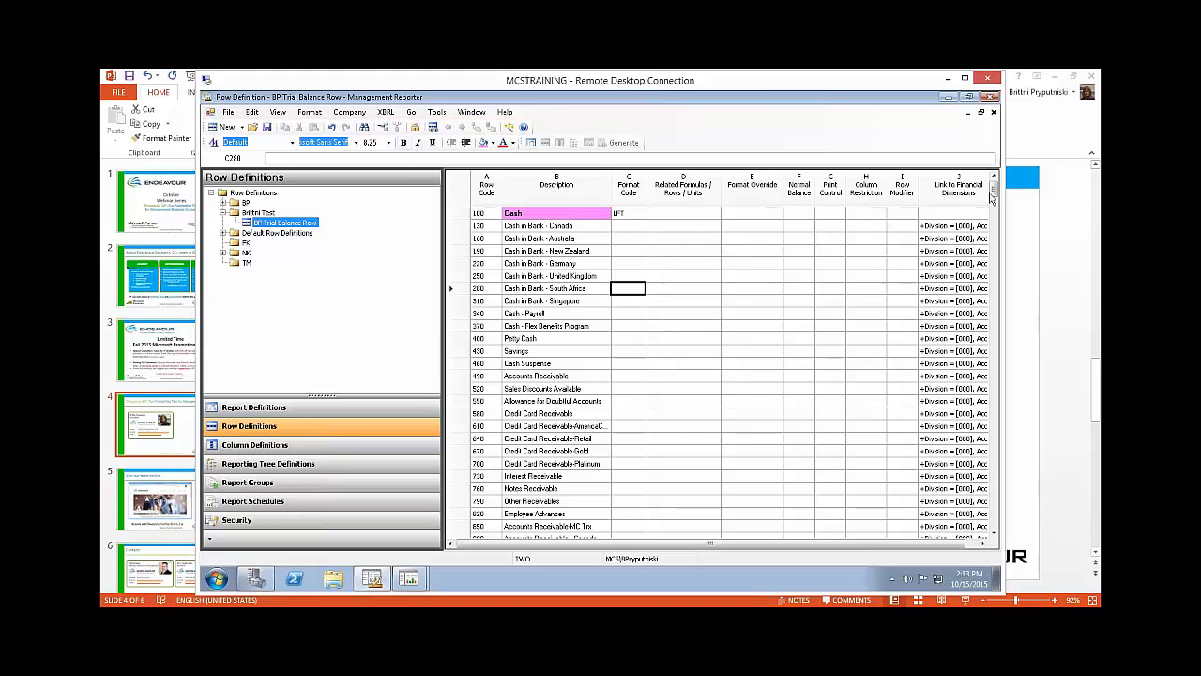
Step: Set the format code of blank row 15250, above the TOTAL row, to BXB (Begin box around rows)
{"action": "left_click_drag", "start_coordinate": [993, 192], "coordinate": [992, 534]}
{"action": "left_click", "coordinate": [835, 427]}
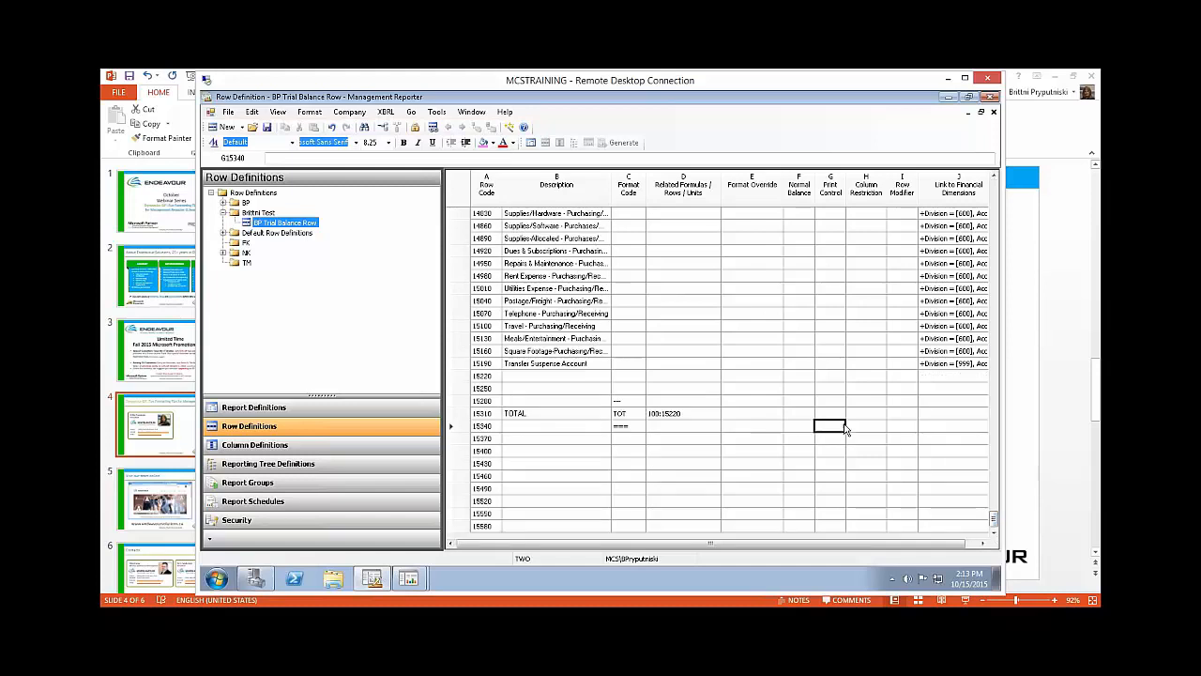
{"action": "left_click", "coordinate": [627, 392]}
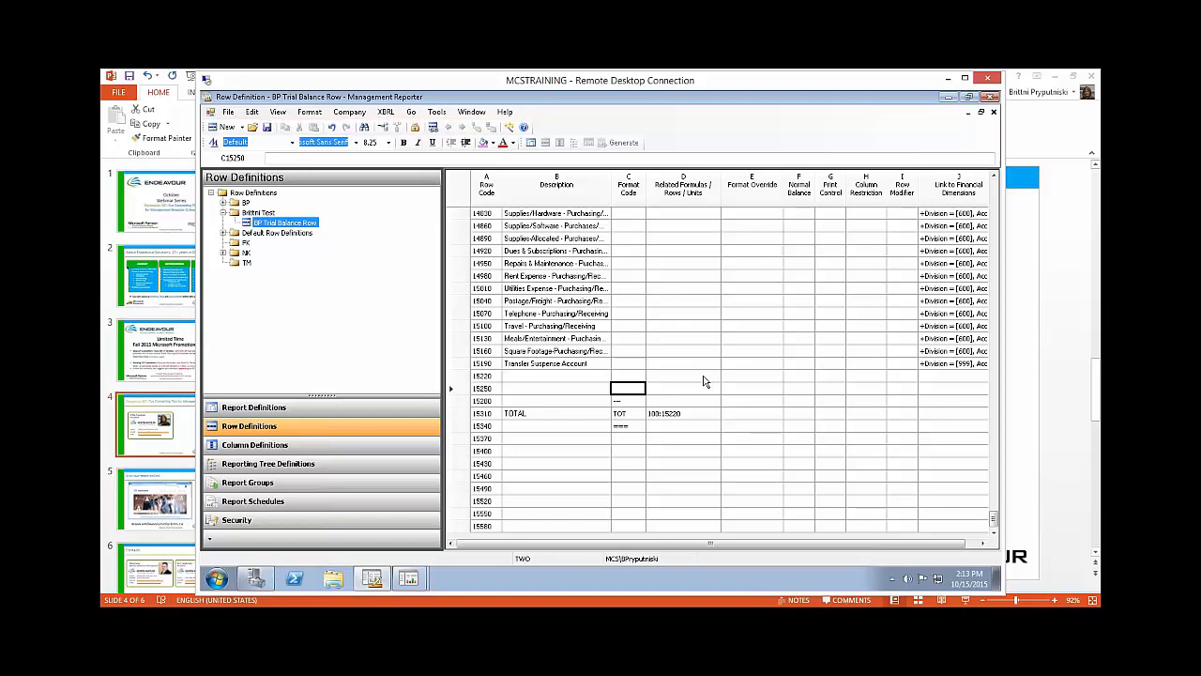
{"action": "left_click", "coordinate": [631, 394]}
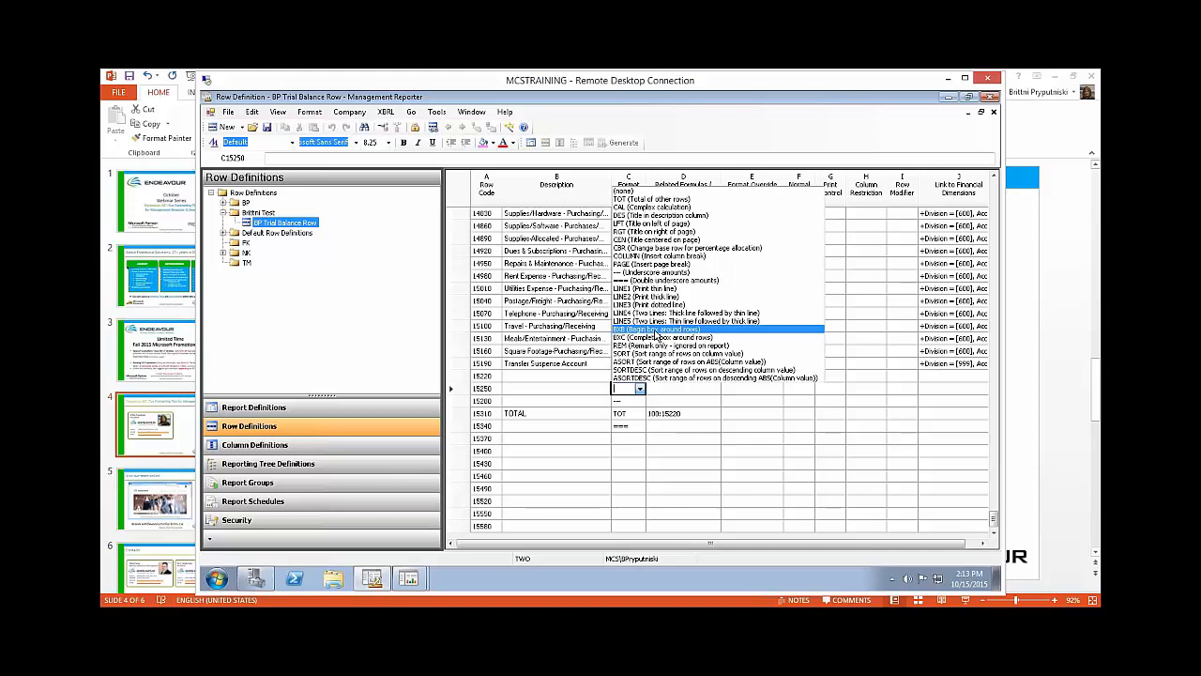
{"action": "left_click", "coordinate": [656, 331]}
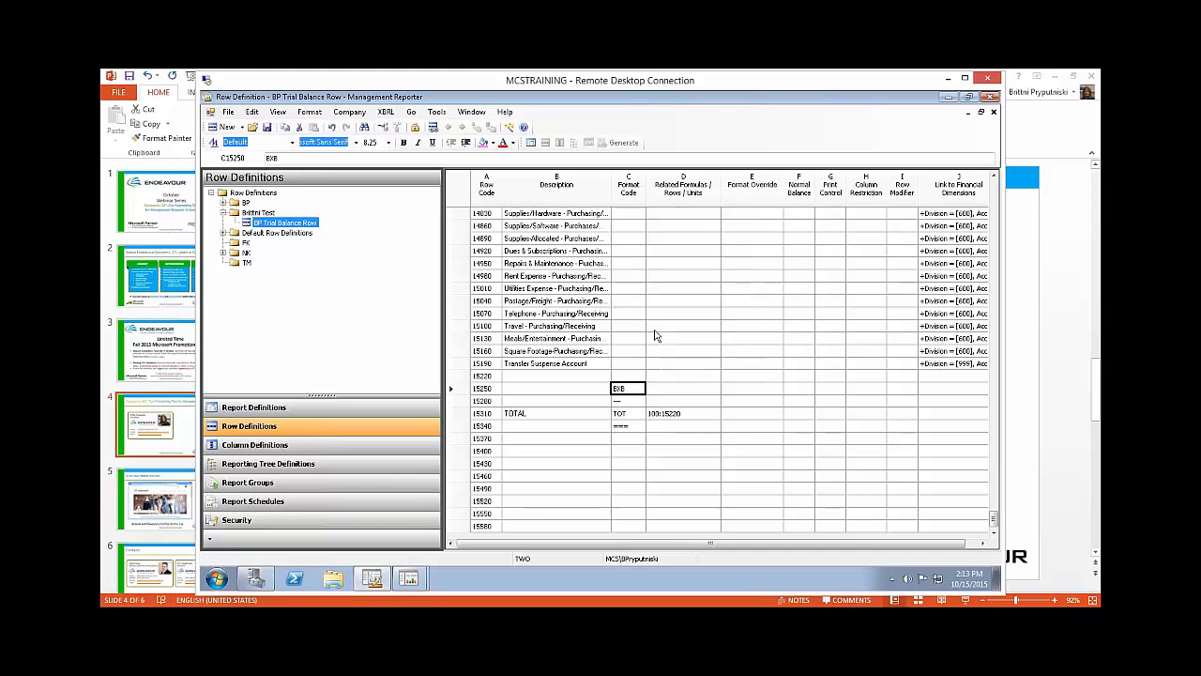
Step: Set the format code of row 15400, below the TOTAL row, to BXC (Complete box around rows)
{"action": "left_click", "coordinate": [635, 443]}
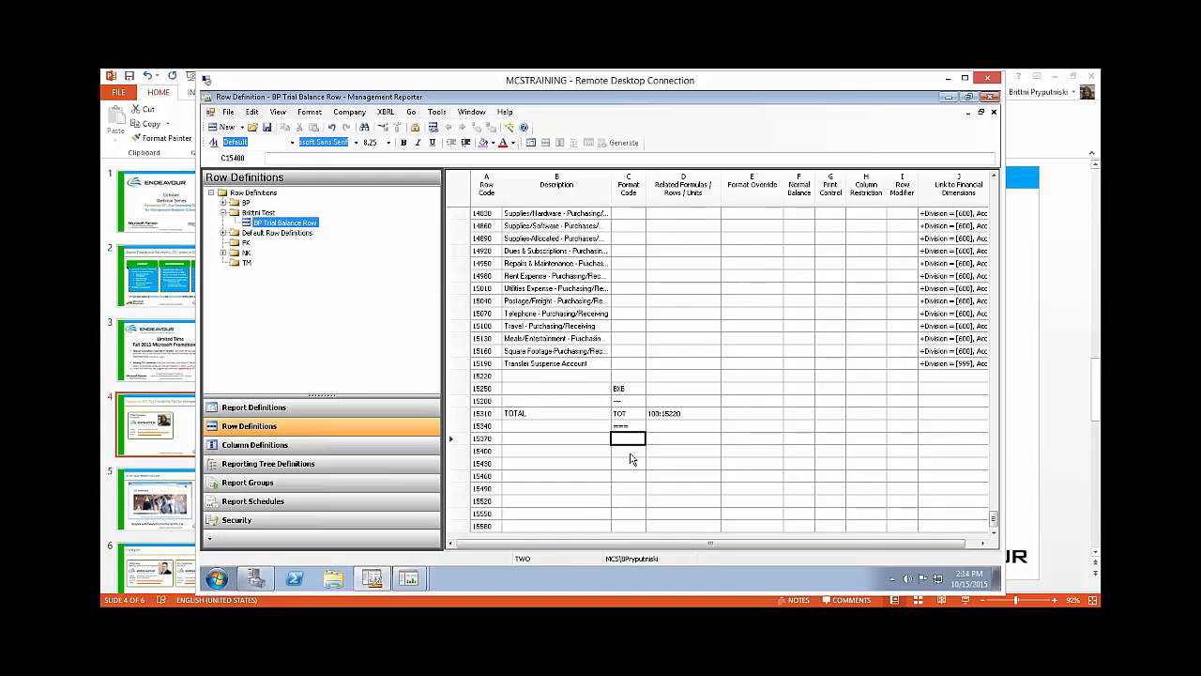
{"action": "left_click", "coordinate": [630, 455]}
{"action": "left_click", "coordinate": [638, 452]}
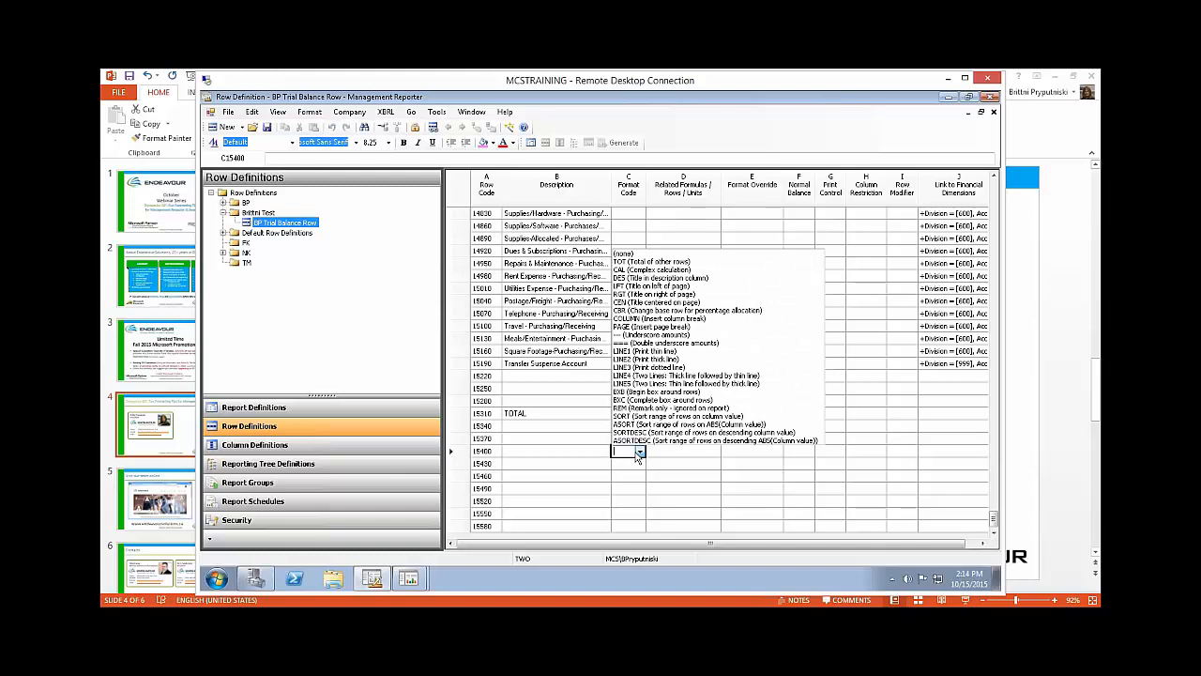
{"action": "left_click", "coordinate": [709, 400]}
{"action": "left_click", "coordinate": [677, 466]}
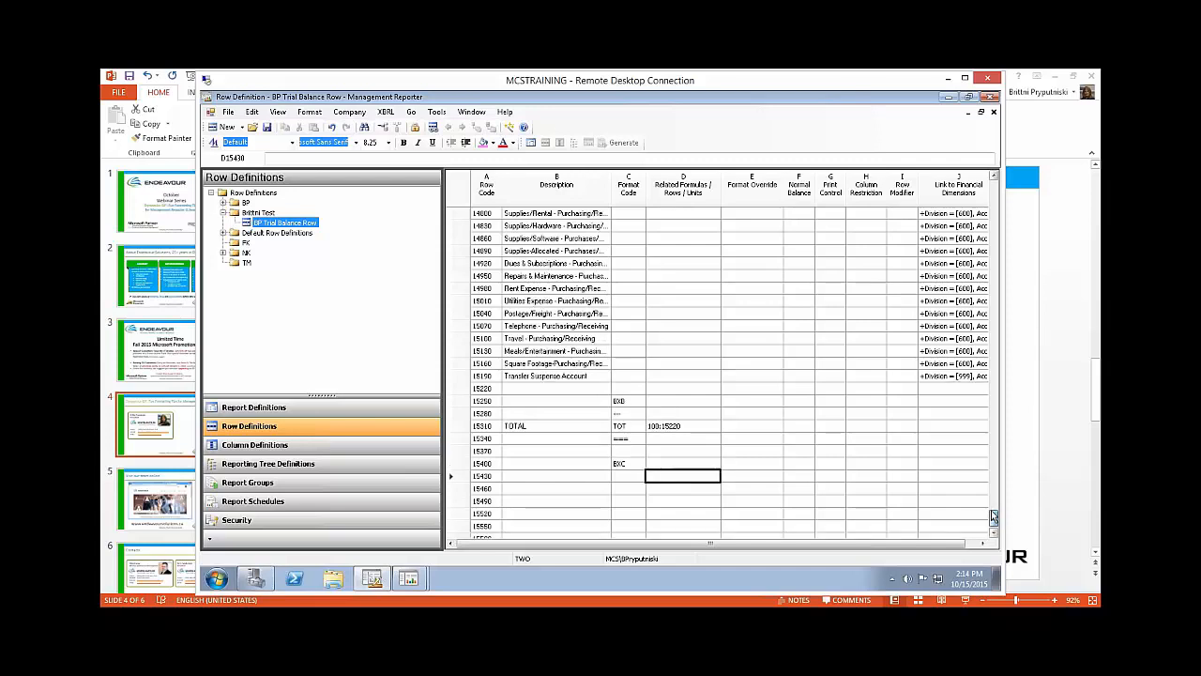
Step: Save the BP Trial Balance Row definition and close it to return to the report definition
{"action": "left_click_drag", "start_coordinate": [994, 519], "coordinate": [993, 179]}
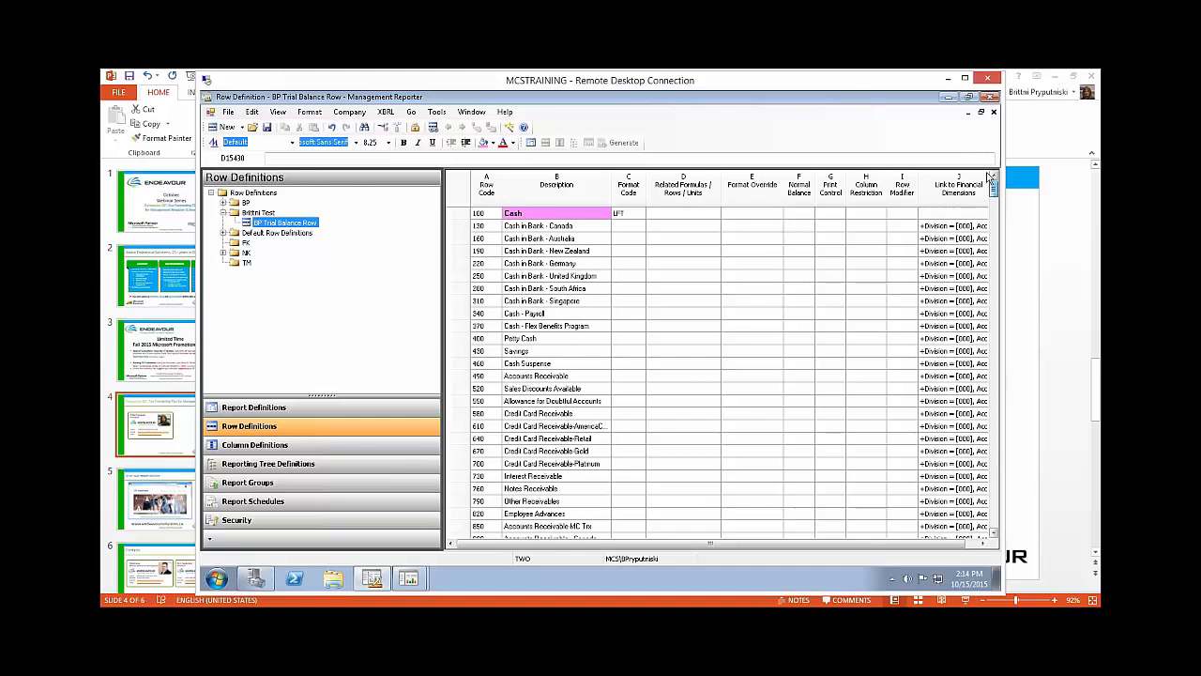
{"action": "left_click", "coordinate": [268, 128]}
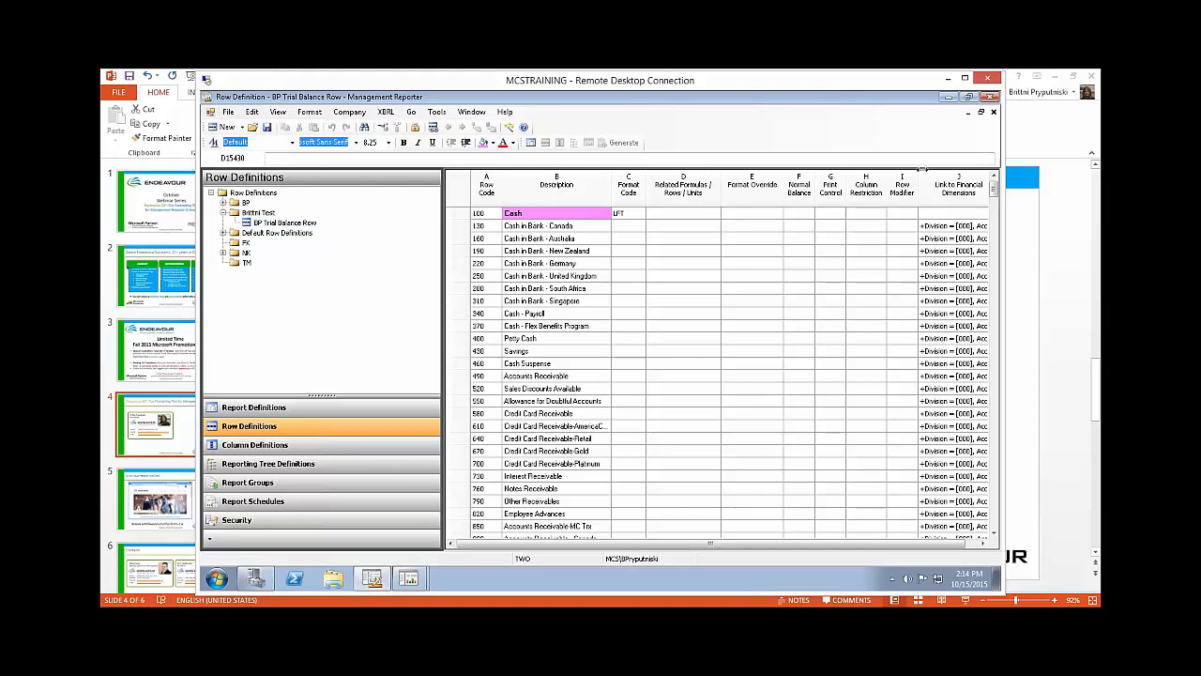
{"action": "left_click", "coordinate": [994, 112]}
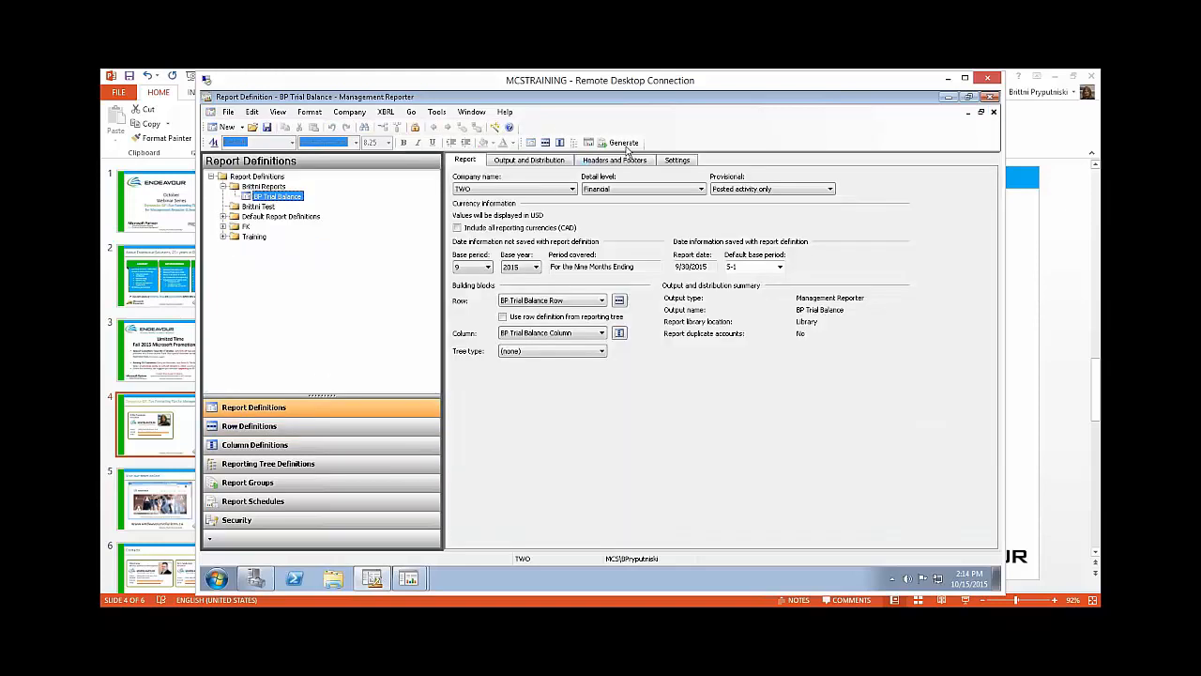
Step: Generate the BP Trial Balance, check the Cash title row and the boxed TOTAL, and close the viewer and report queue status
{"action": "left_click", "coordinate": [619, 142]}
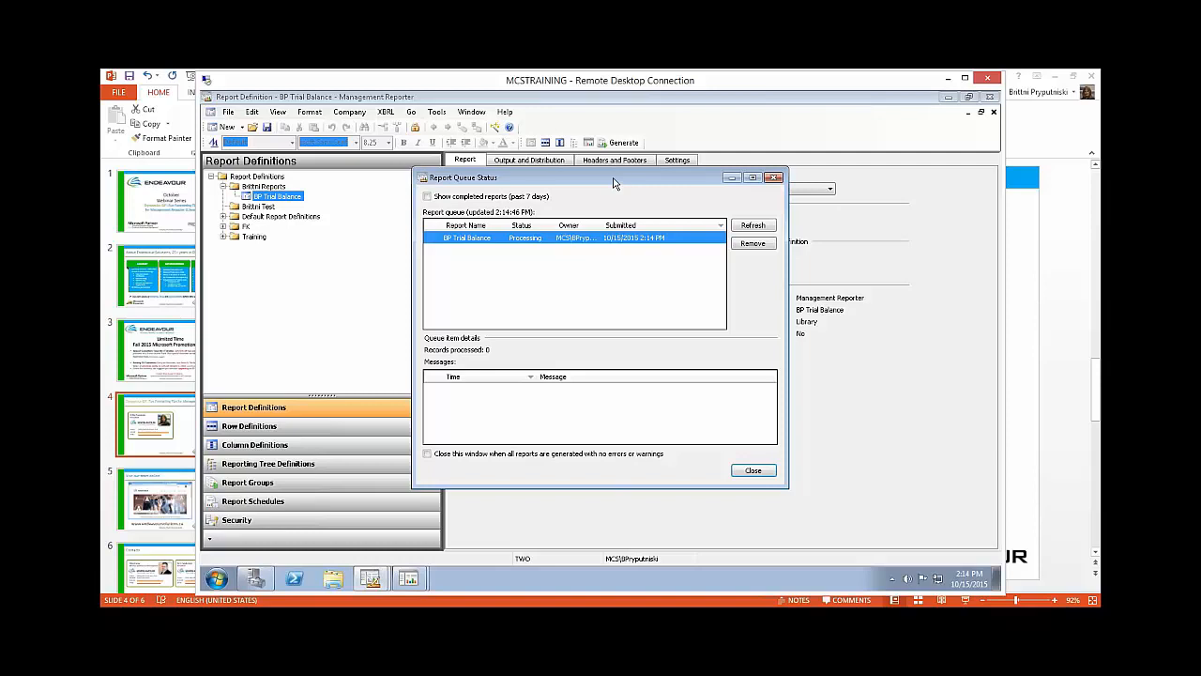
{"action": "left_click_drag", "start_coordinate": [620, 183], "coordinate": [572, 182]}
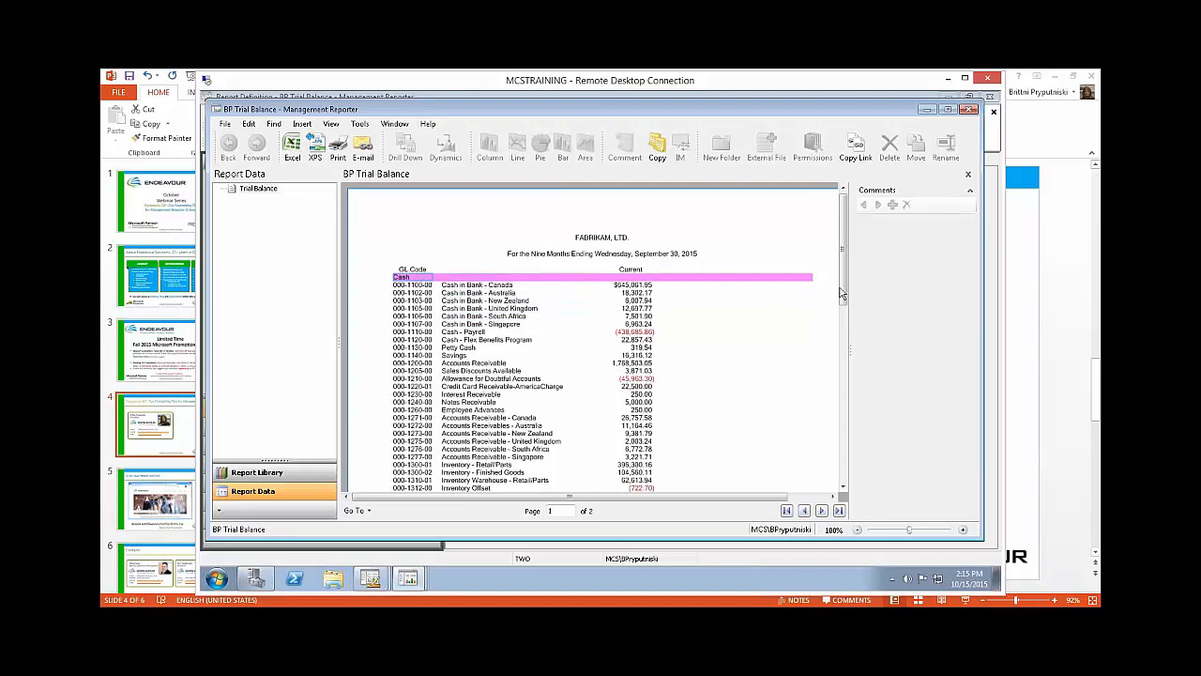
{"action": "scroll", "coordinate": [843, 296], "scroll_direction": "down", "scroll_amount": 2}
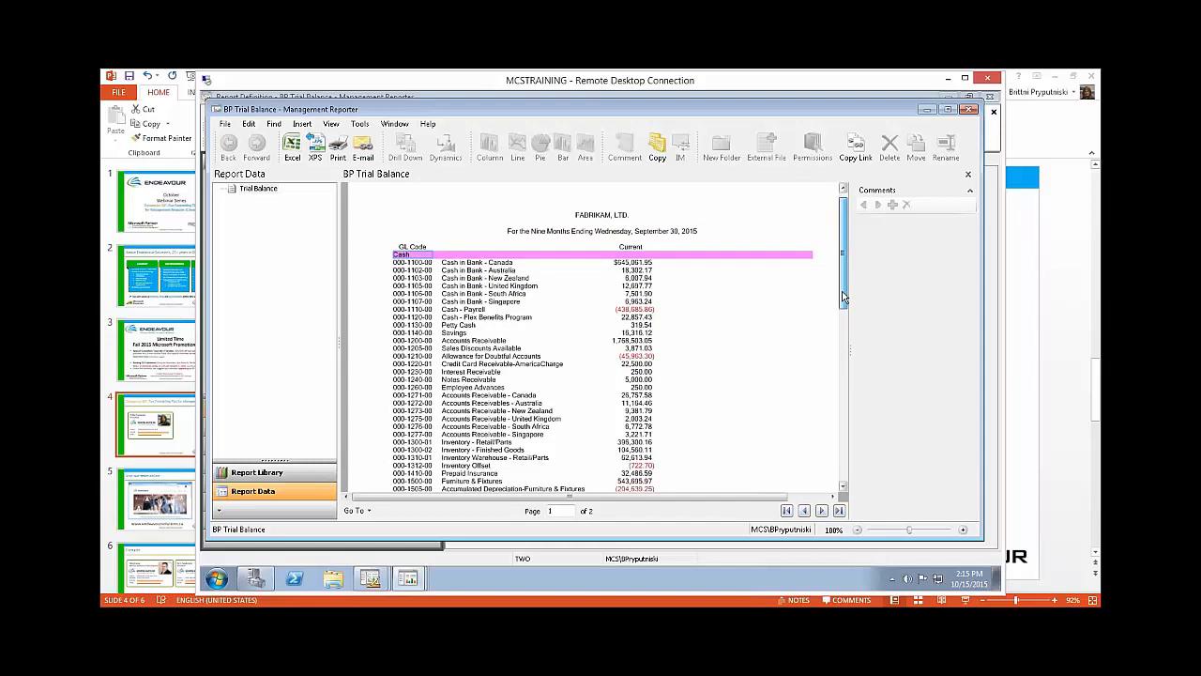
{"action": "left_click_drag", "start_coordinate": [843, 297], "coordinate": [841, 435]}
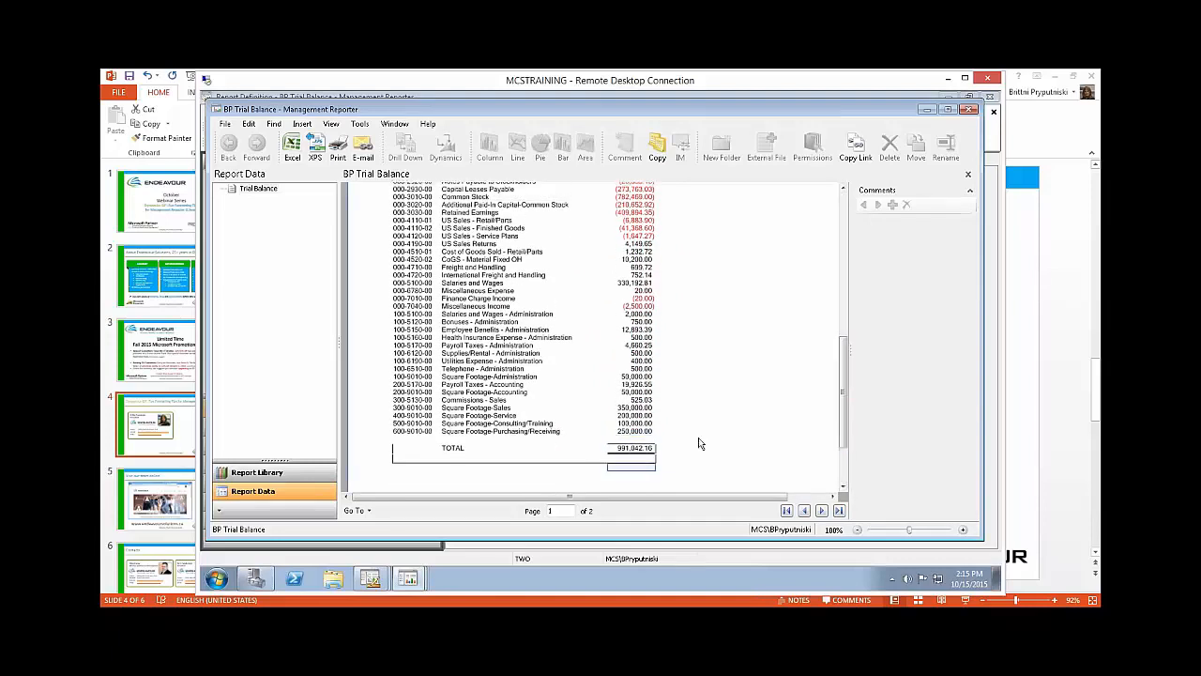
{"action": "left_click_drag", "start_coordinate": [842, 366], "coordinate": [848, 224]}
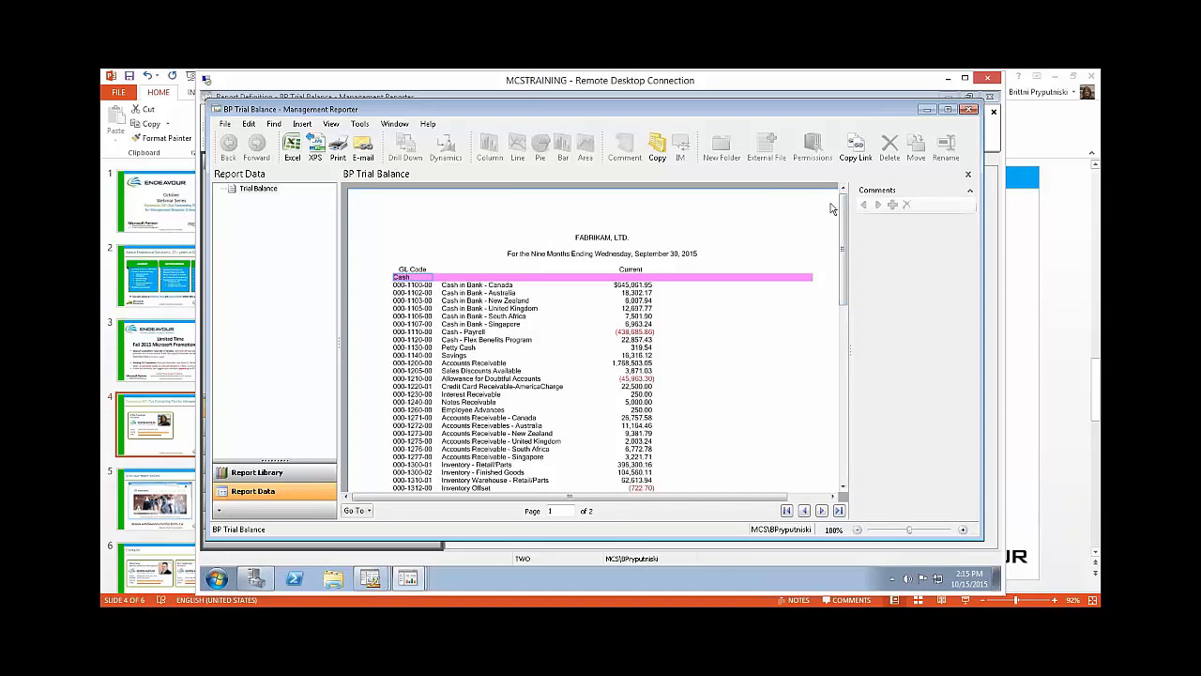
{"action": "left_click", "coordinate": [972, 112]}
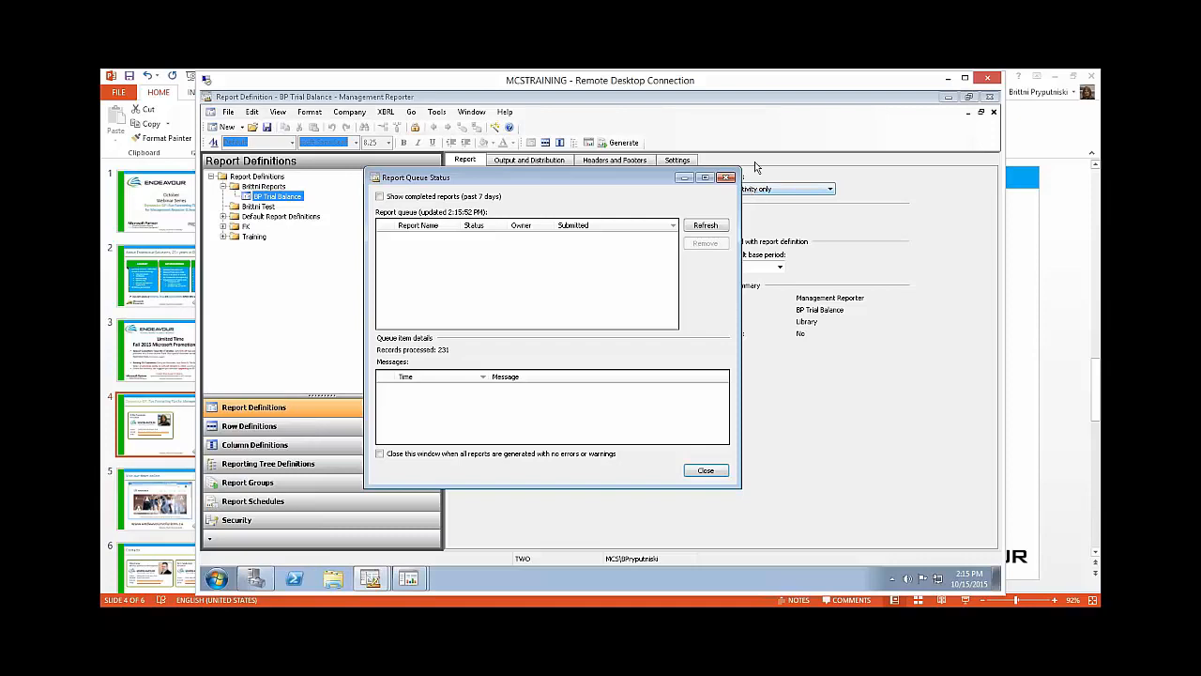
{"action": "left_click", "coordinate": [725, 178]}
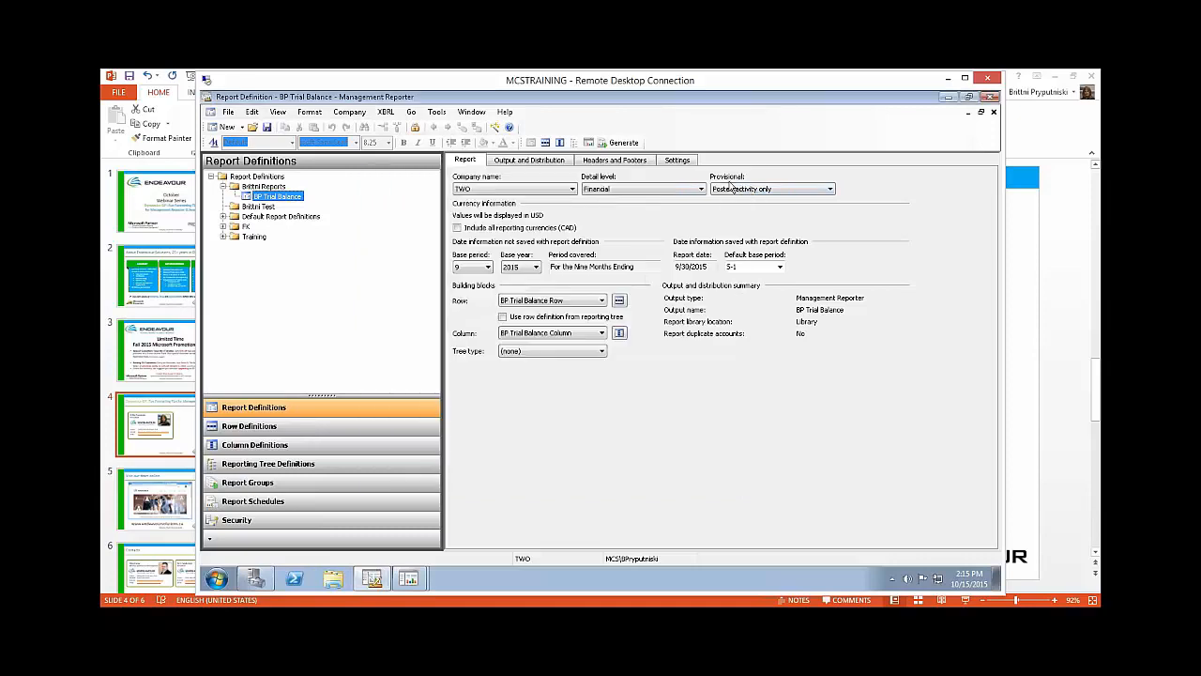
Step: Open the report's linked row definition and set the print control of row 130, Cash in Bank - Canada, to NP (Non-printing row)
{"action": "left_click", "coordinate": [619, 301]}
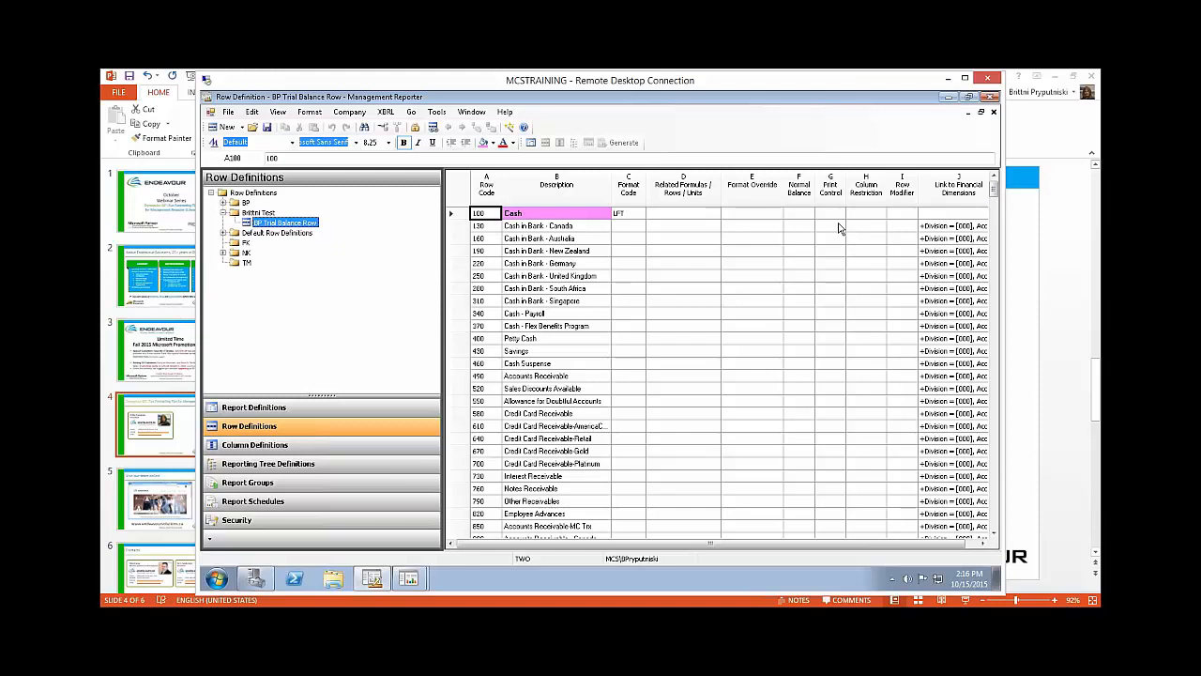
{"action": "left_click", "coordinate": [839, 228]}
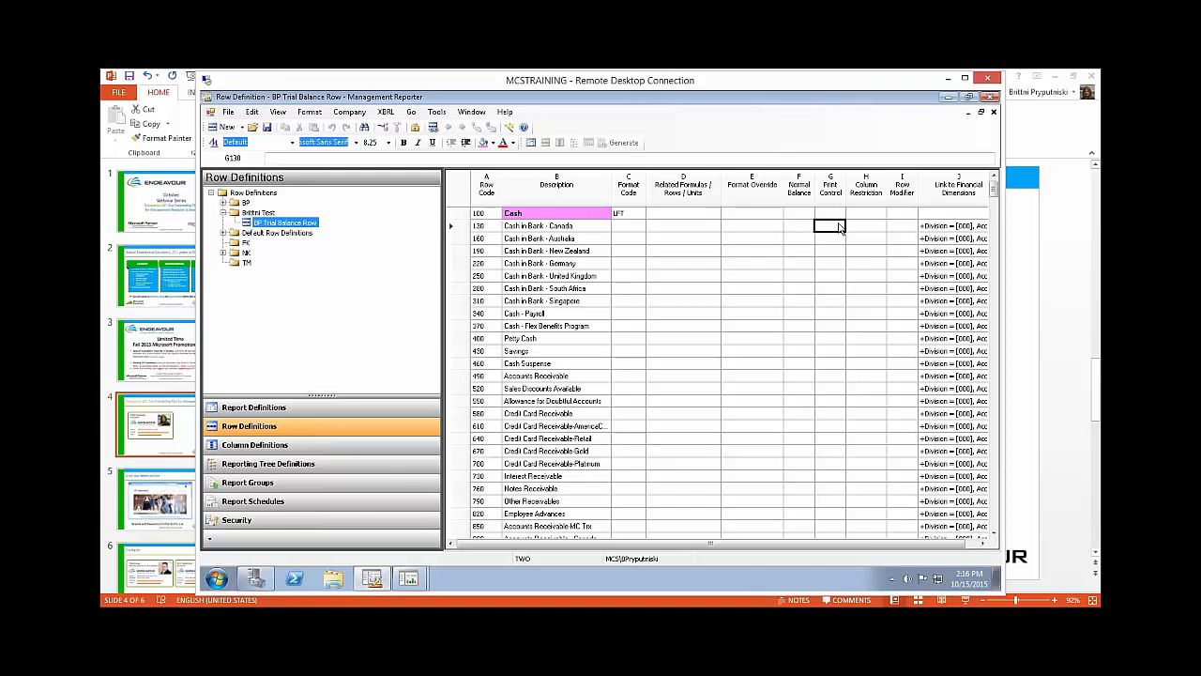
{"action": "double_click", "coordinate": [840, 228]}
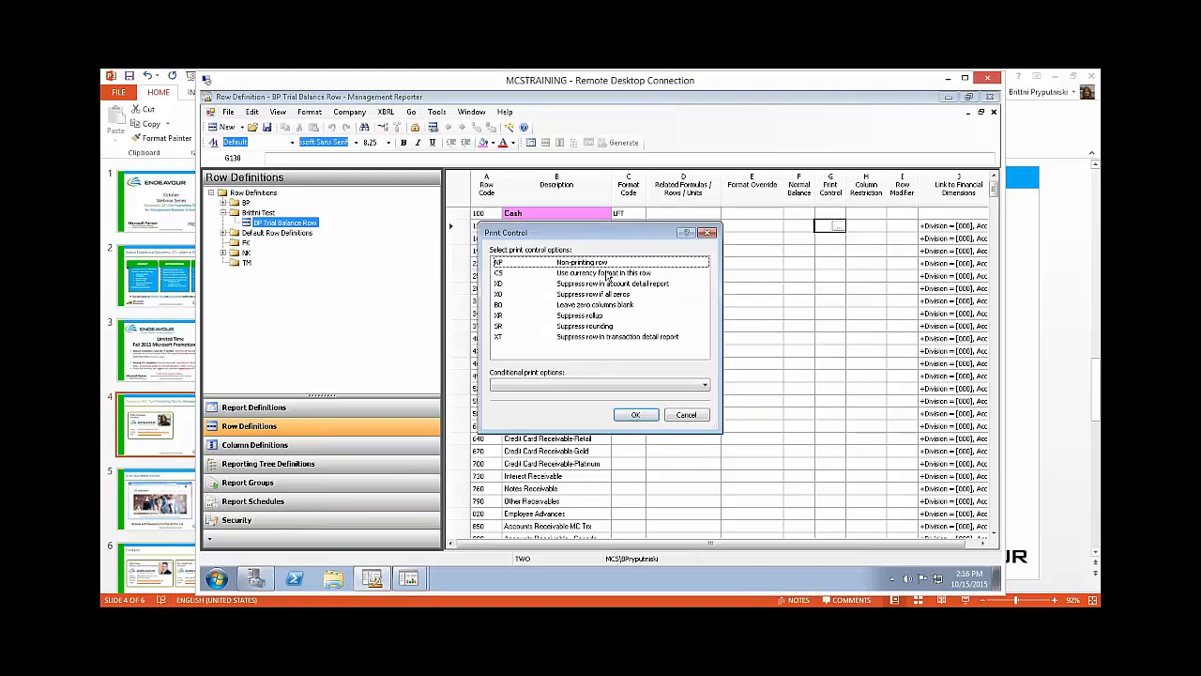
{"action": "left_click", "coordinate": [591, 264]}
{"action": "left_click", "coordinate": [634, 415]}
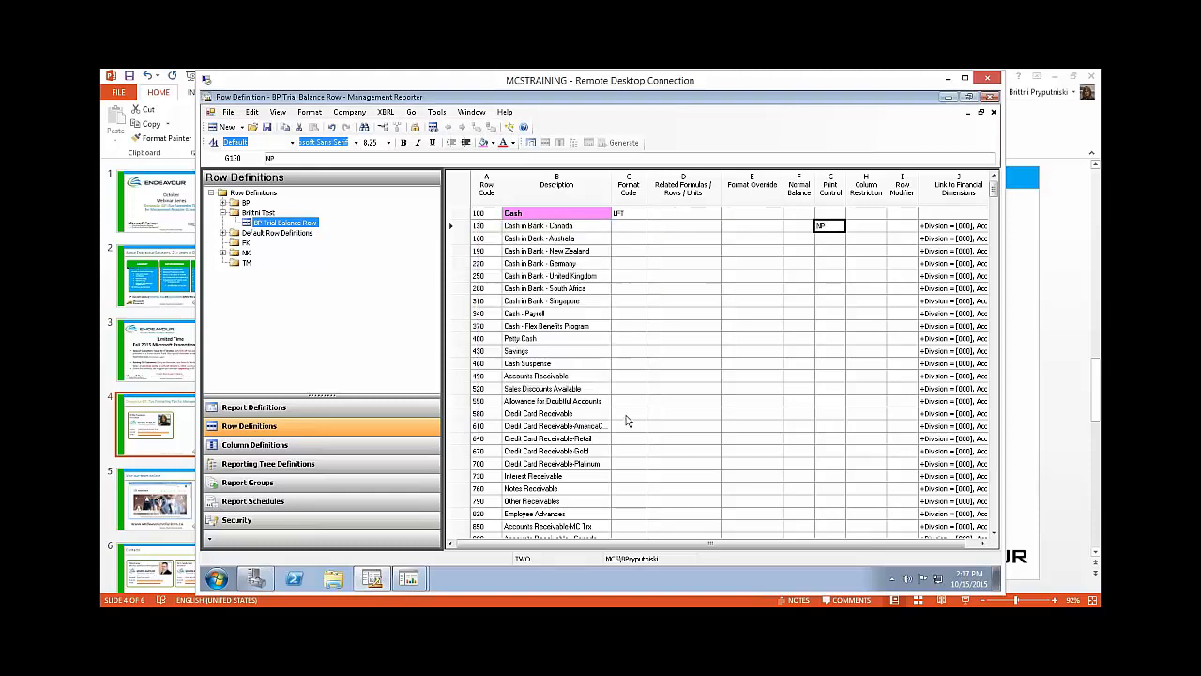
{"action": "left_click", "coordinate": [781, 327]}
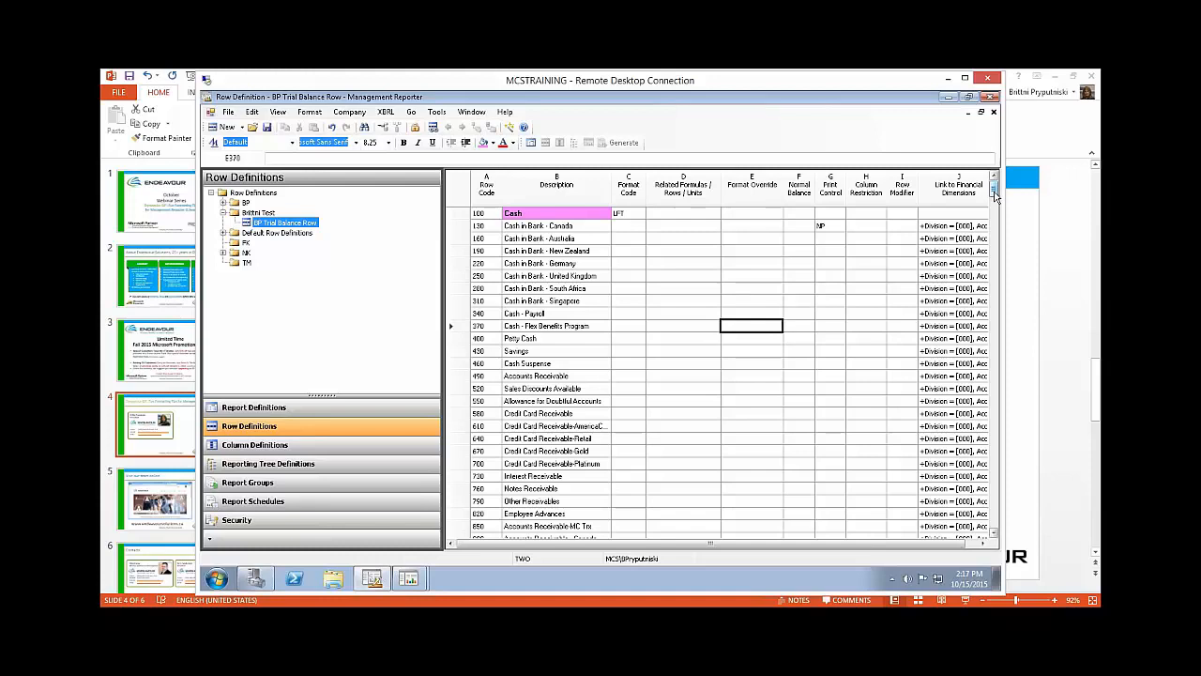
Step: Review the line and underscore format codes available for row 15280 without changing its code
{"action": "left_click_drag", "start_coordinate": [996, 195], "coordinate": [997, 532]}
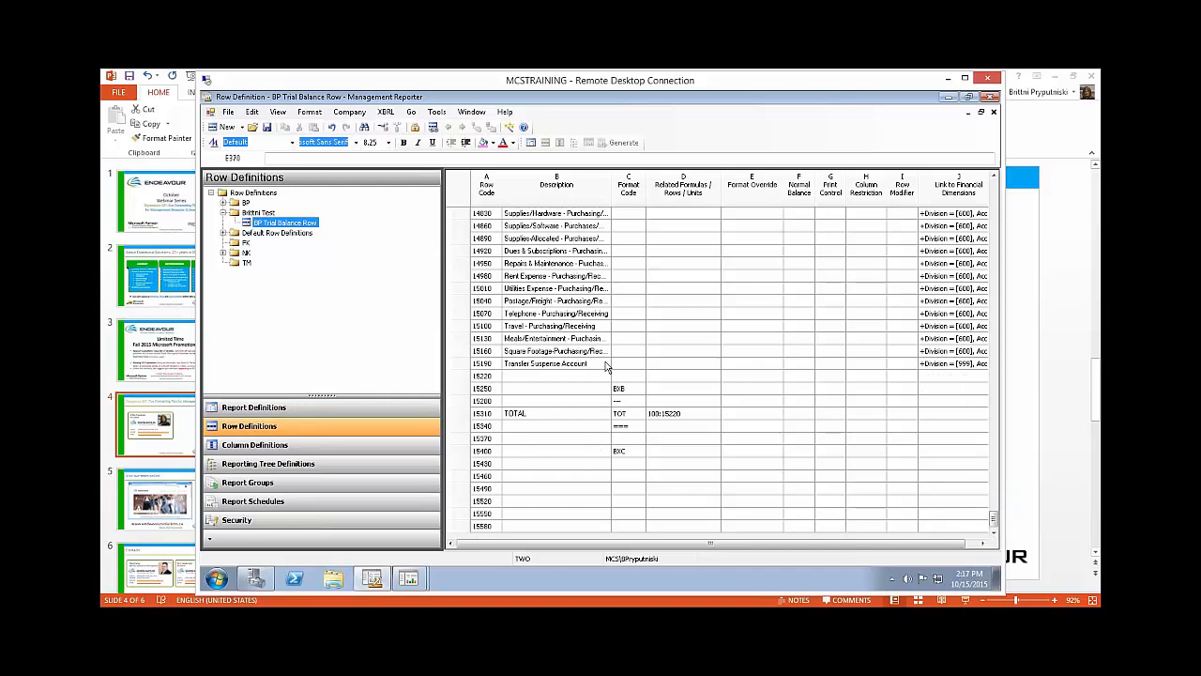
{"action": "left_click", "coordinate": [637, 401]}
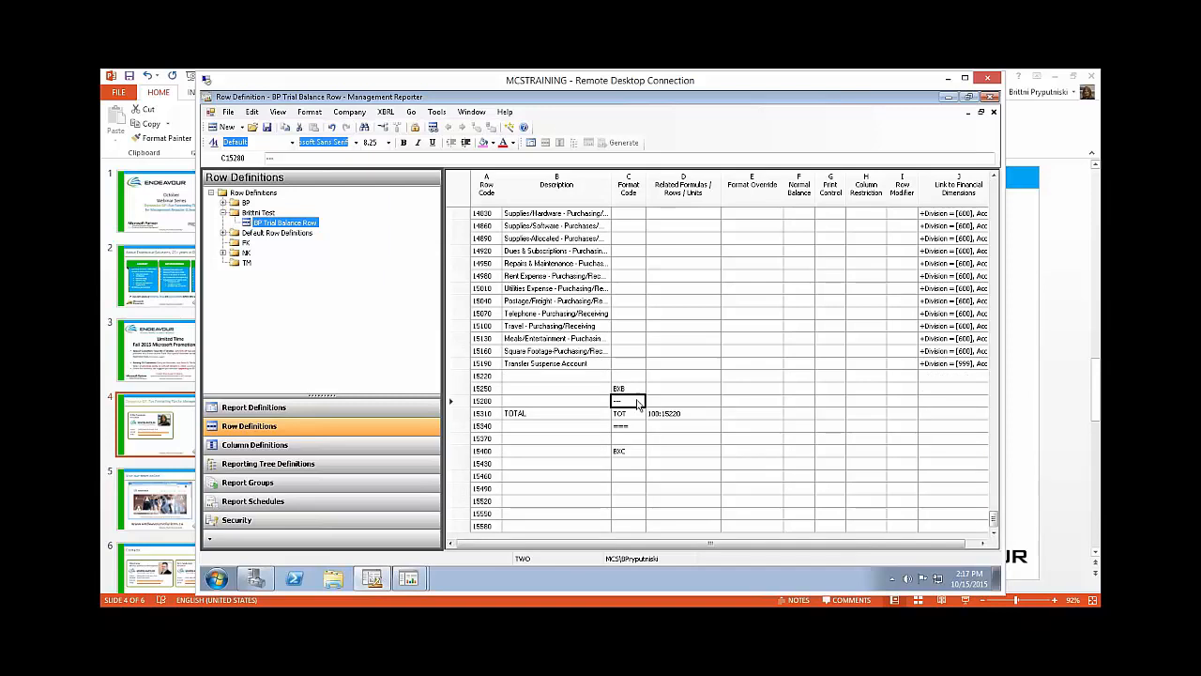
{"action": "left_click", "coordinate": [637, 402]}
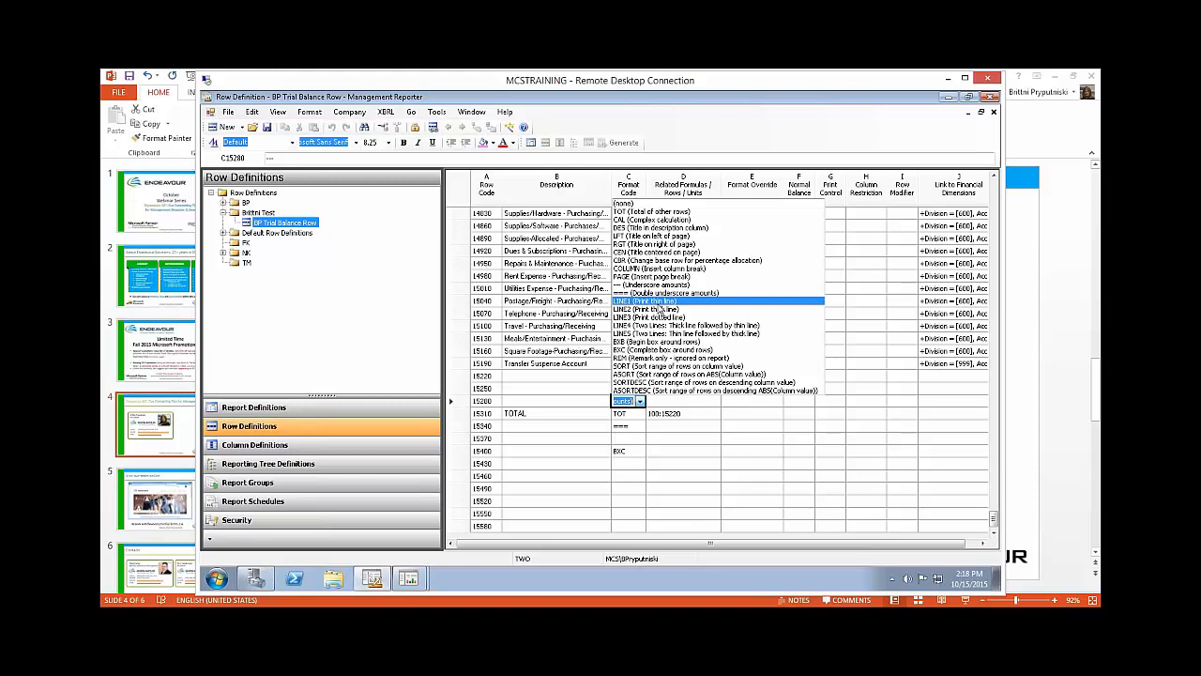
{"action": "left_click", "coordinate": [759, 469]}
{"action": "left_click", "coordinate": [719, 458]}
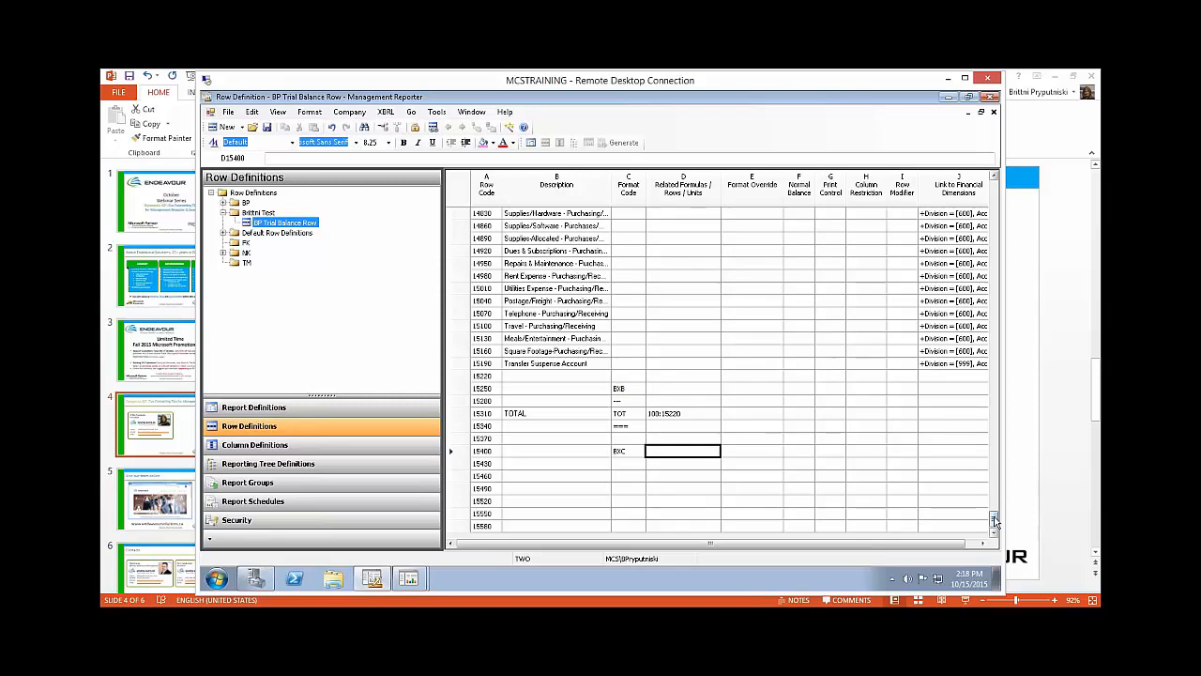
{"action": "left_click_drag", "start_coordinate": [994, 519], "coordinate": [994, 183]}
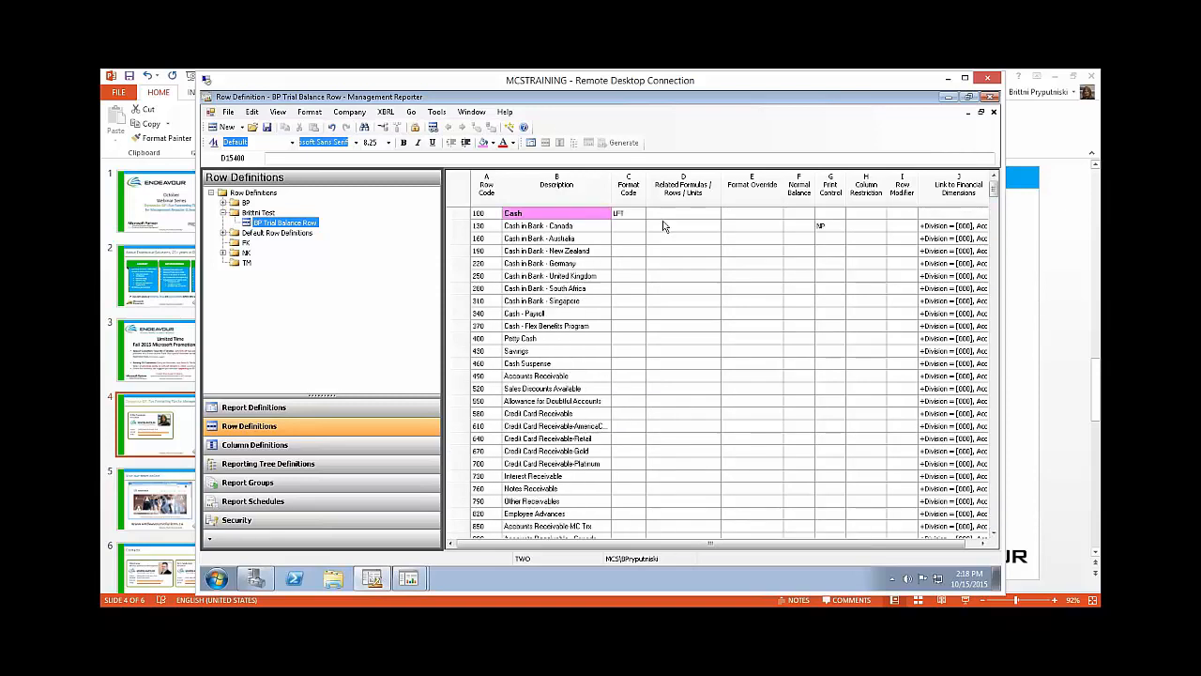
Step: Open the Styles and Formatting settings from the Cash description cell and select the Default style
{"action": "left_click", "coordinate": [567, 214]}
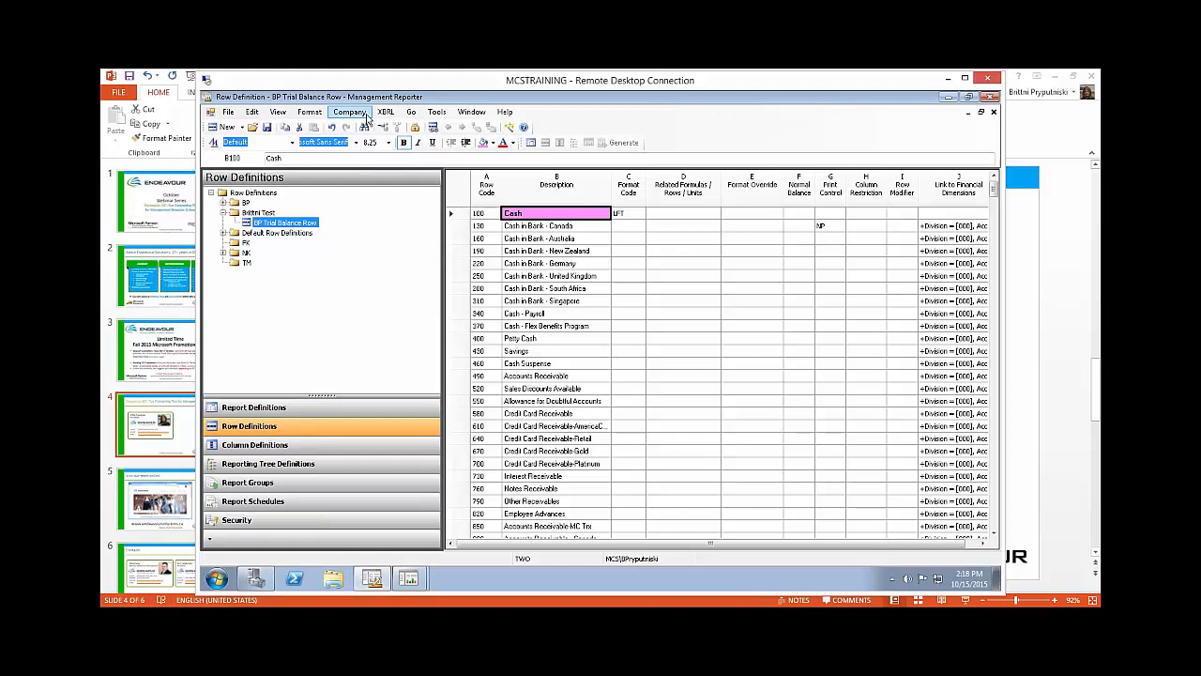
{"action": "left_click", "coordinate": [311, 113]}
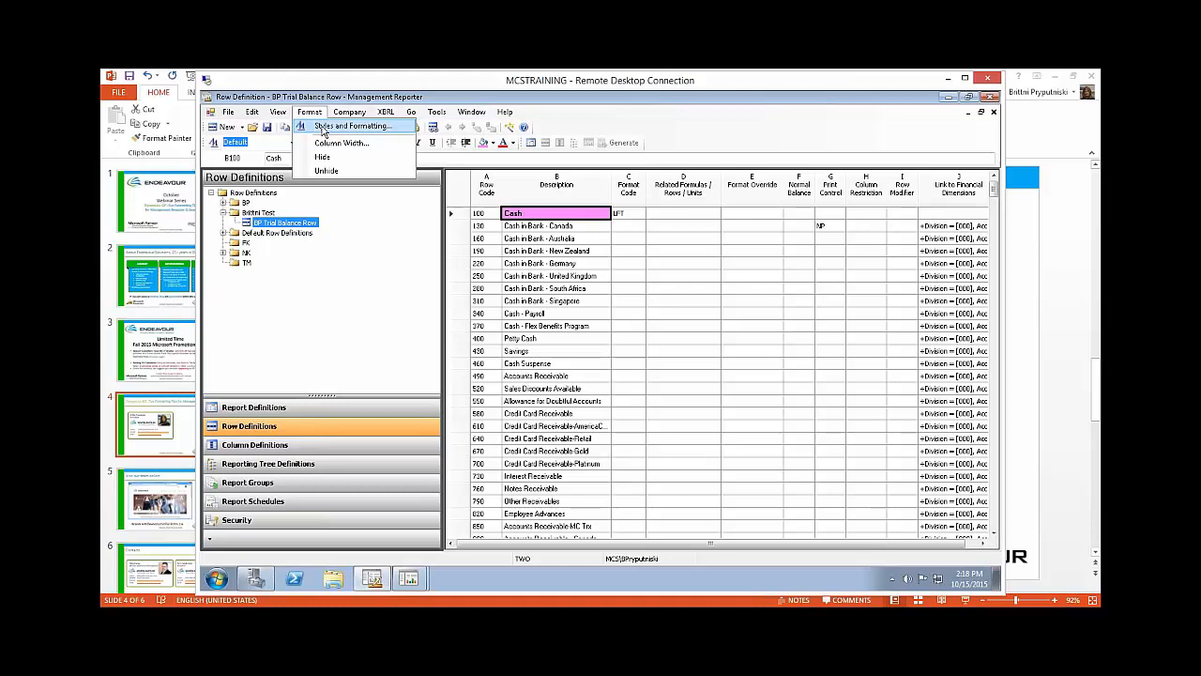
{"action": "left_click", "coordinate": [323, 131]}
{"action": "left_click_drag", "start_coordinate": [504, 228], "coordinate": [465, 222]}
{"action": "left_click", "coordinate": [419, 261]}
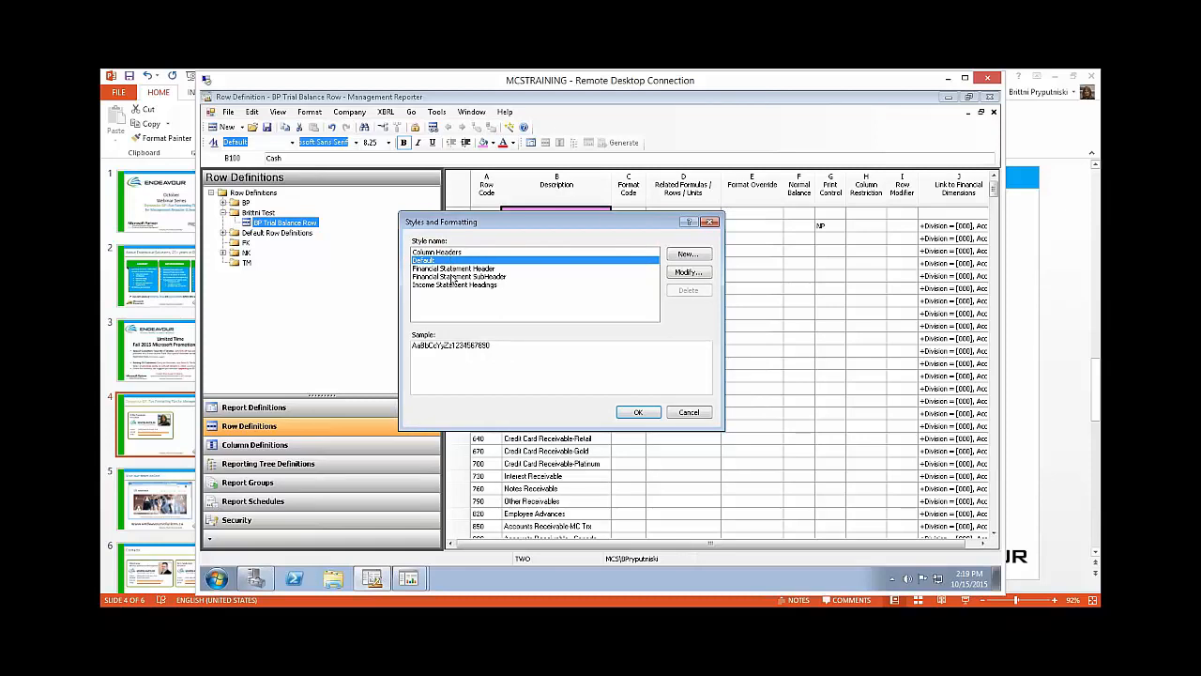
Step: Start a new style based on Default and name it "Endeavour Default"
{"action": "left_click", "coordinate": [687, 255]}
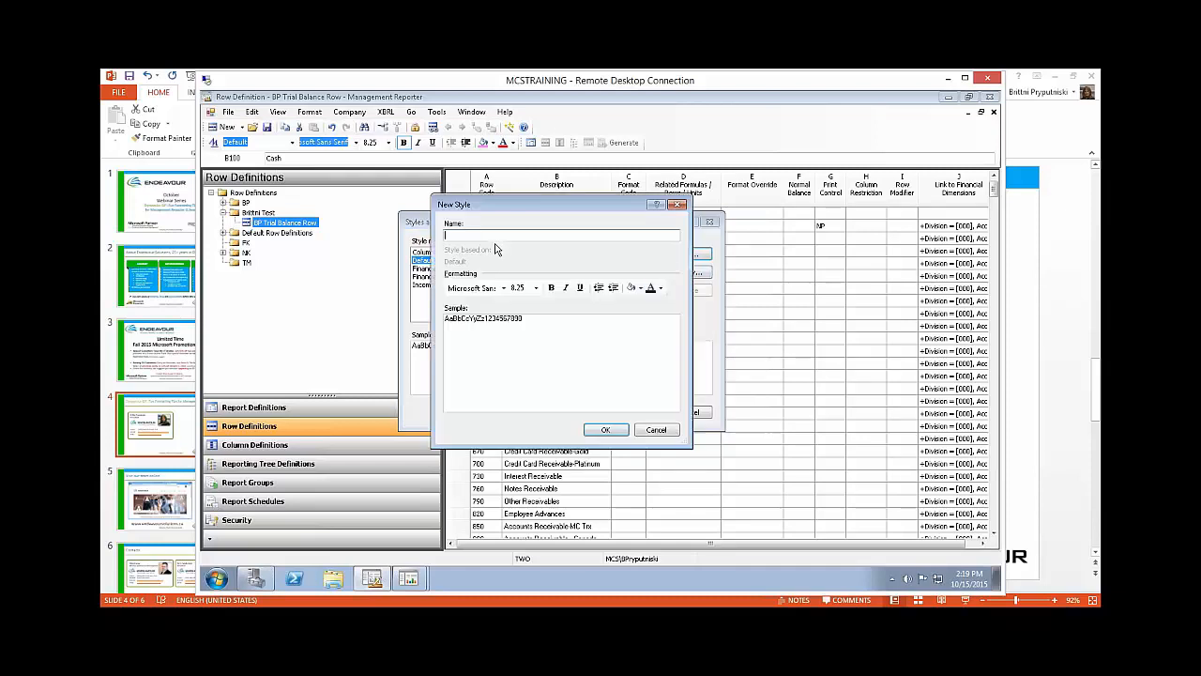
{"action": "type", "text": "Endeavour Default"}
Step: Give the new style the Euphemia font at size 12 in bold, confirm it, and close the Styles and Formatting settings
{"action": "left_click", "coordinate": [523, 288]}
{"action": "left_click", "coordinate": [503, 288]}
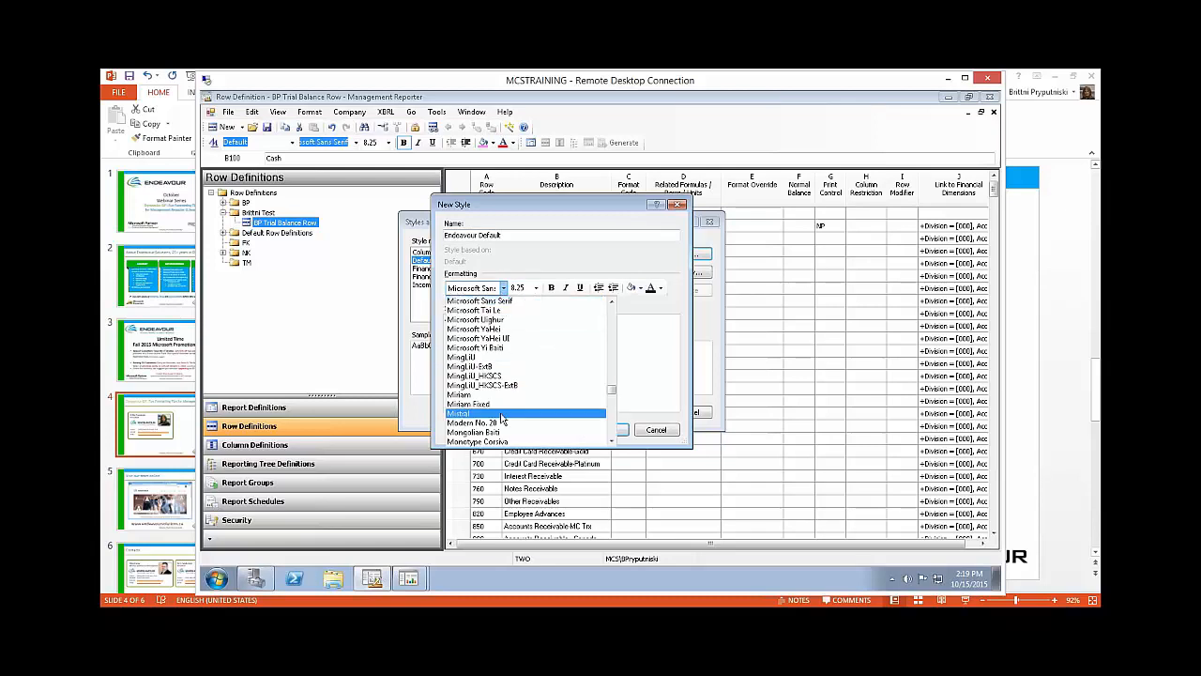
{"action": "scroll", "coordinate": [512, 404], "scroll_direction": "up", "scroll_amount": 5}
{"action": "scroll", "coordinate": [513, 402], "scroll_direction": "up", "scroll_amount": 15}
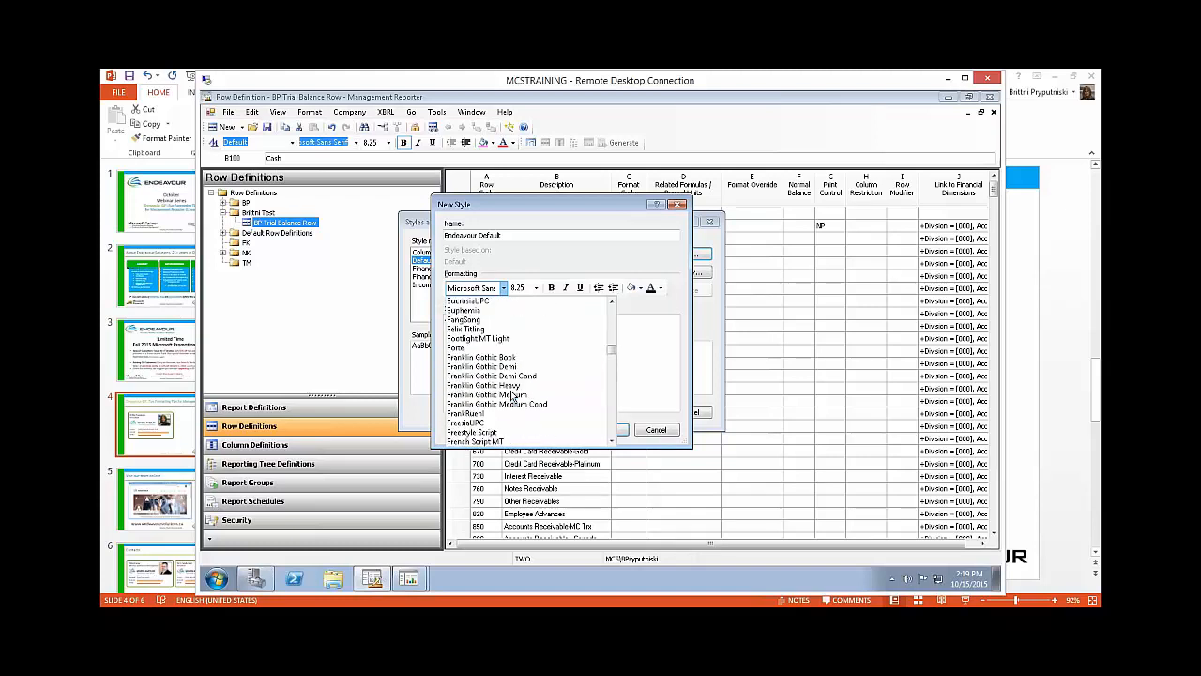
{"action": "left_click", "coordinate": [489, 311]}
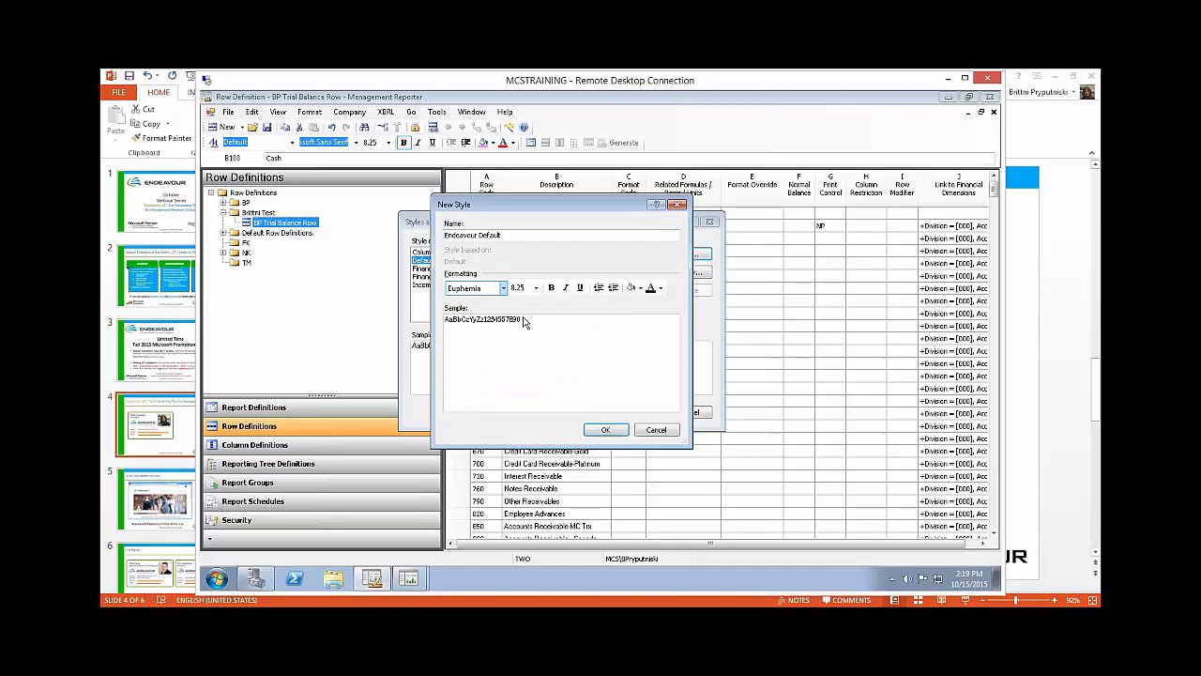
{"action": "left_click", "coordinate": [534, 288]}
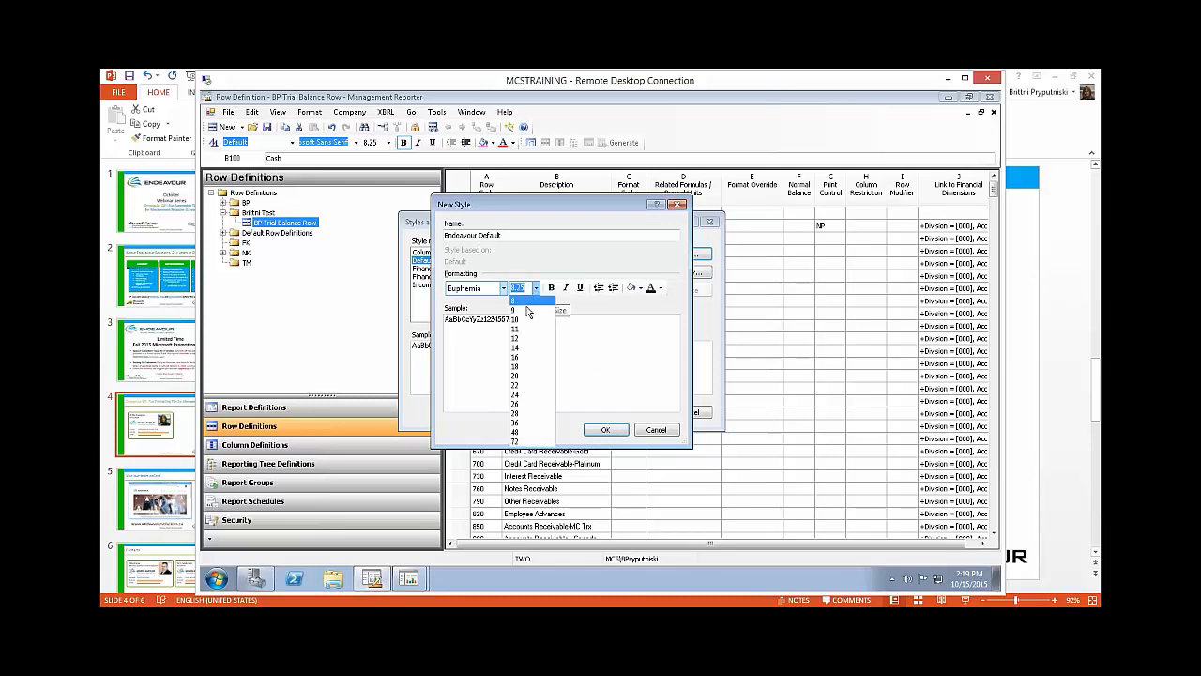
{"action": "left_click", "coordinate": [530, 339]}
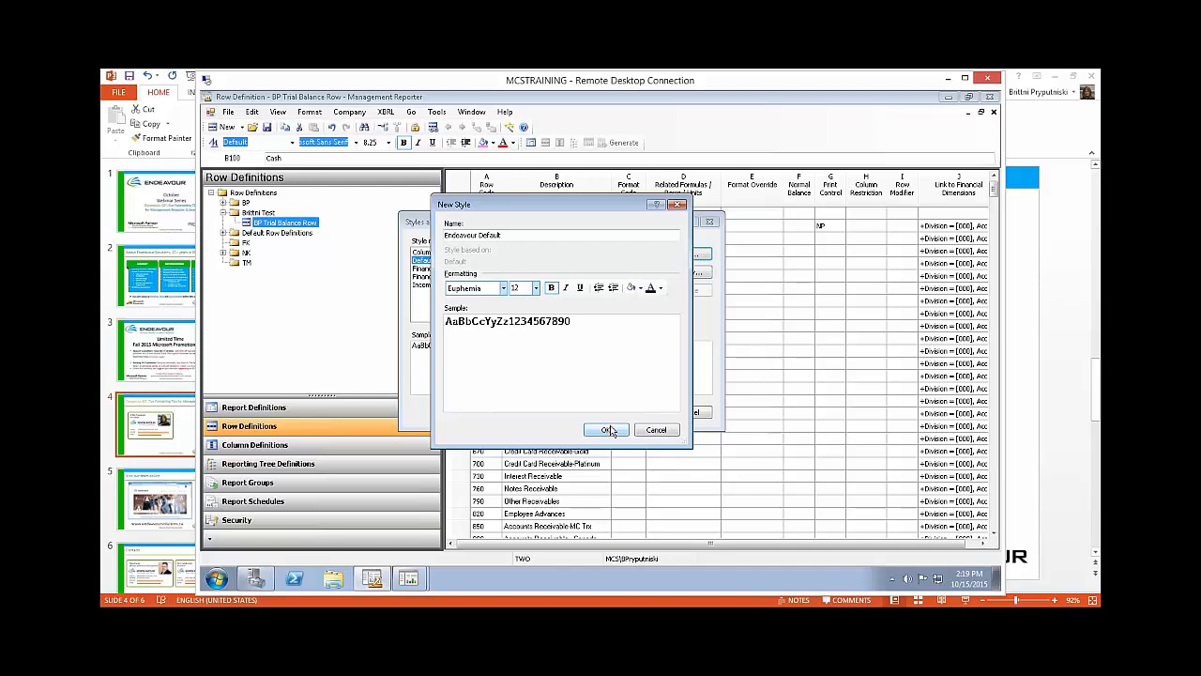
{"action": "left_click", "coordinate": [608, 430]}
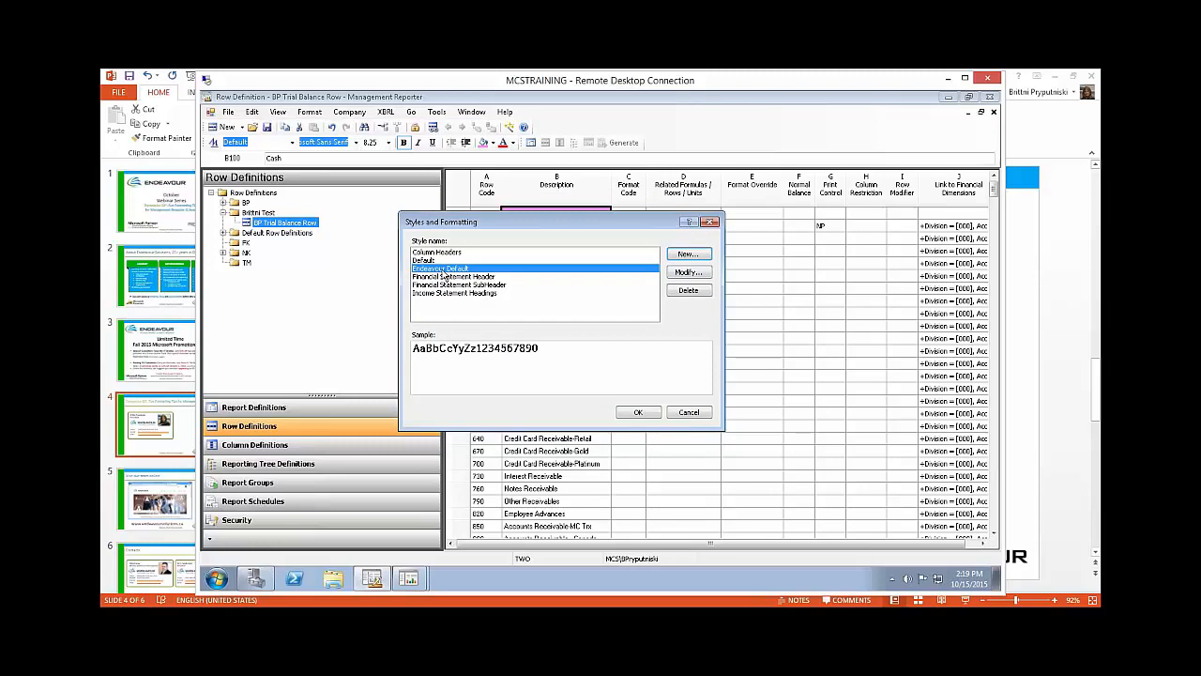
{"action": "left_click", "coordinate": [446, 284]}
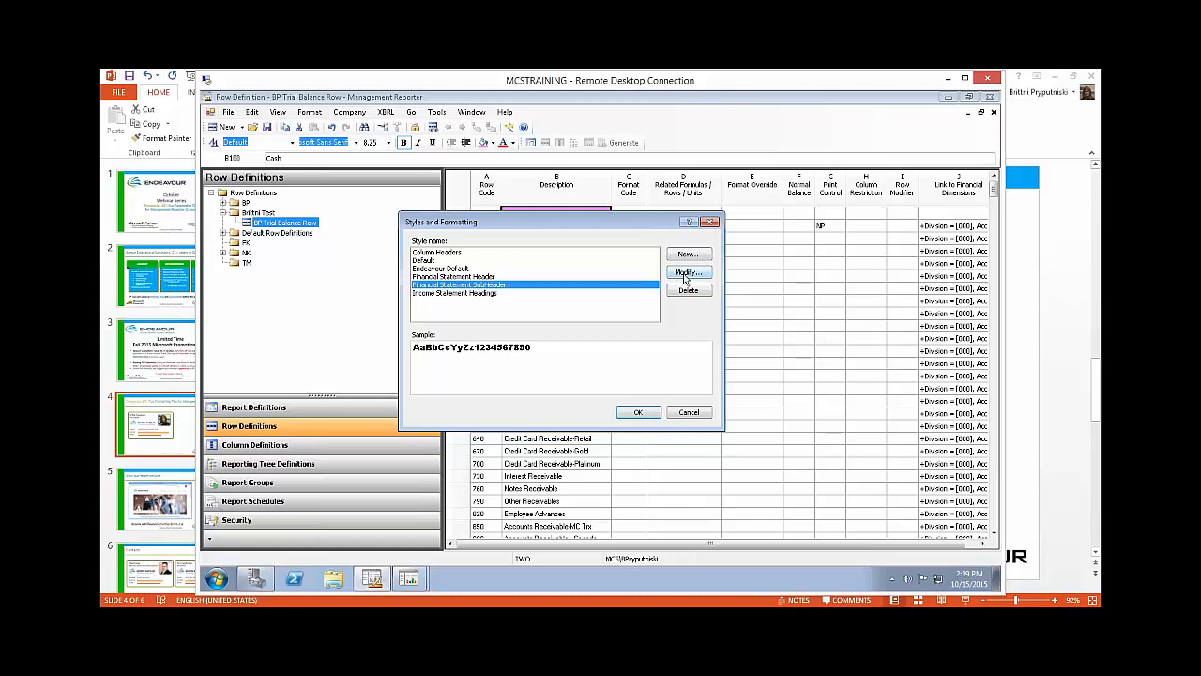
{"action": "left_click", "coordinate": [710, 224]}
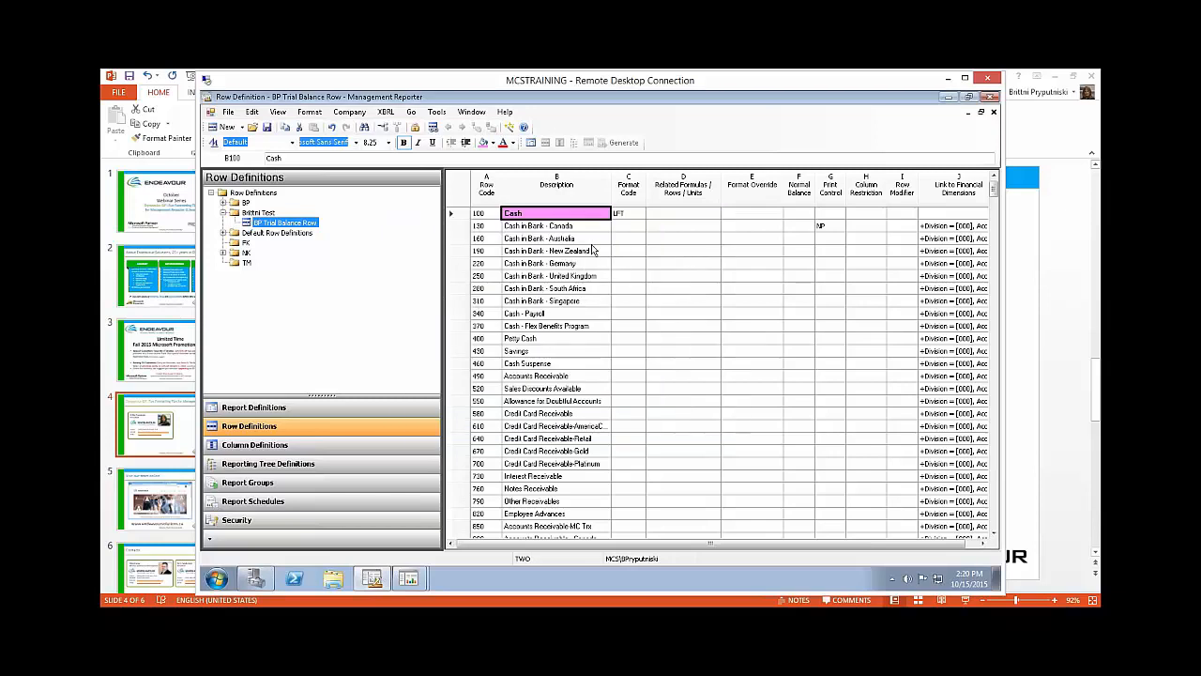
Step: Indent the descriptions from Cash in Bank - Canada through Petty Cash one level, and remove that indent again
{"action": "left_click", "coordinate": [584, 241]}
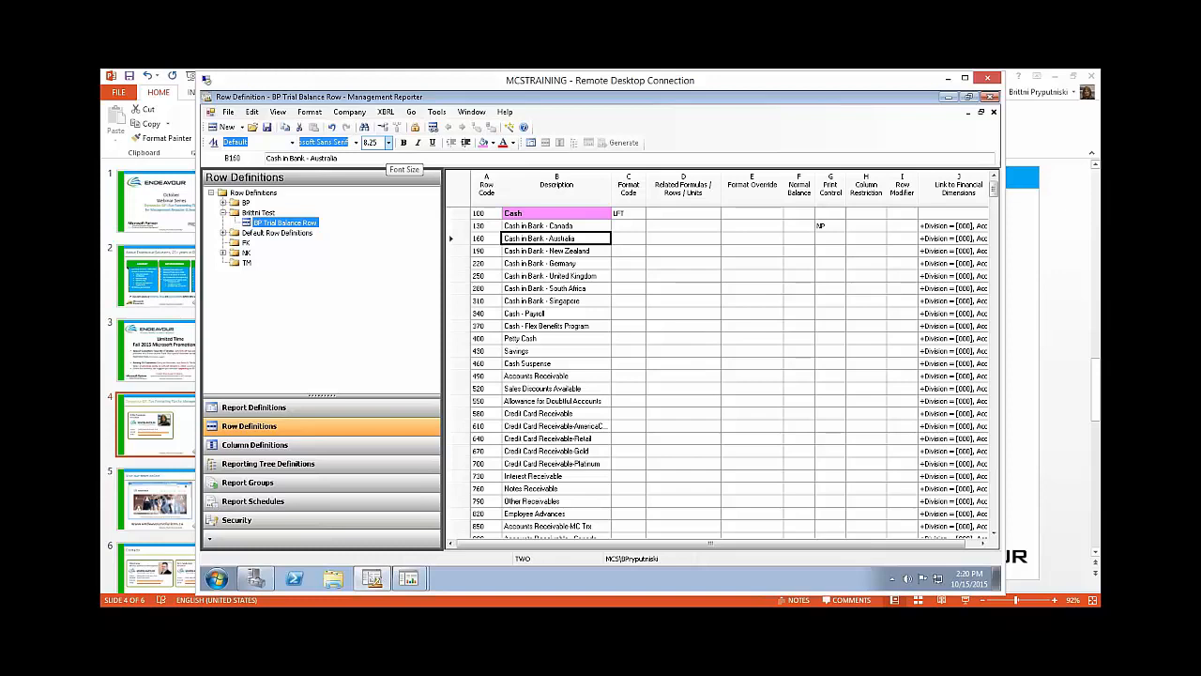
{"action": "left_click", "coordinate": [531, 228]}
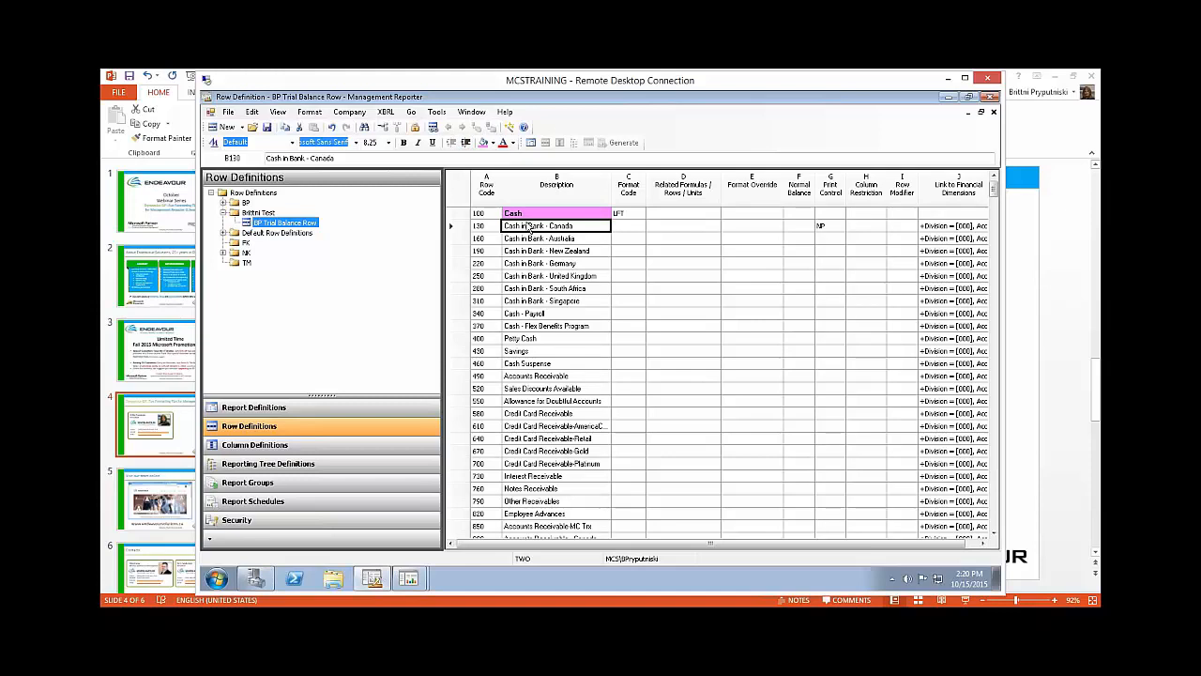
{"action": "left_click_drag", "start_coordinate": [530, 240], "coordinate": [535, 344]}
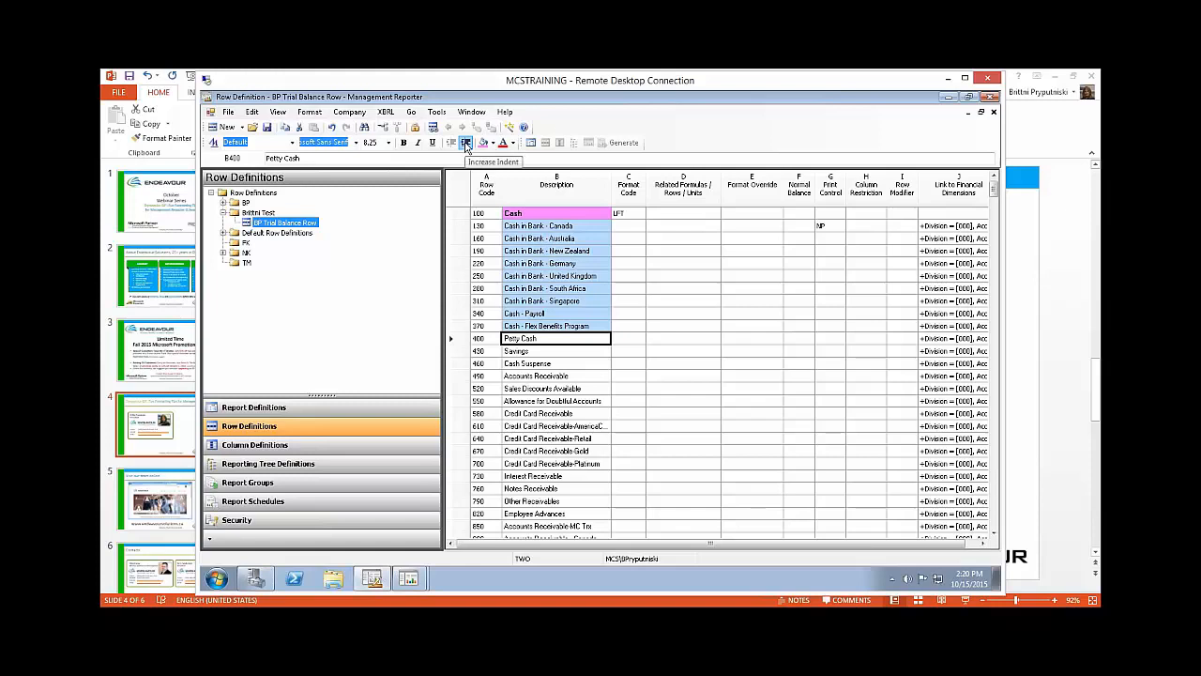
{"action": "left_click", "coordinate": [466, 142]}
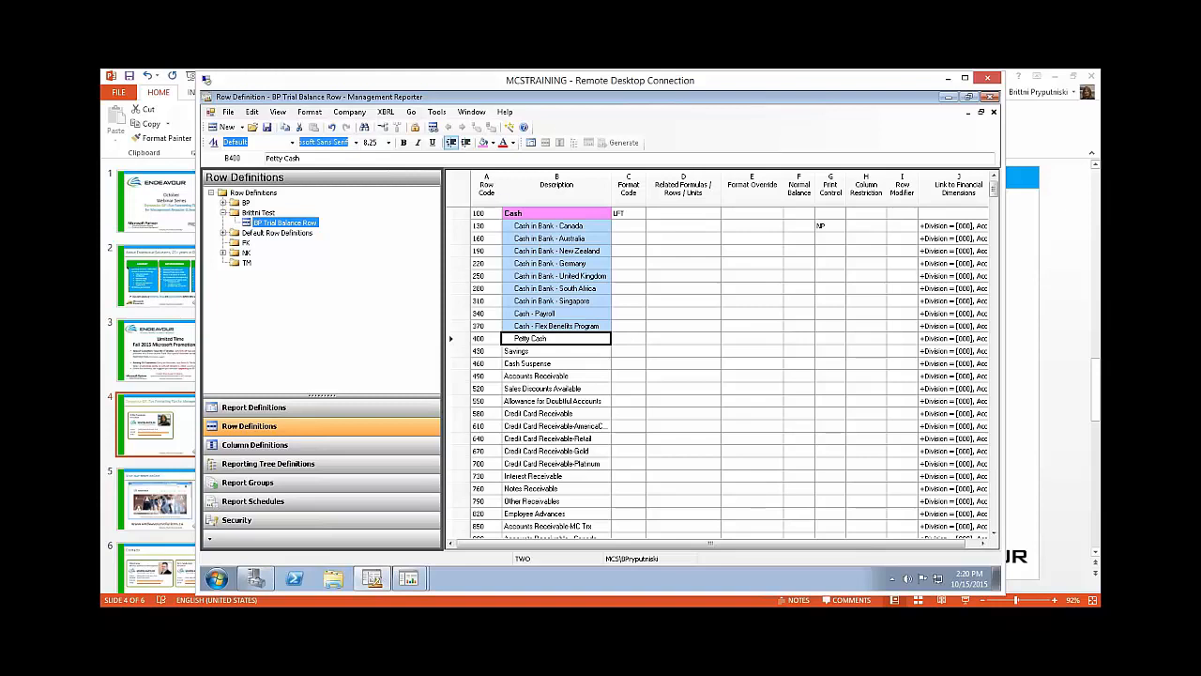
{"action": "left_click", "coordinate": [454, 143]}
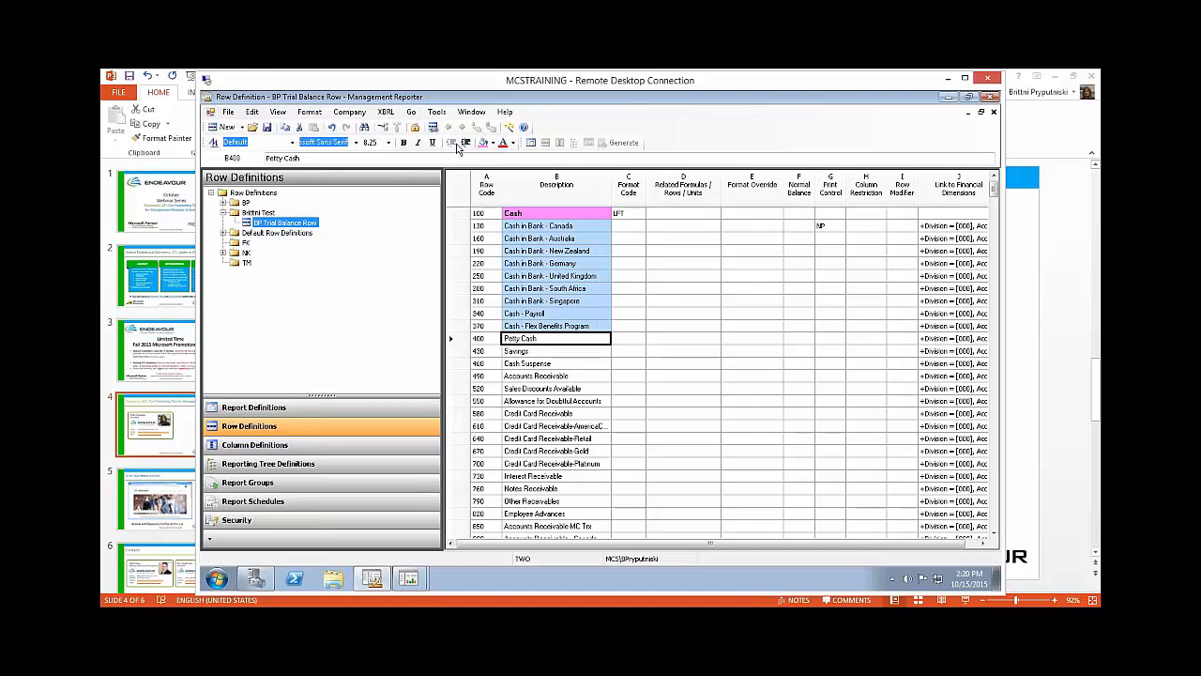
{"action": "left_click", "coordinate": [707, 313]}
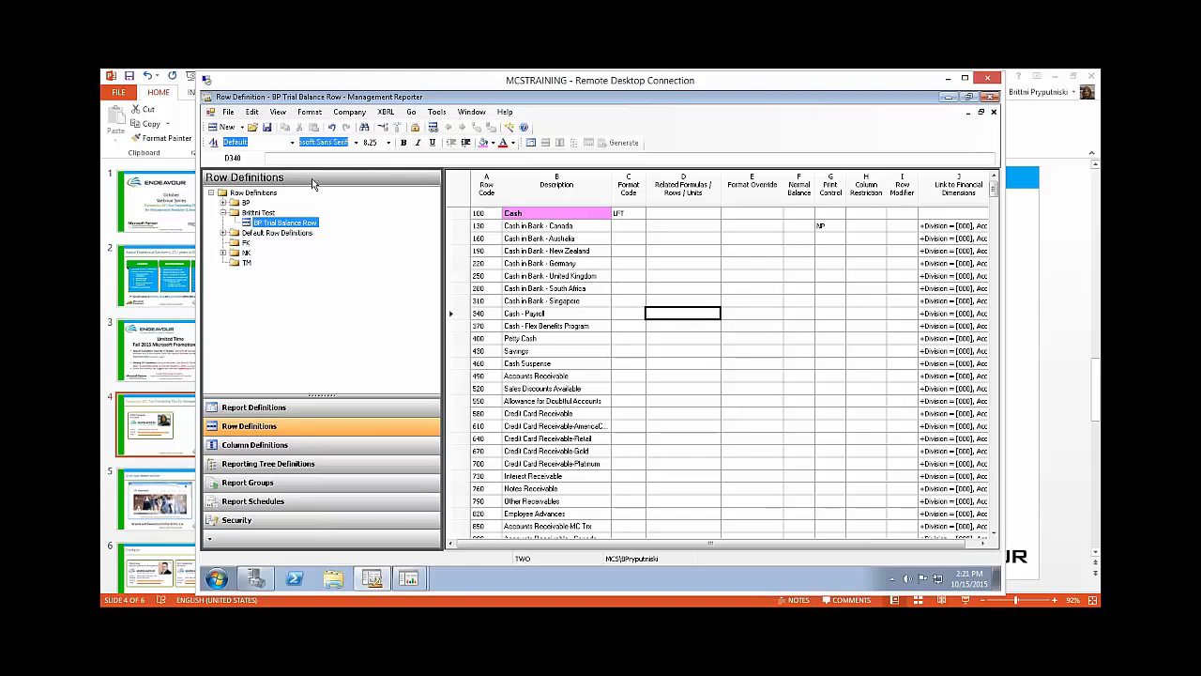
Step: Save and close the row definition, and open the column definition linked to the BP Trial Balance report
{"action": "left_click", "coordinate": [268, 128]}
{"action": "left_click", "coordinate": [994, 113]}
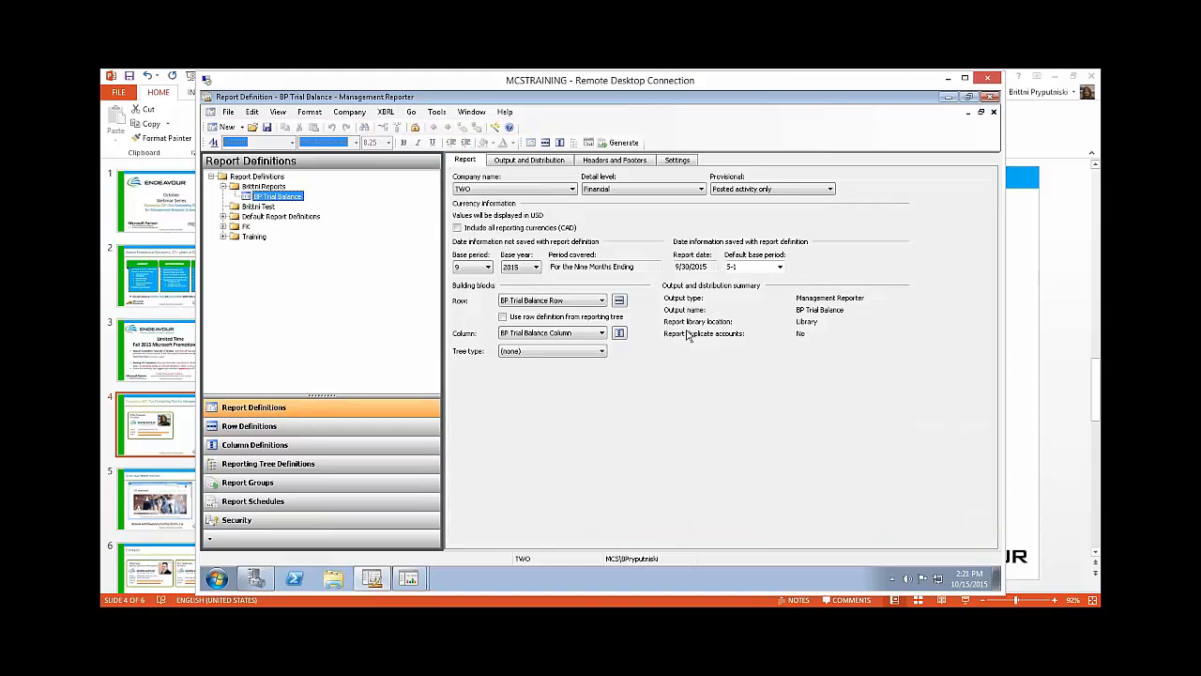
{"action": "left_click", "coordinate": [620, 333]}
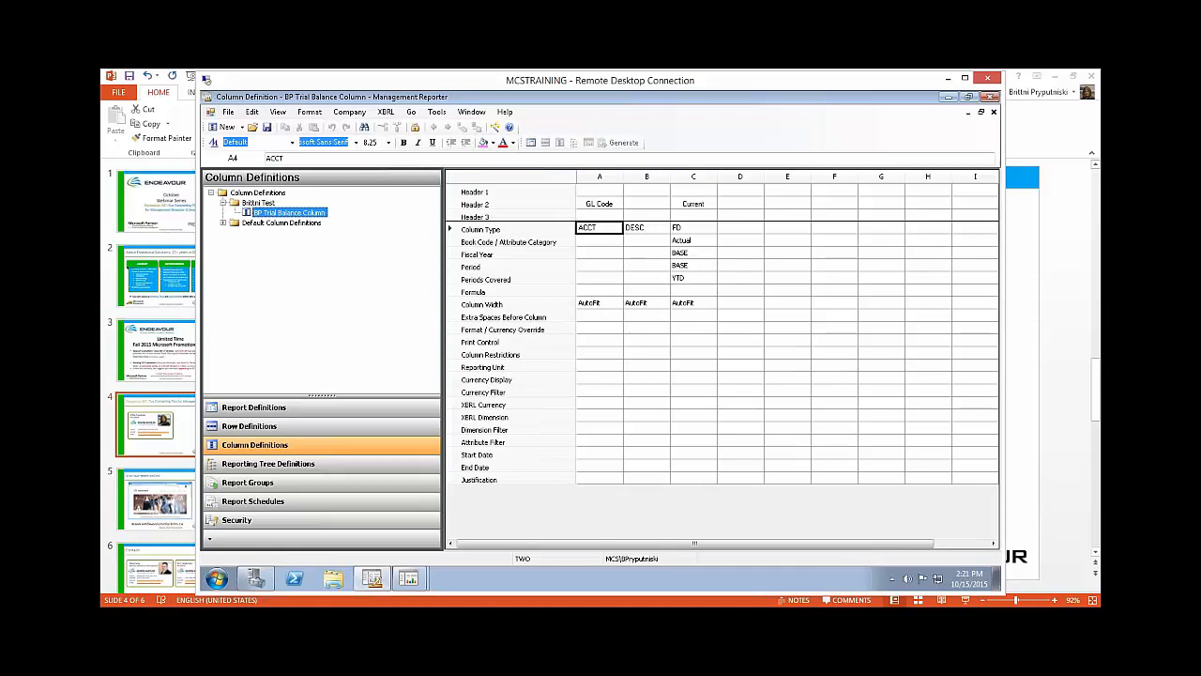
Step: Enter "GL Code" as the Header 2 text of column A
{"action": "left_click", "coordinate": [598, 191]}
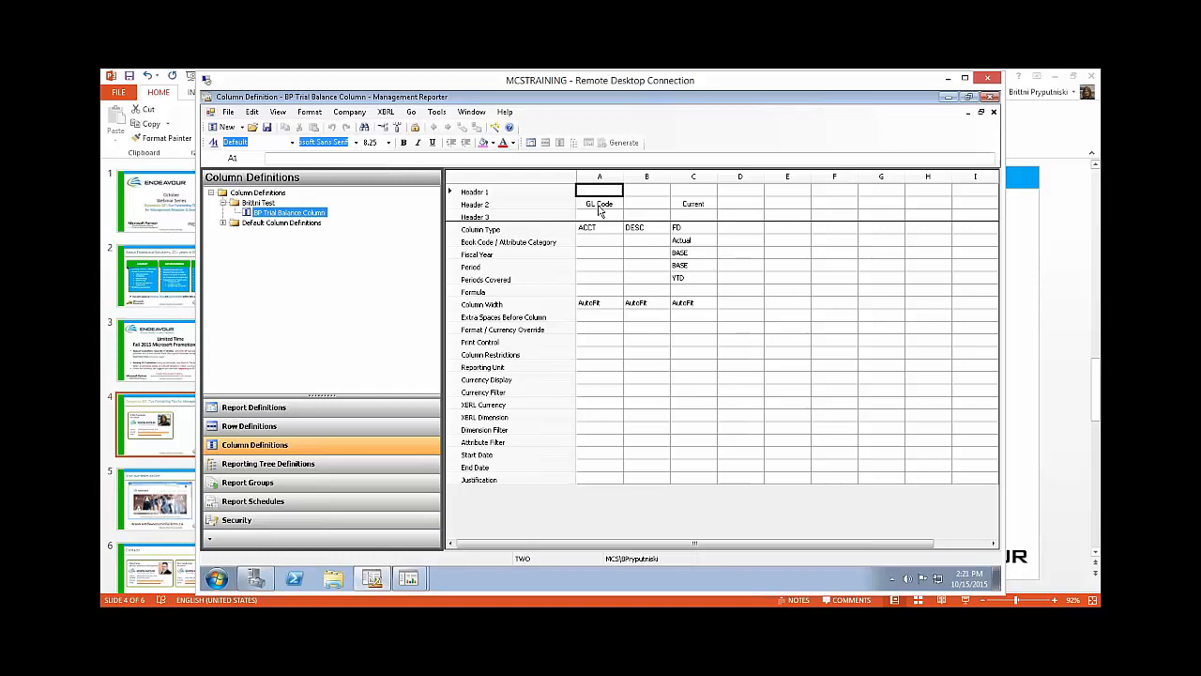
{"action": "left_click", "coordinate": [598, 208]}
{"action": "type", "text": "G"}
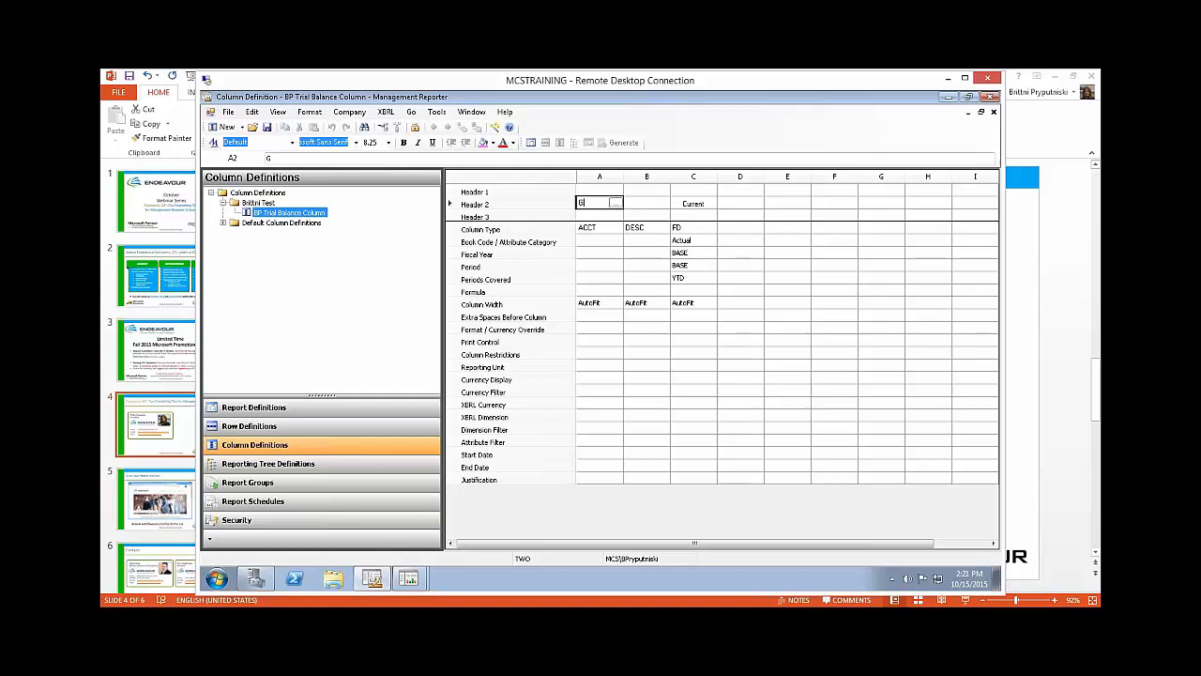
{"action": "type", "text": "L Code"}
{"action": "key", "text": "Return"}
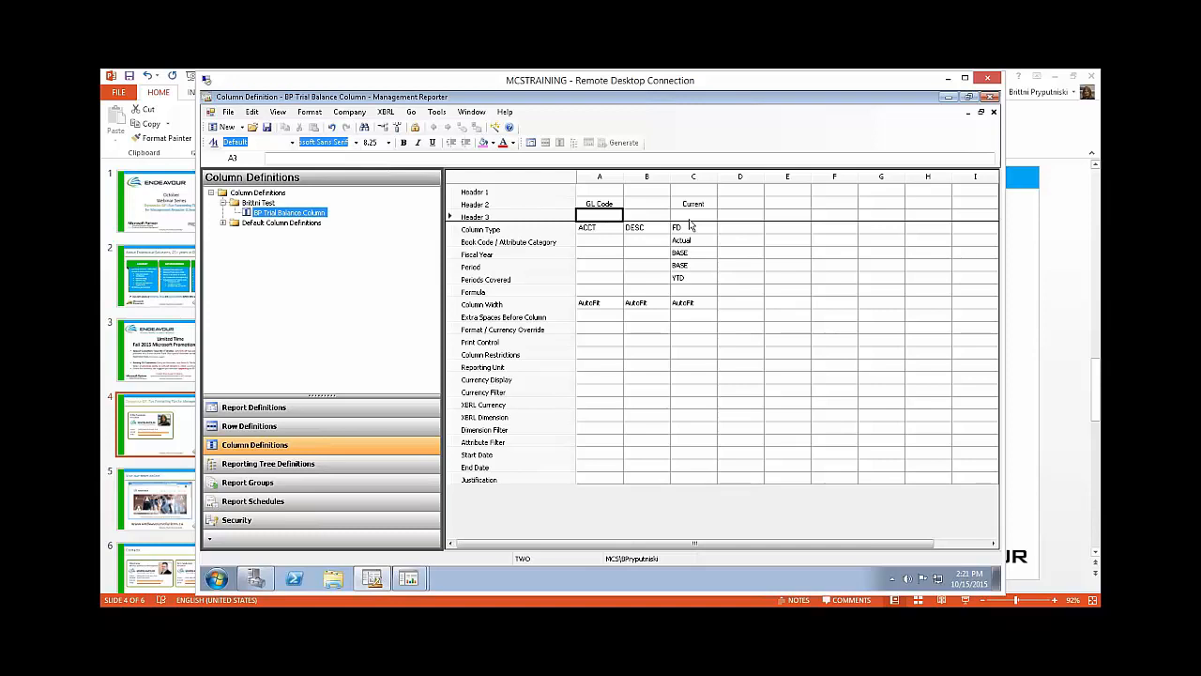
{"action": "left_click", "coordinate": [599, 192]}
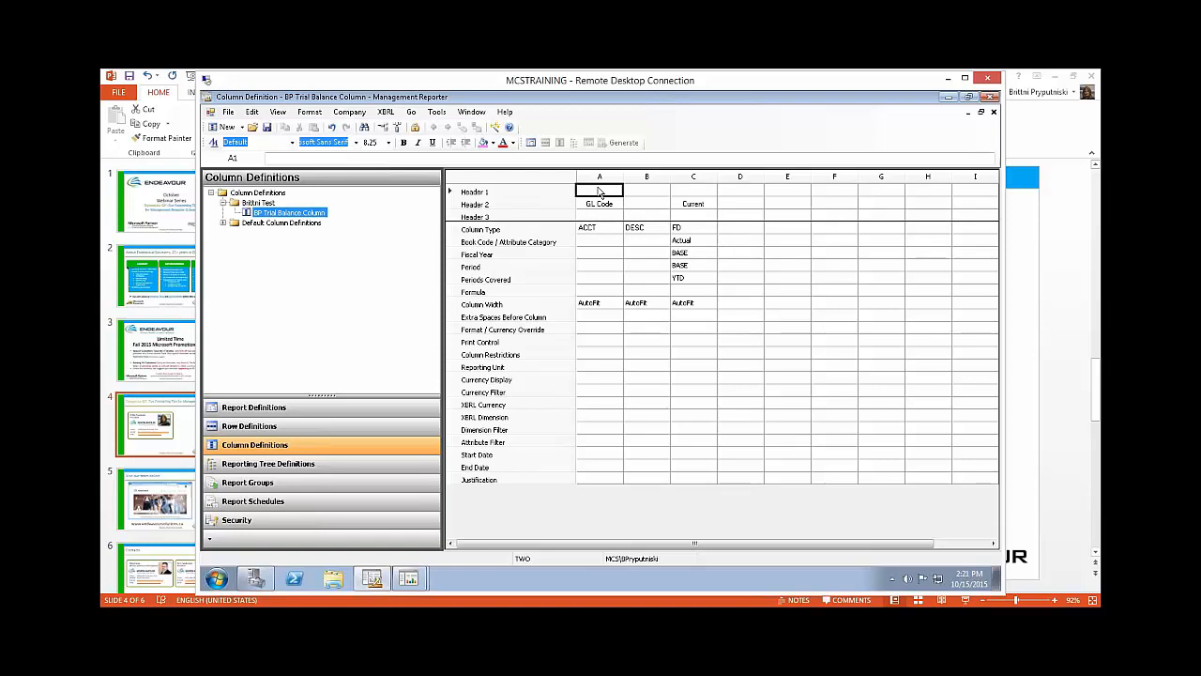
{"action": "left_click", "coordinate": [686, 194]}
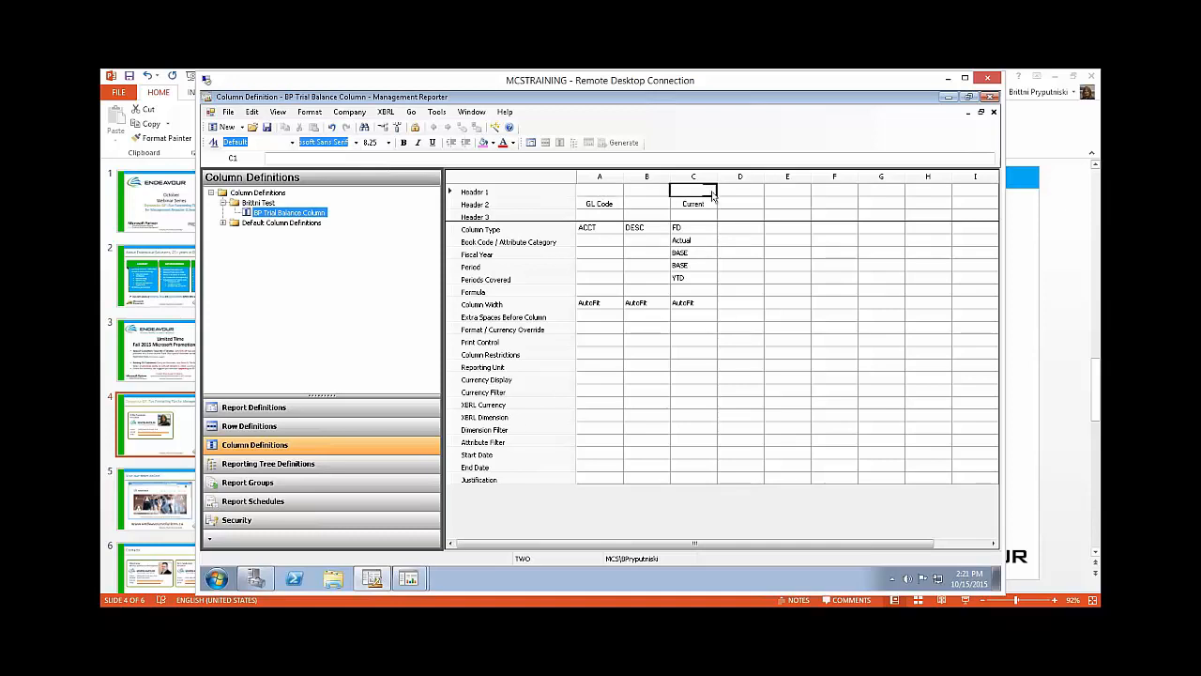
{"action": "double_click", "coordinate": [711, 194]}
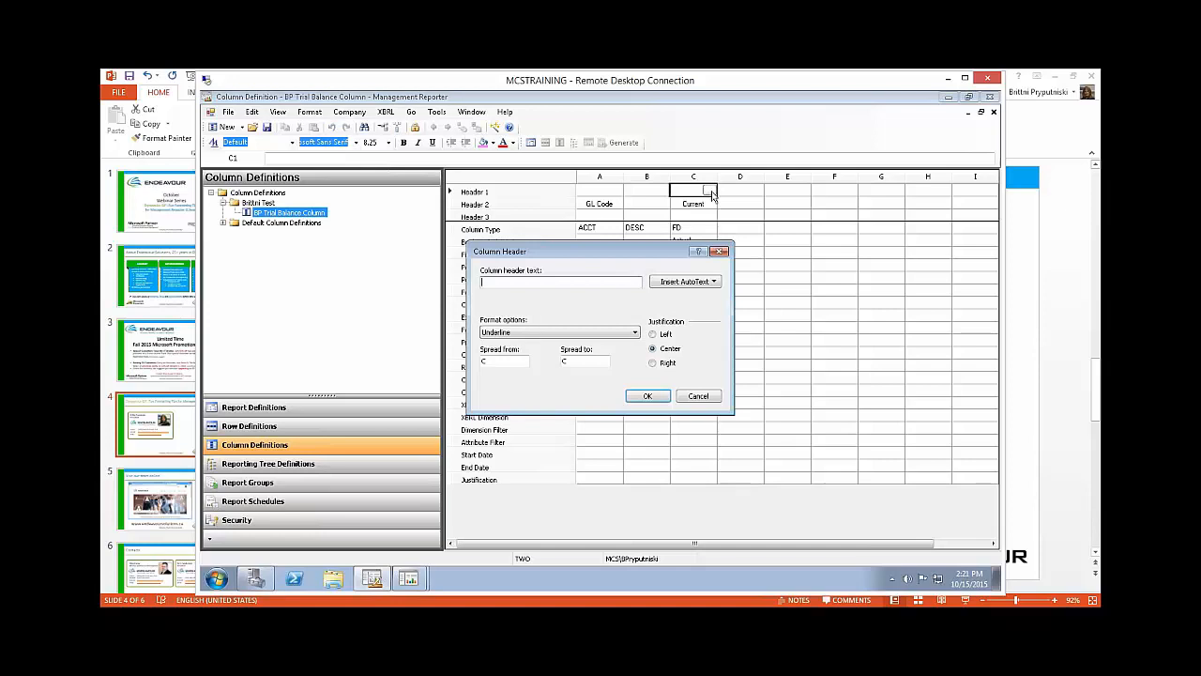
{"action": "left_click", "coordinate": [690, 285]}
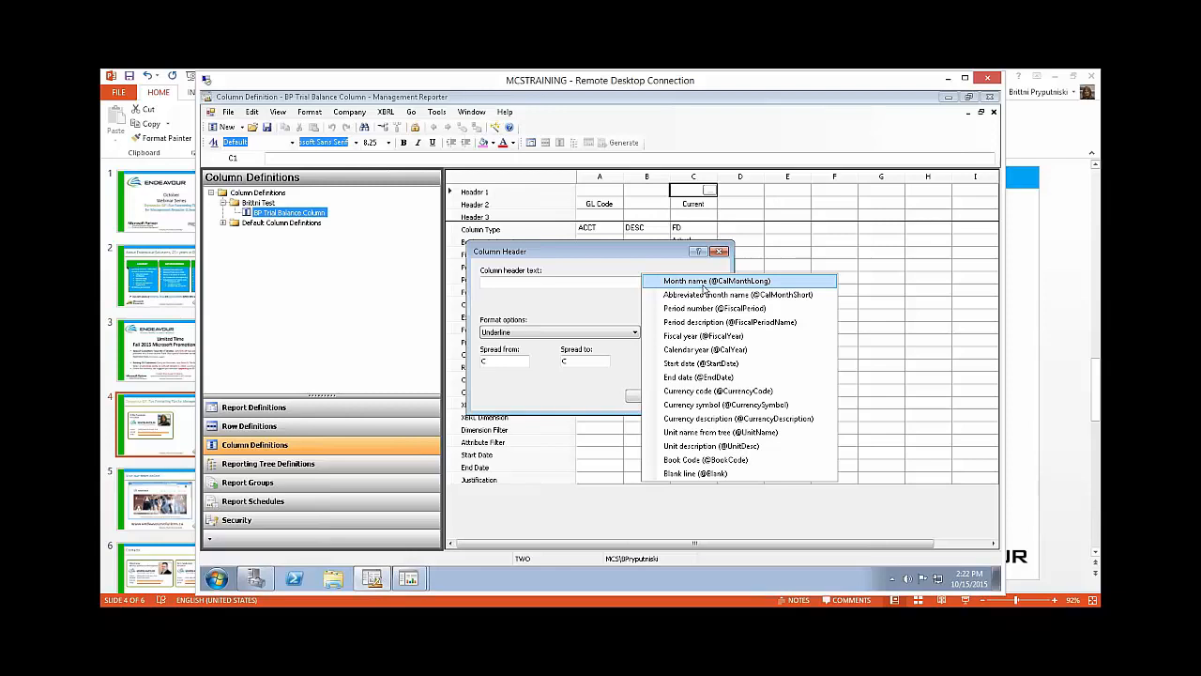
{"action": "left_click", "coordinate": [713, 342]}
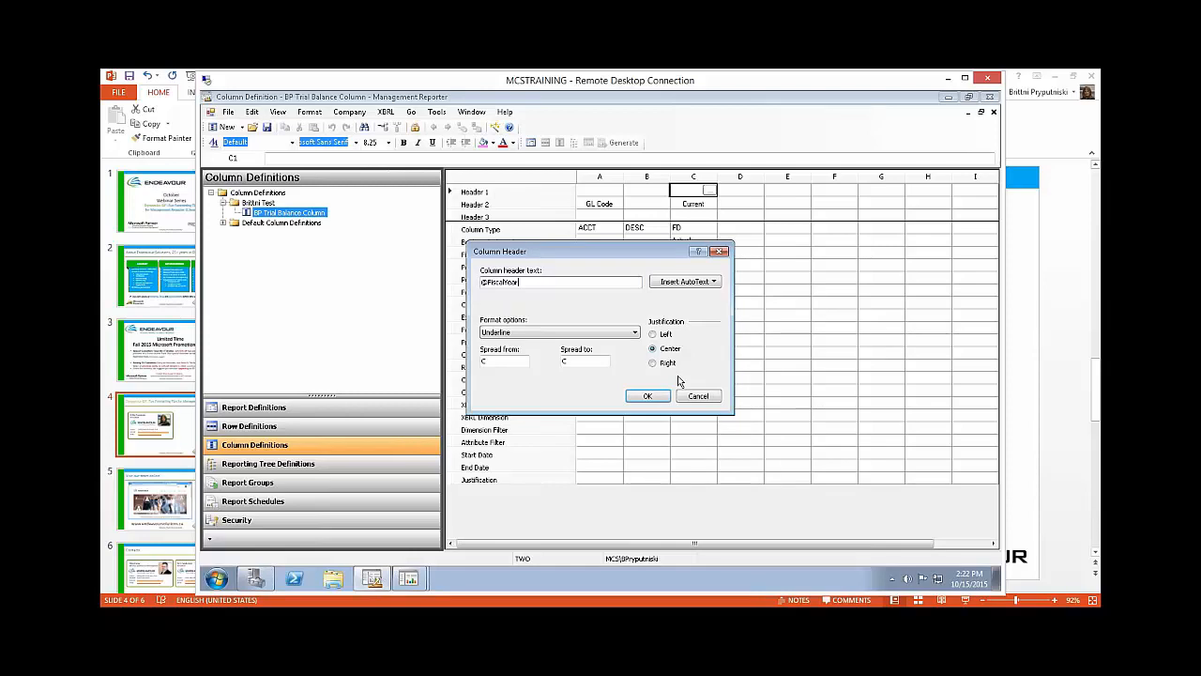
{"action": "left_click", "coordinate": [580, 333]}
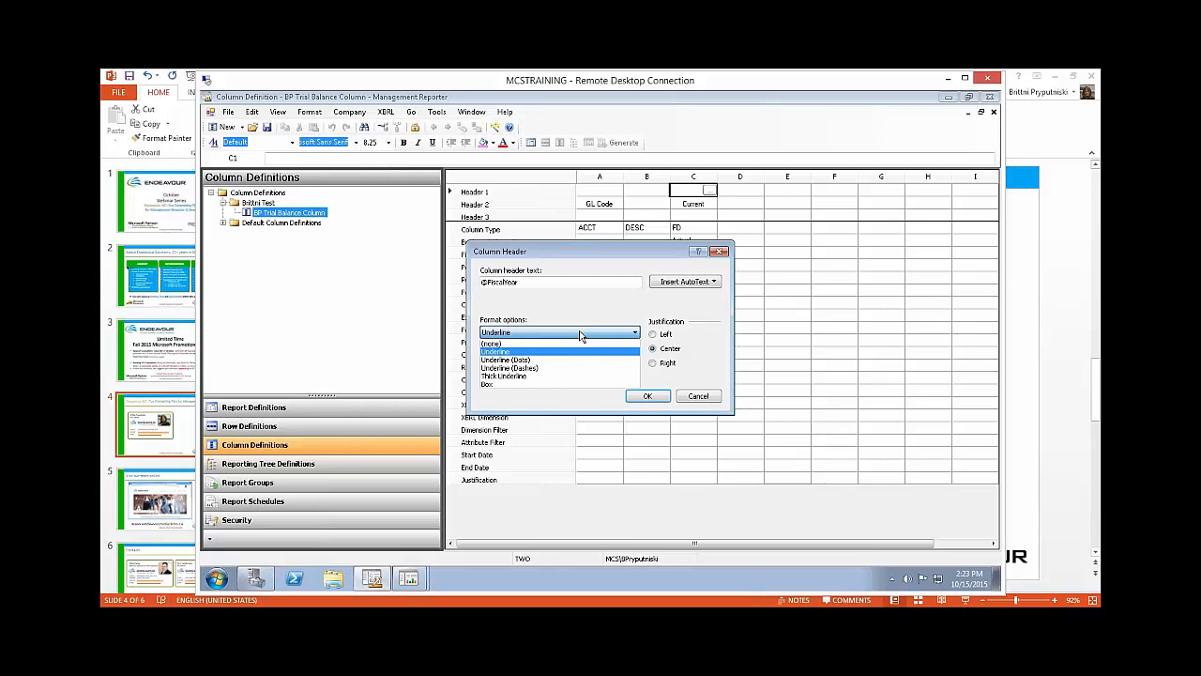
{"action": "left_click", "coordinate": [561, 343]}
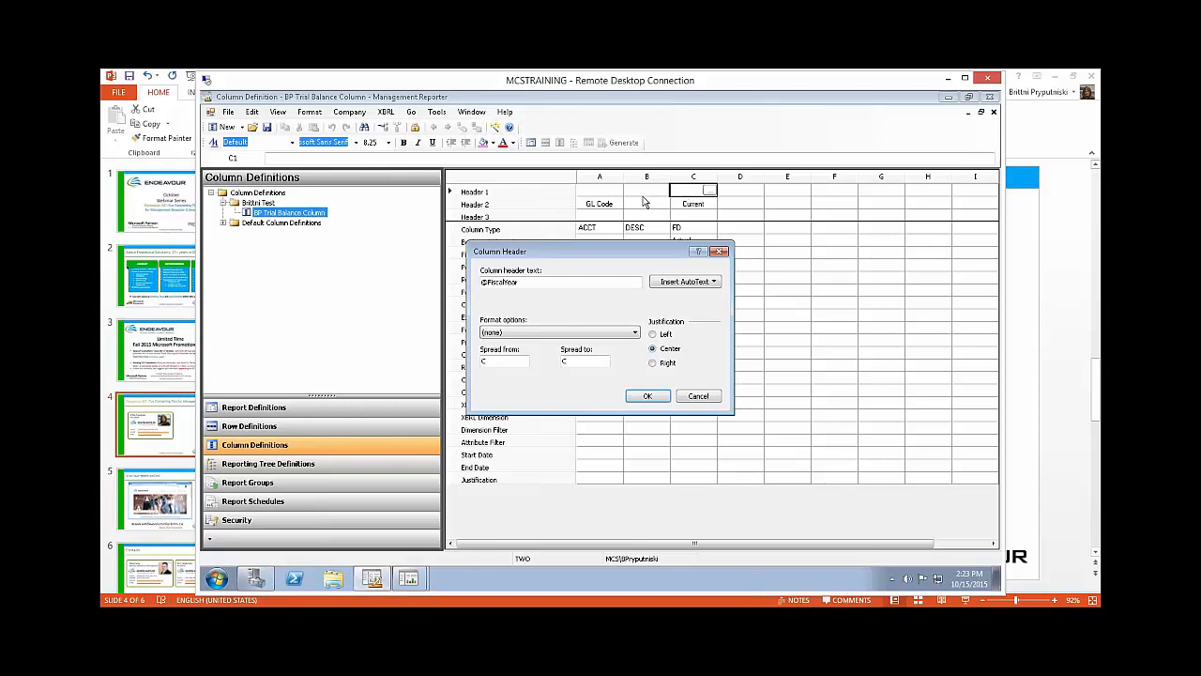
{"action": "left_click", "coordinate": [647, 397]}
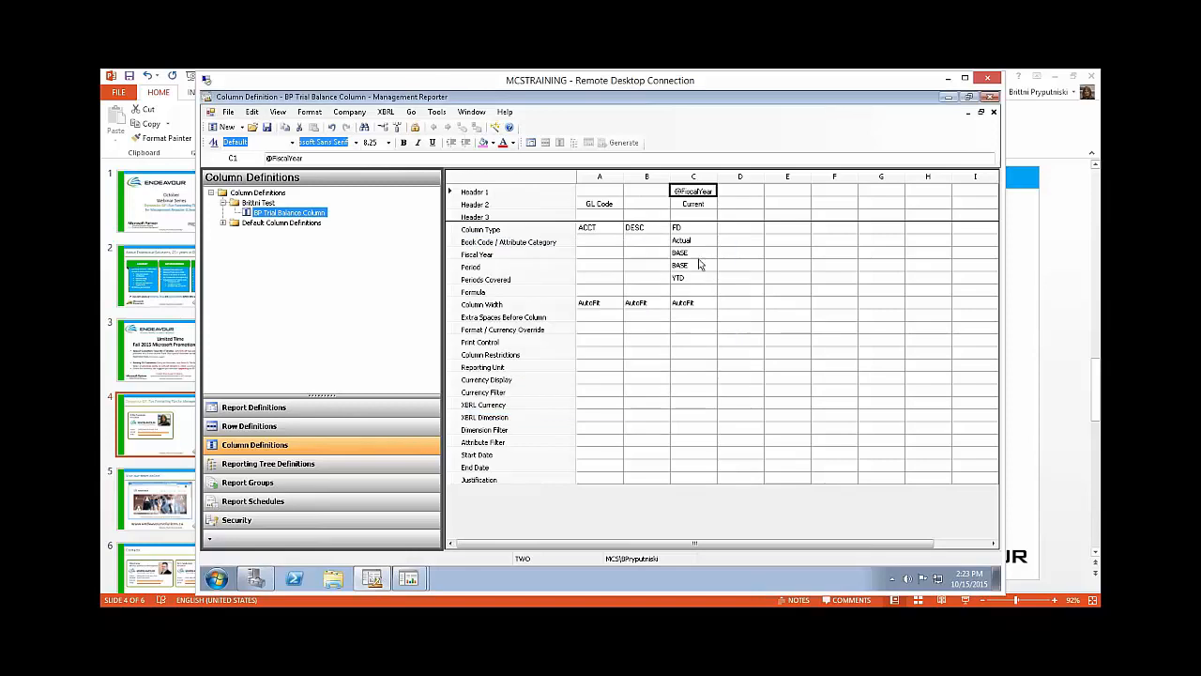
Step: Enter "GL Accounts" as the Header 3 text of column A
{"action": "left_click", "coordinate": [693, 217]}
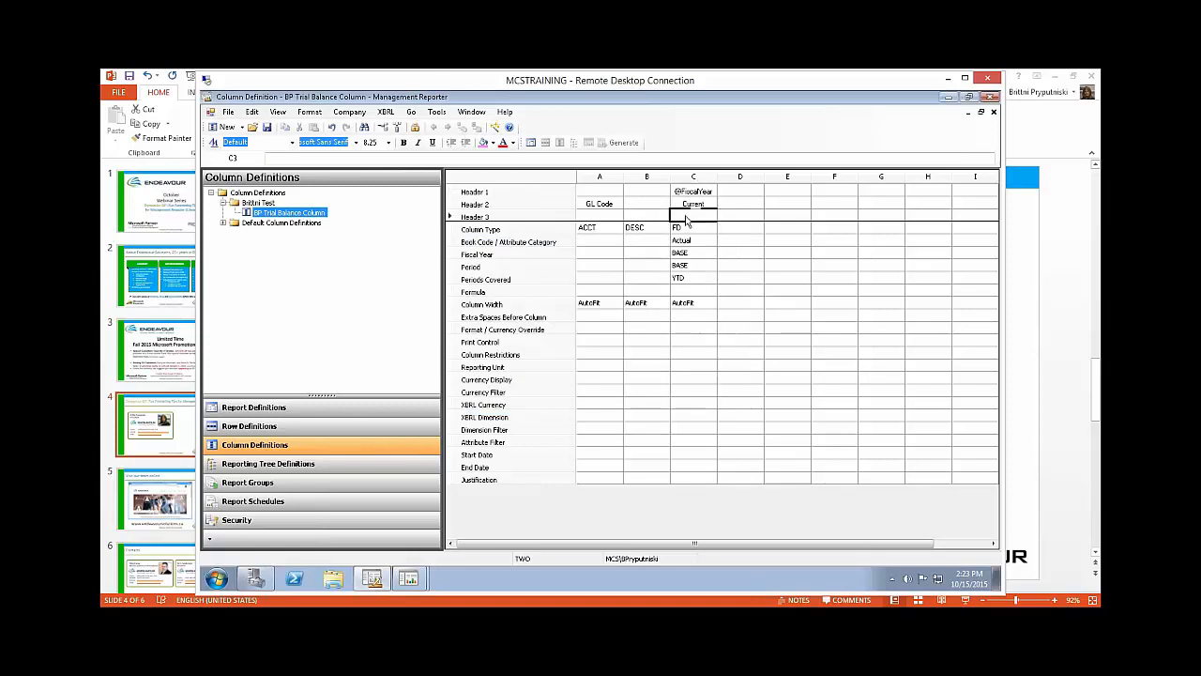
{"action": "left_click", "coordinate": [593, 218]}
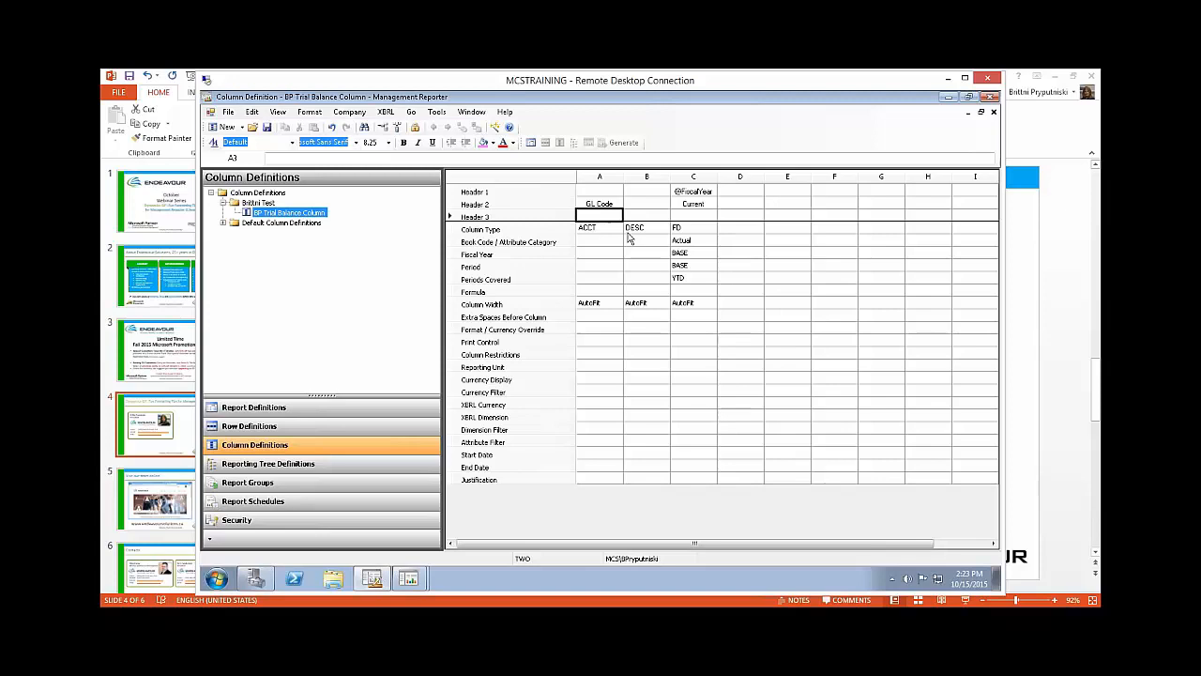
{"action": "type", "text": "GL Accoun"}
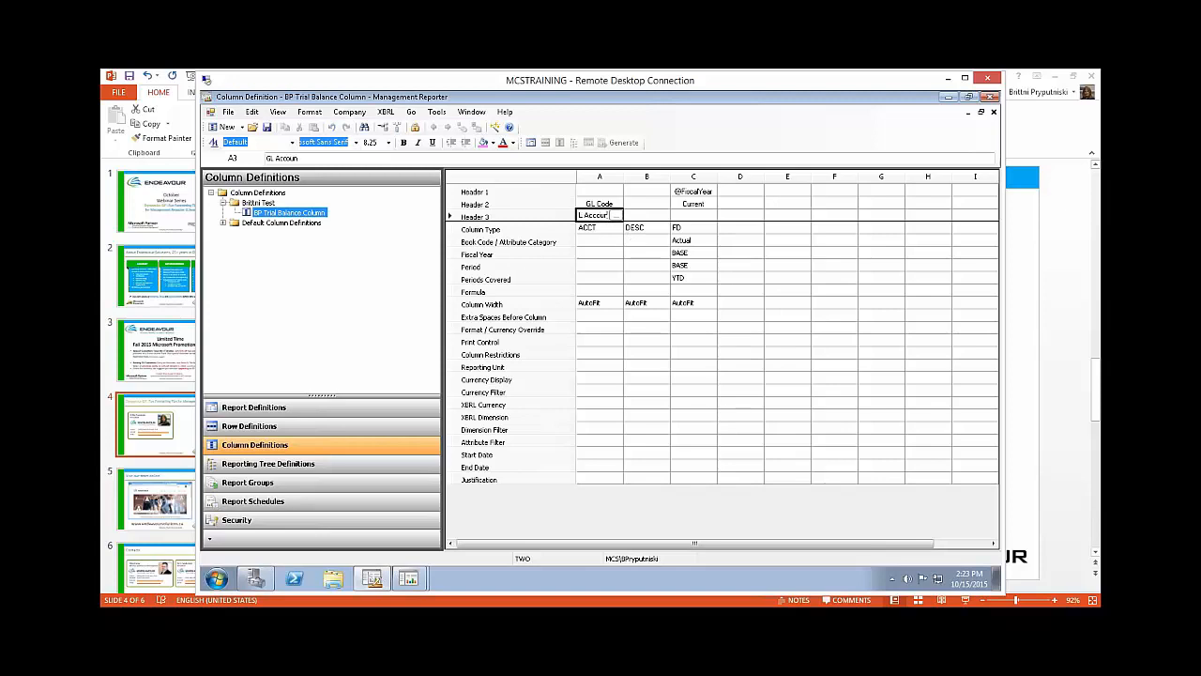
{"action": "type", "text": "ts"}
Step: Spread the GL Accounts header from column A to column B and confirm the column header settings
{"action": "left_click", "coordinate": [617, 216]}
{"action": "left_click", "coordinate": [577, 360]}
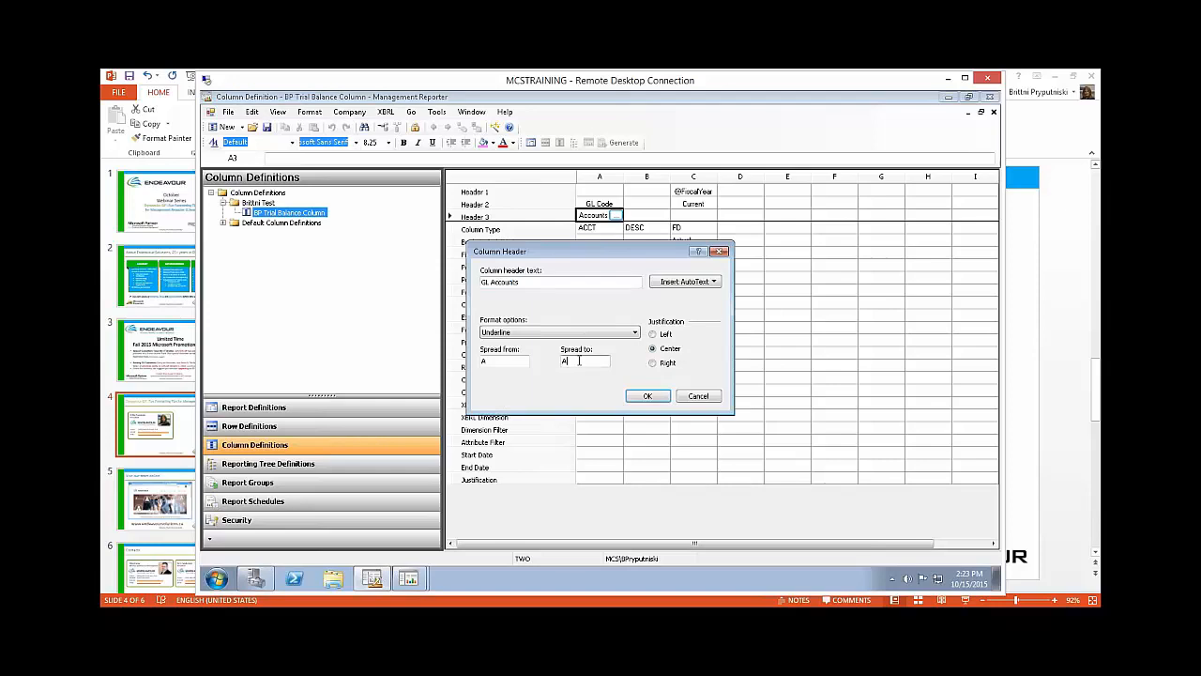
{"action": "key", "text": "BackSpace"}
{"action": "type", "text": "B"}
{"action": "left_click", "coordinate": [643, 395]}
{"action": "left_click", "coordinate": [654, 391]}
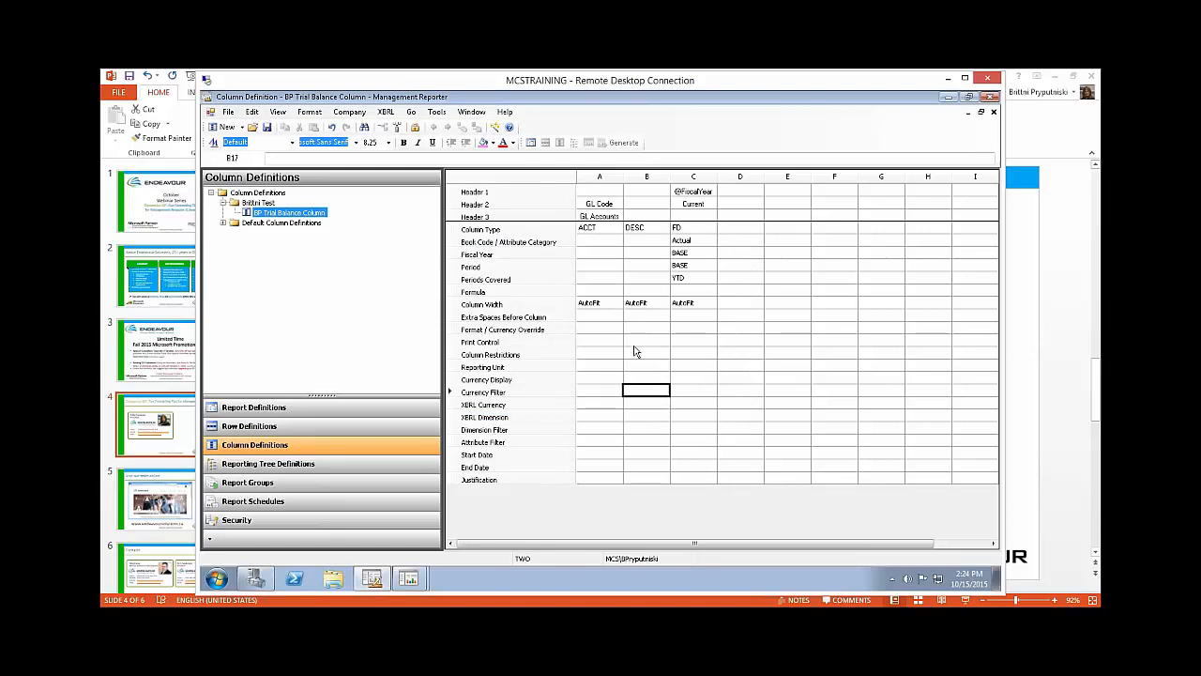
{"action": "left_click", "coordinate": [635, 342]}
{"action": "left_click", "coordinate": [611, 205]}
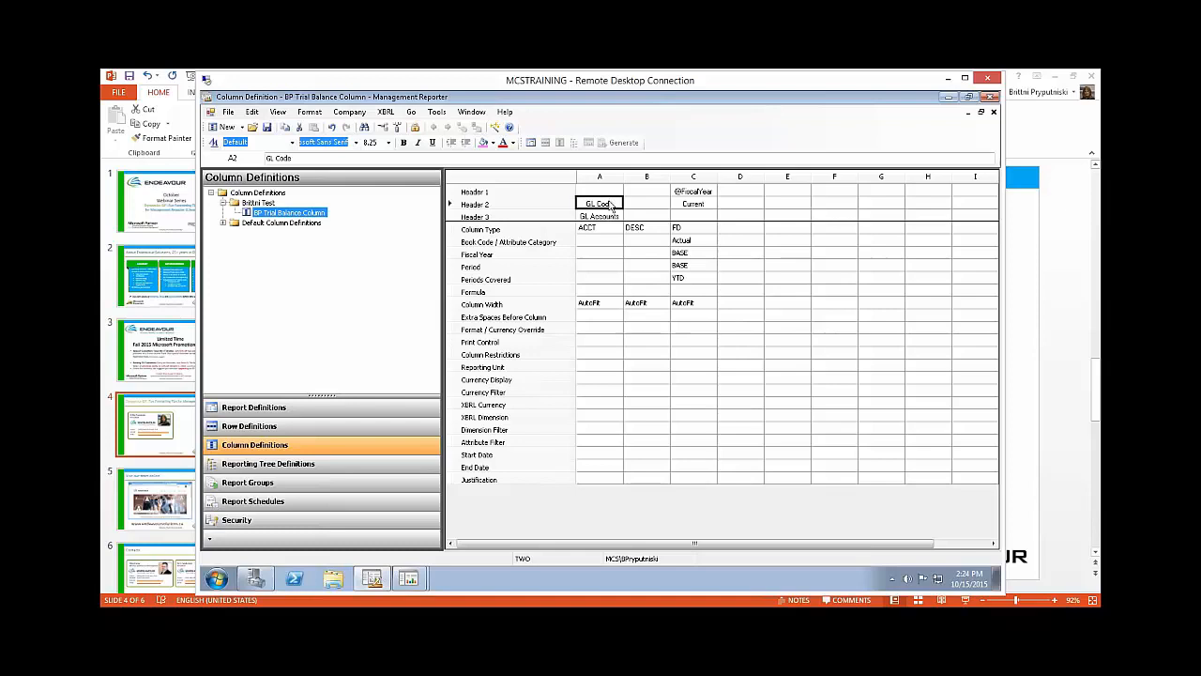
{"action": "left_click_drag", "start_coordinate": [611, 205], "coordinate": [609, 220]}
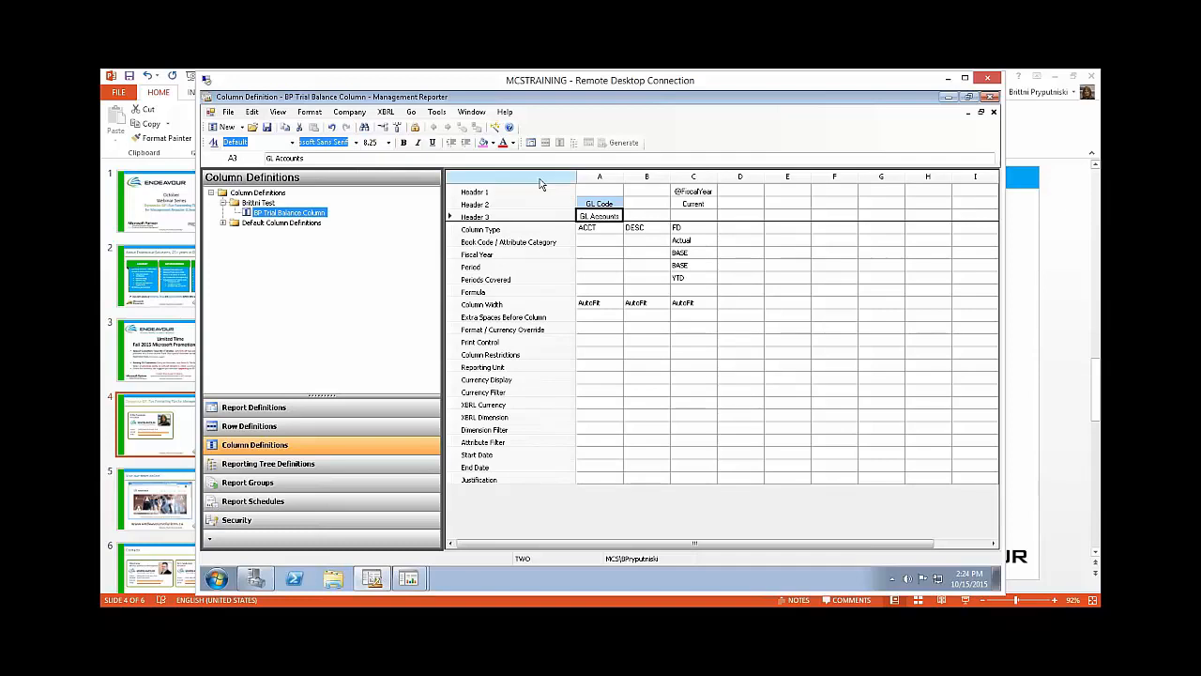
{"action": "left_click", "coordinate": [599, 253]}
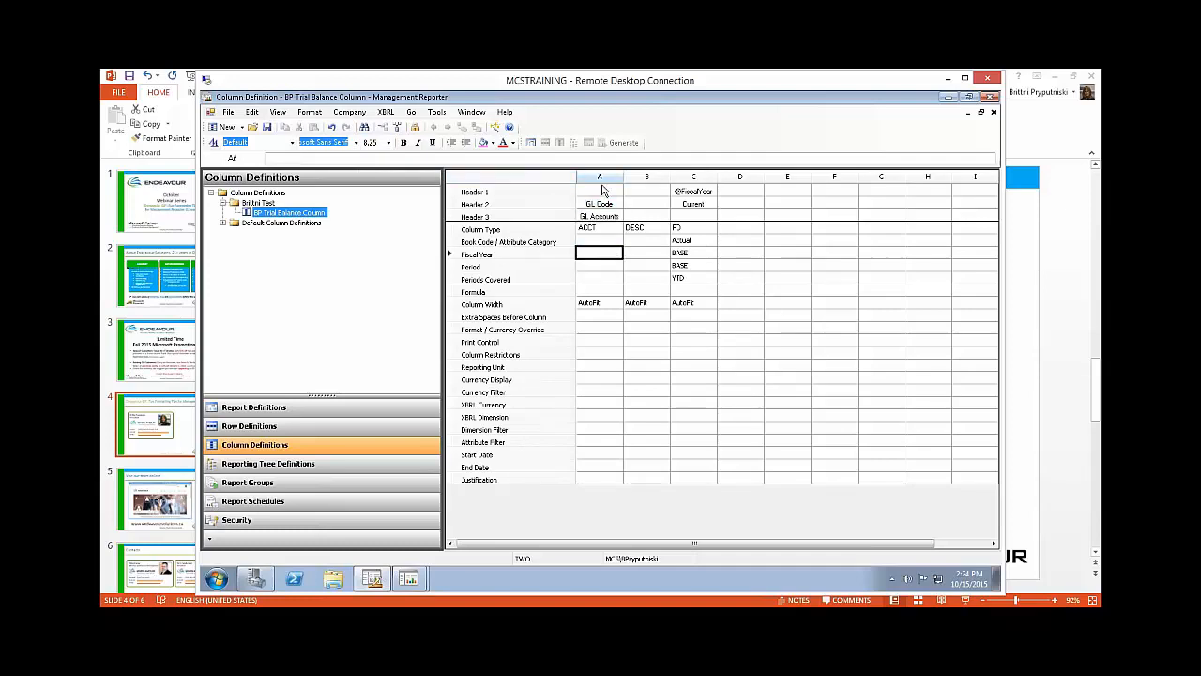
{"action": "left_click", "coordinate": [600, 203]}
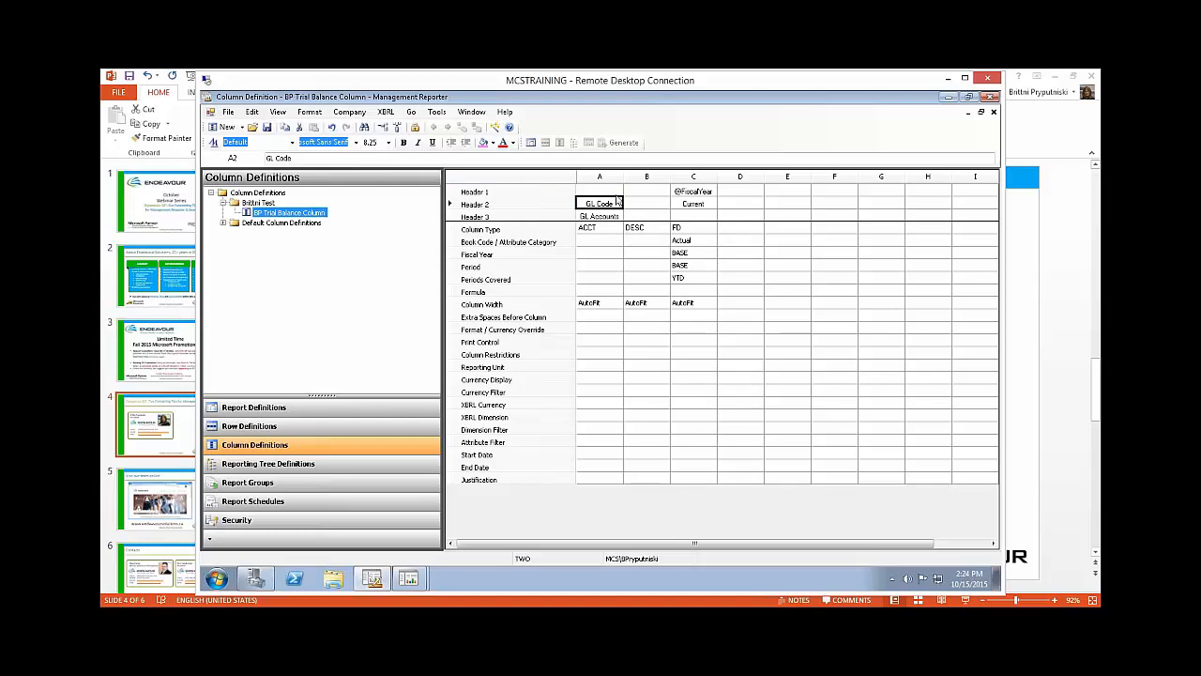
Step: Shade the FD column type cell of column C with the bright cyan basic color
{"action": "left_click", "coordinate": [694, 229]}
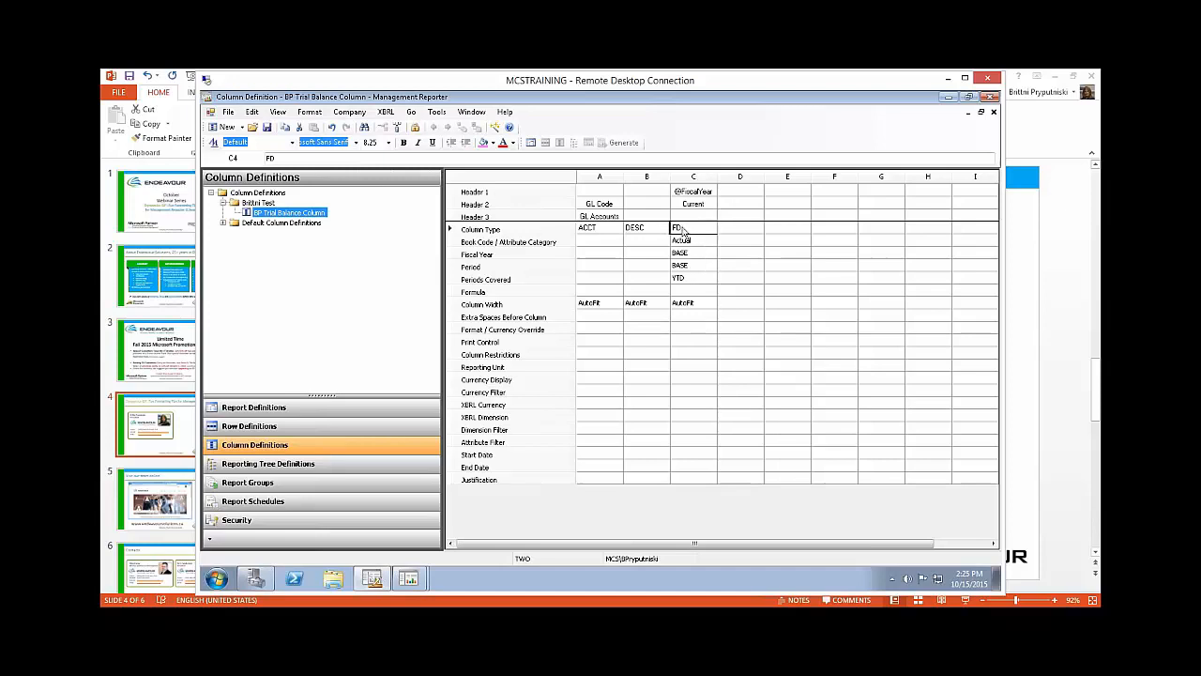
{"action": "left_click", "coordinate": [493, 143]}
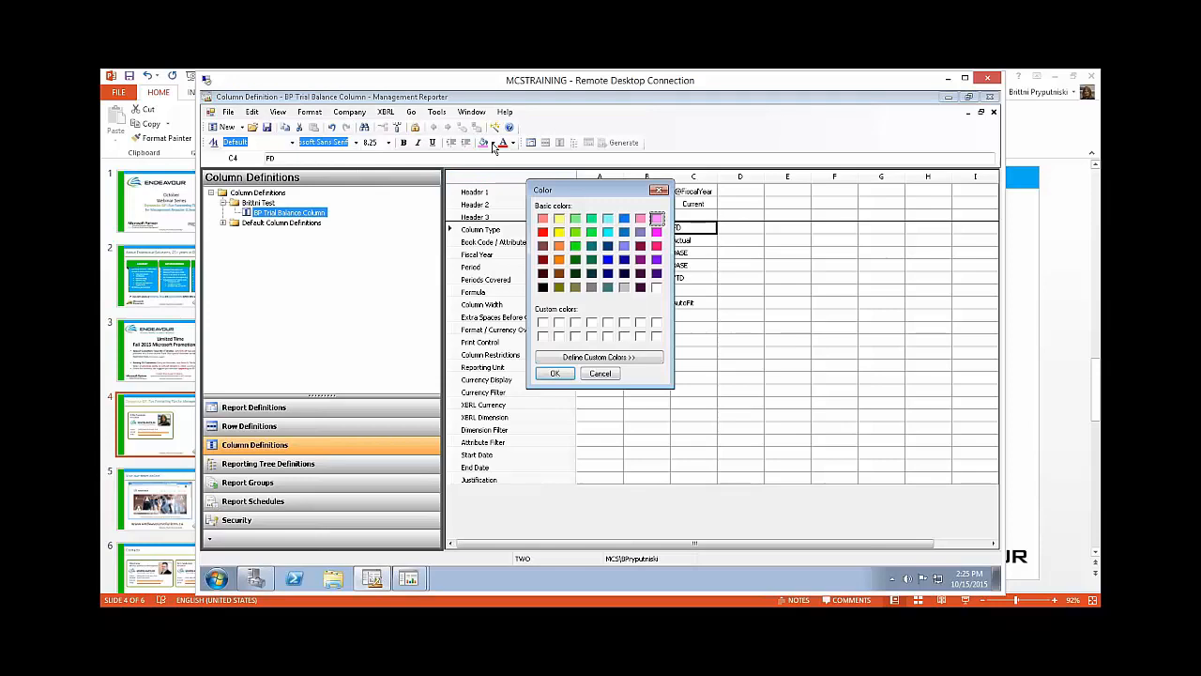
{"action": "left_click", "coordinate": [609, 234]}
{"action": "left_click", "coordinate": [554, 373]}
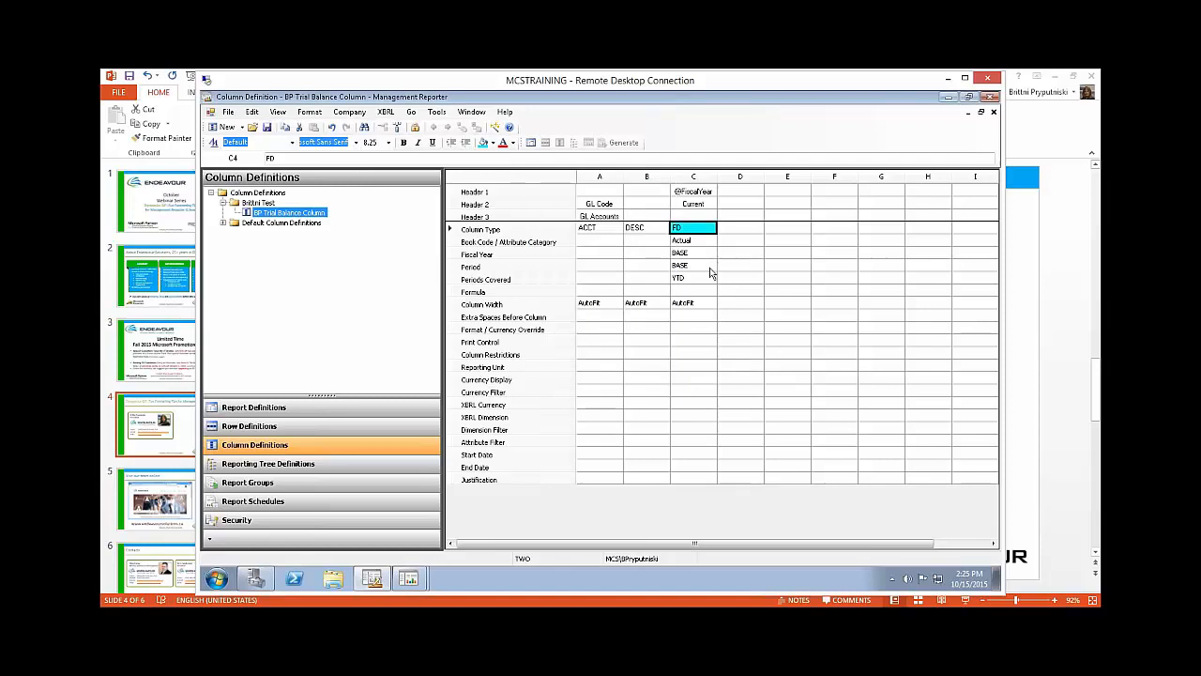
{"action": "left_click", "coordinate": [746, 252]}
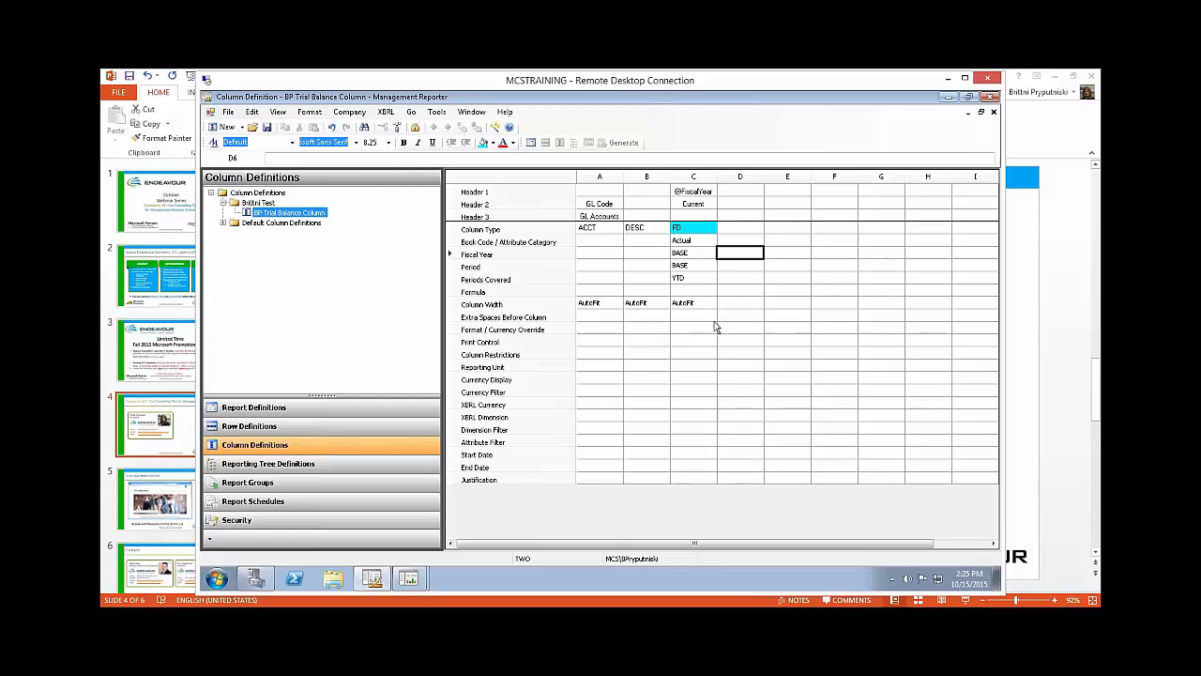
Step: Examine the print control options and the conditional print options available for column C
{"action": "left_click", "coordinate": [695, 343]}
{"action": "double_click", "coordinate": [697, 344]}
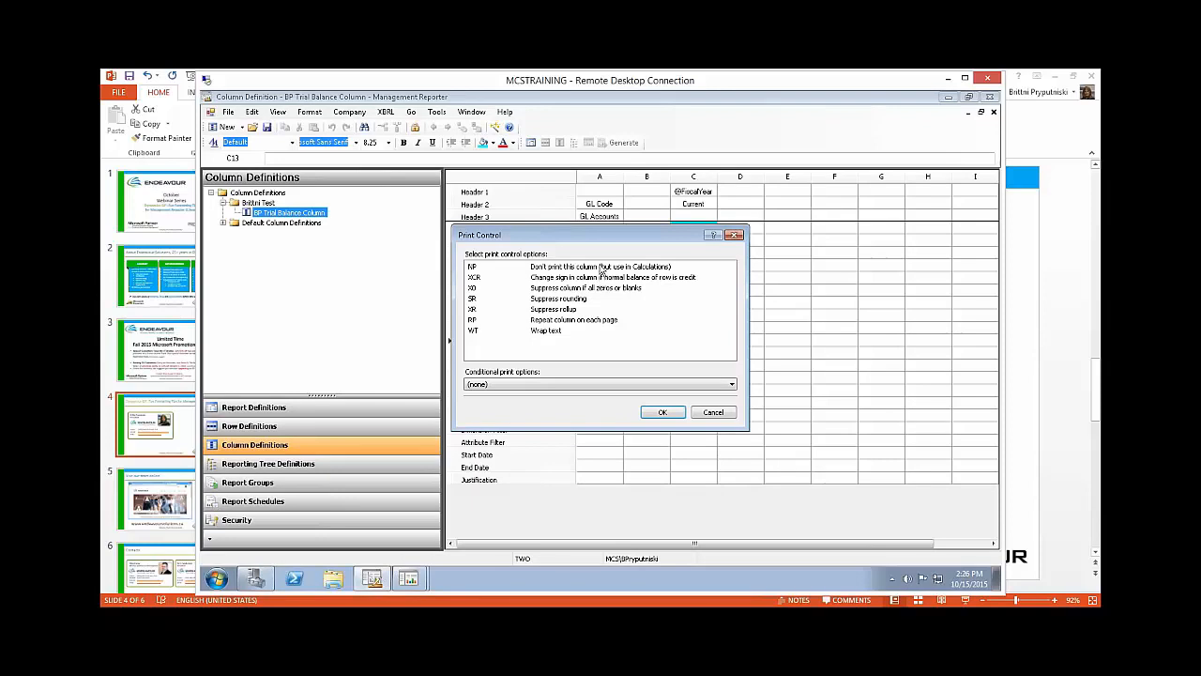
{"action": "left_click", "coordinate": [561, 385]}
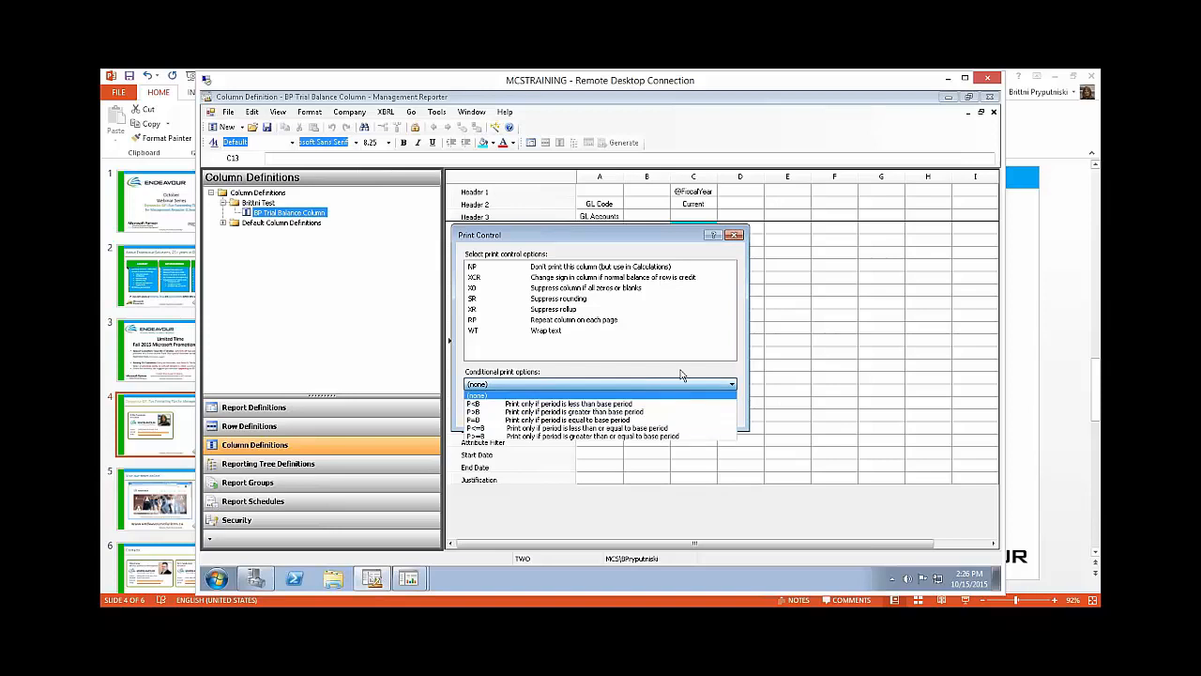
{"action": "left_click", "coordinate": [681, 376]}
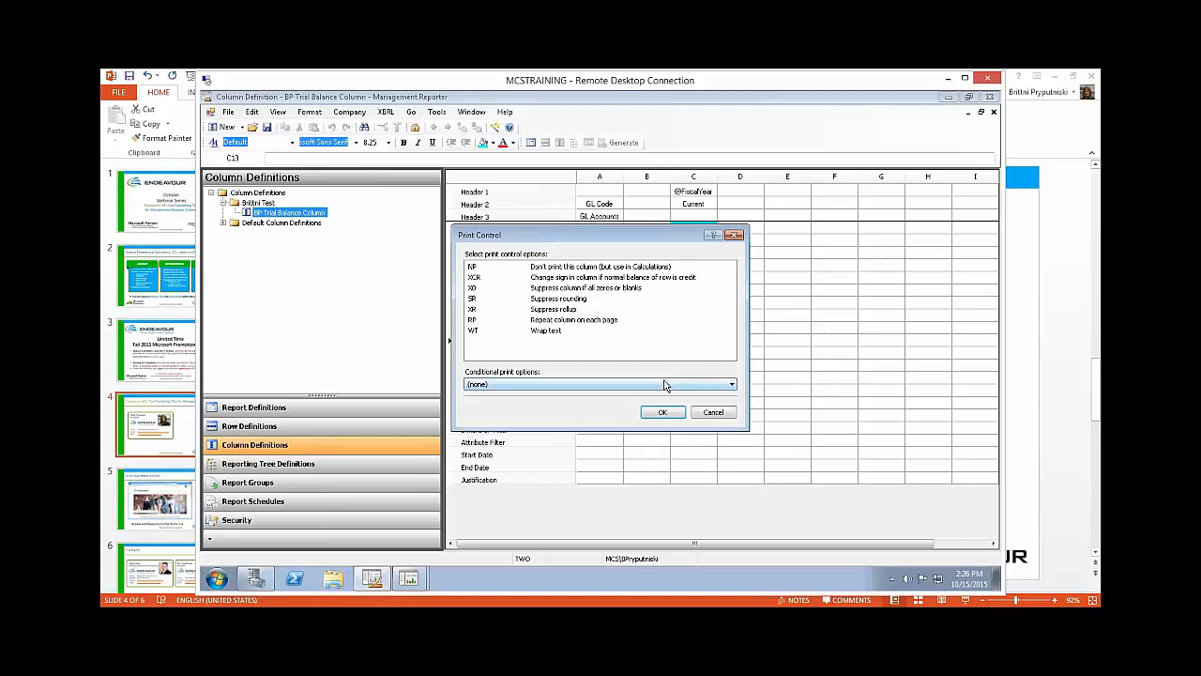
{"action": "left_click", "coordinate": [664, 384]}
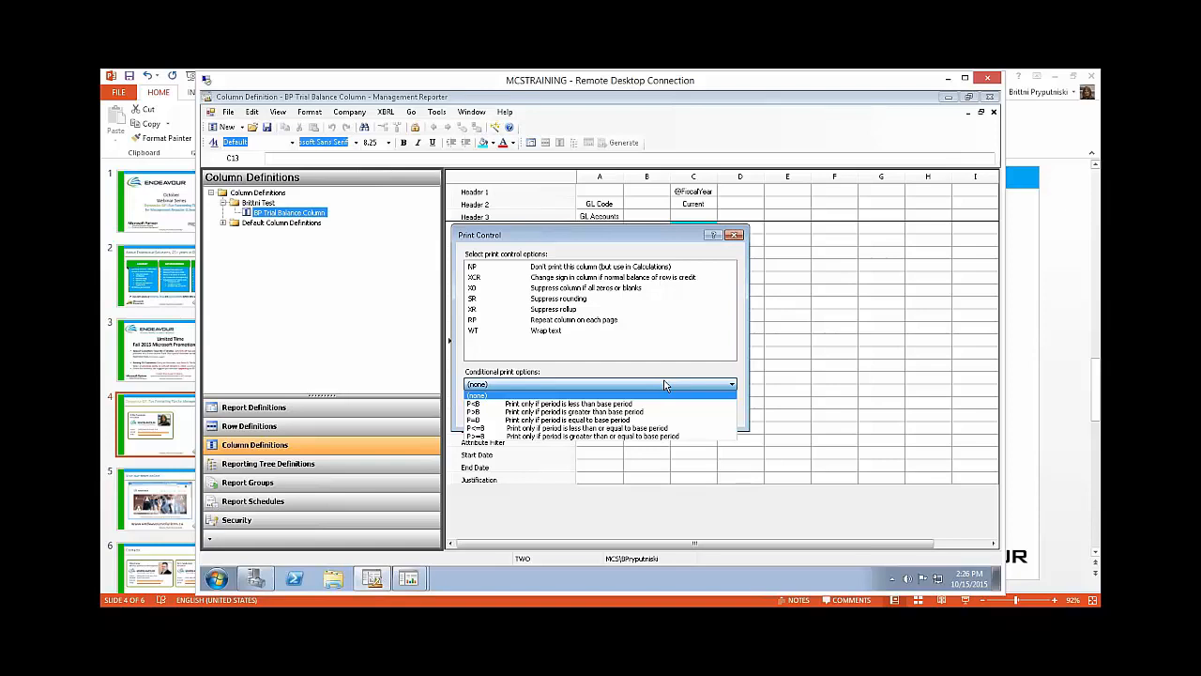
{"action": "left_click", "coordinate": [651, 380]}
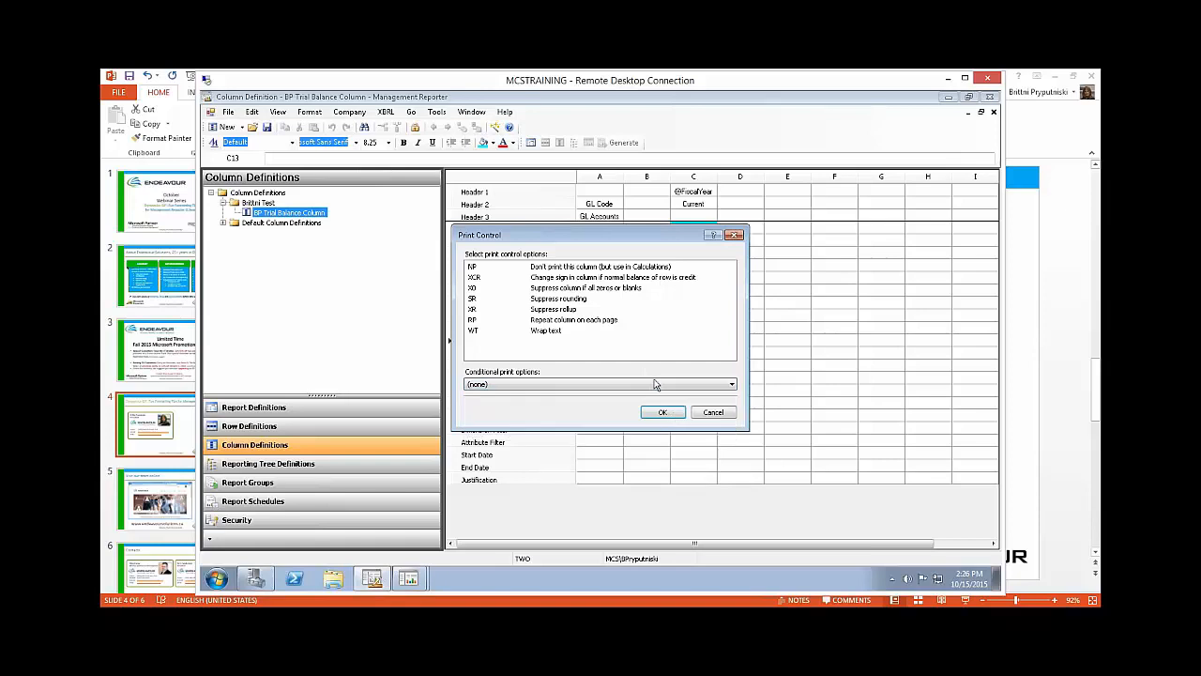
{"action": "left_click", "coordinate": [663, 412]}
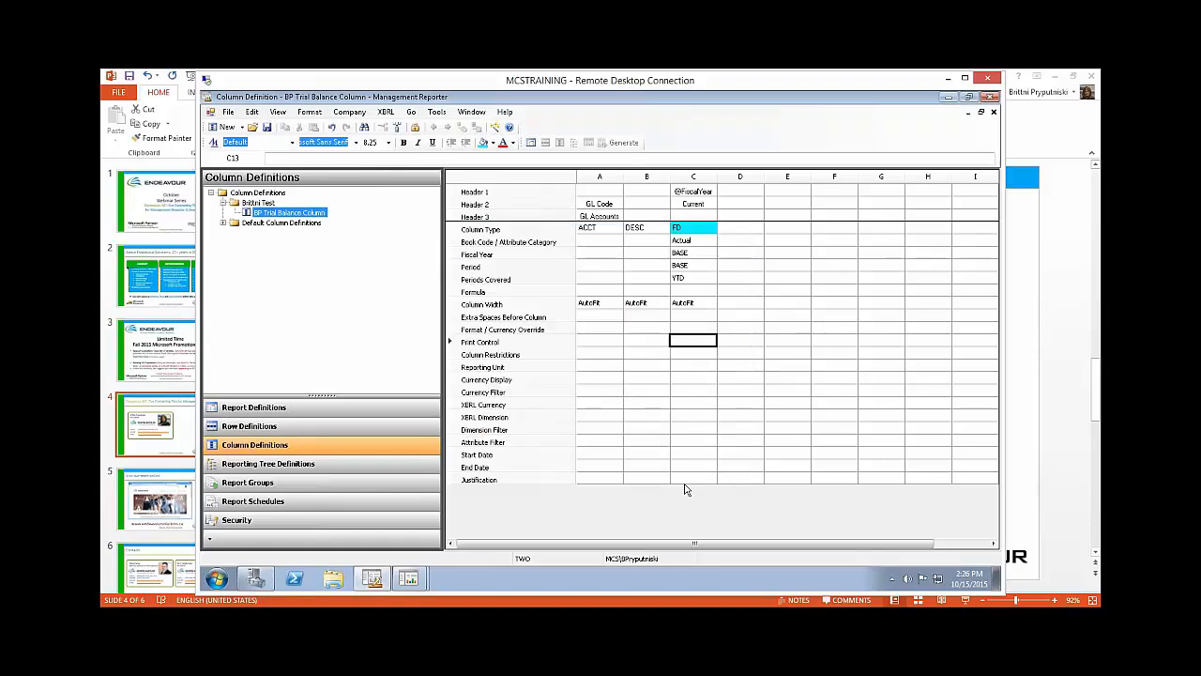
Step: Set the justification of column C to Center
{"action": "left_click", "coordinate": [686, 481]}
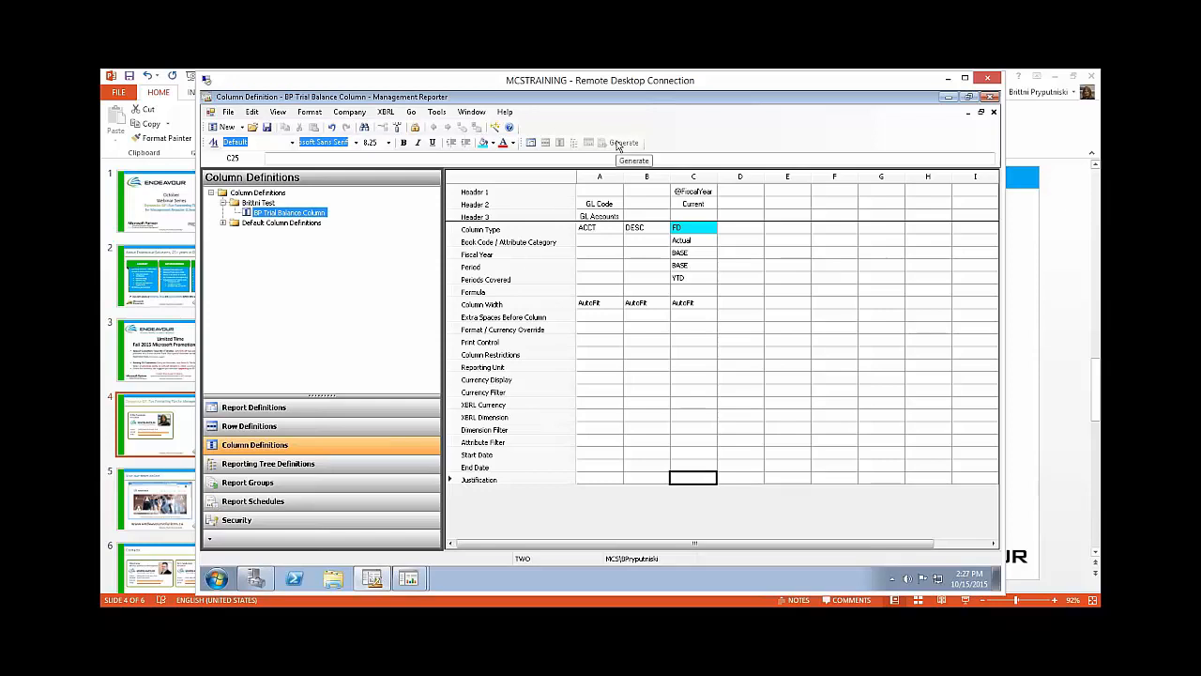
{"action": "left_click", "coordinate": [695, 483]}
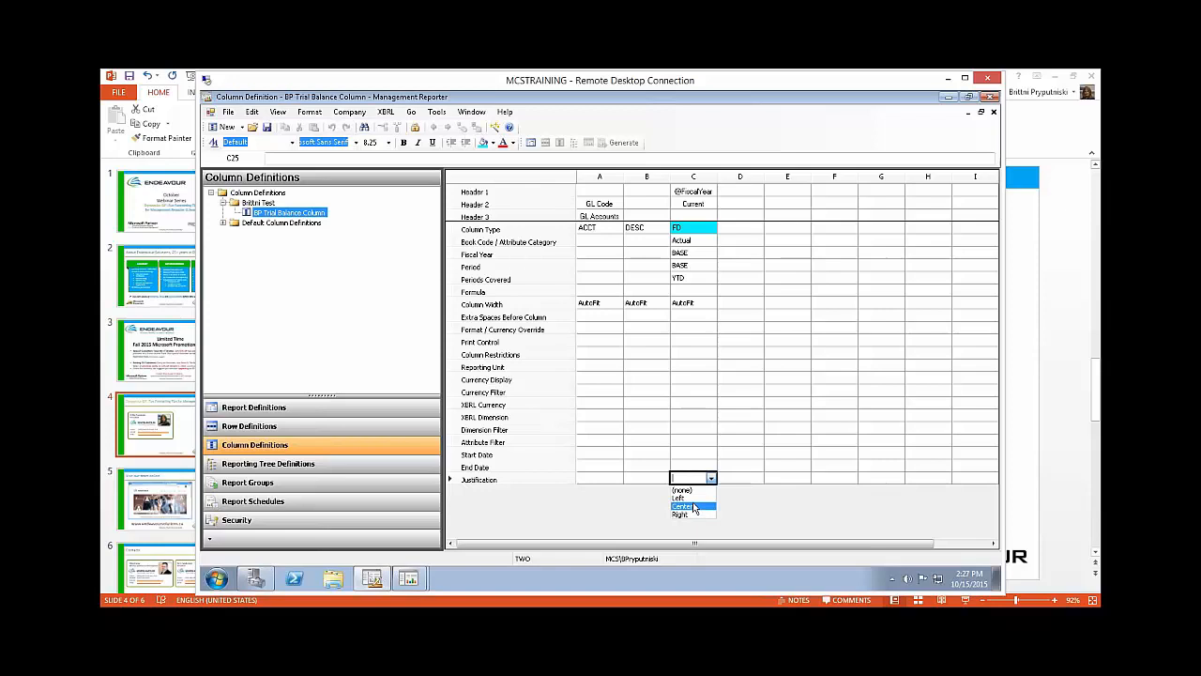
{"action": "left_click", "coordinate": [692, 509]}
{"action": "left_click", "coordinate": [697, 455]}
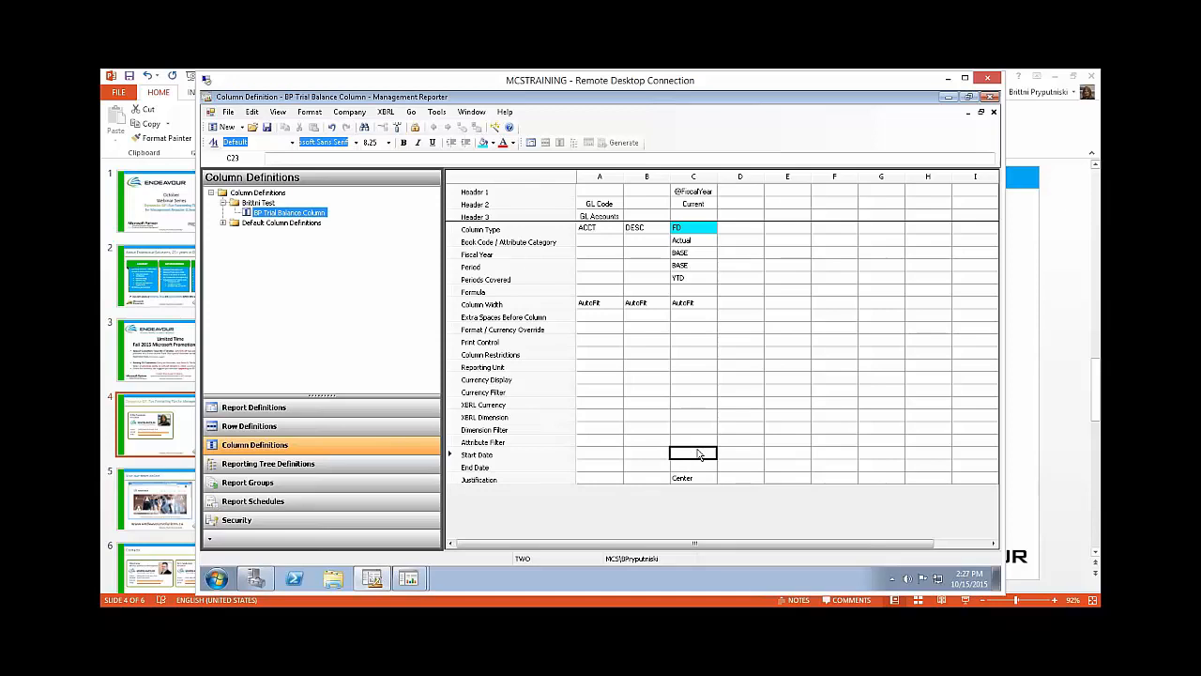
Step: Apply a Currency format override to column C, showing the selected currency symbol, two decimal places and negative numbers in parentheses
{"action": "left_click", "coordinate": [687, 330]}
{"action": "double_click", "coordinate": [690, 330]}
{"action": "left_click_drag", "start_coordinate": [675, 217], "coordinate": [929, 230]}
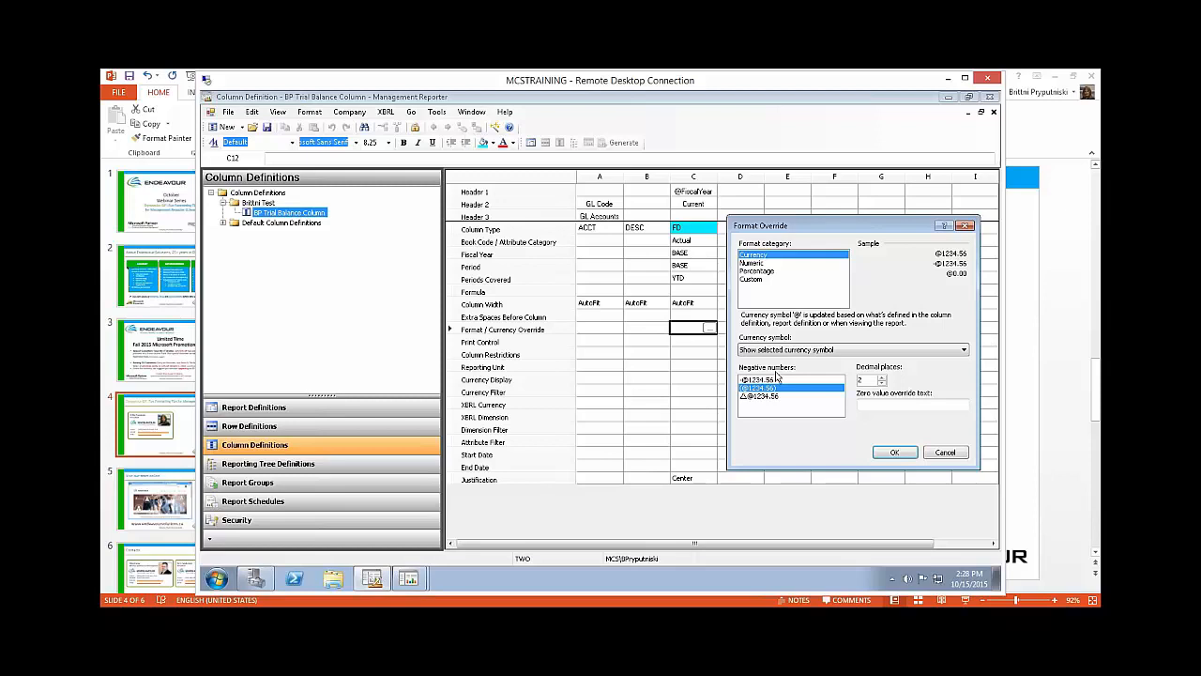
{"action": "left_click", "coordinate": [768, 271]}
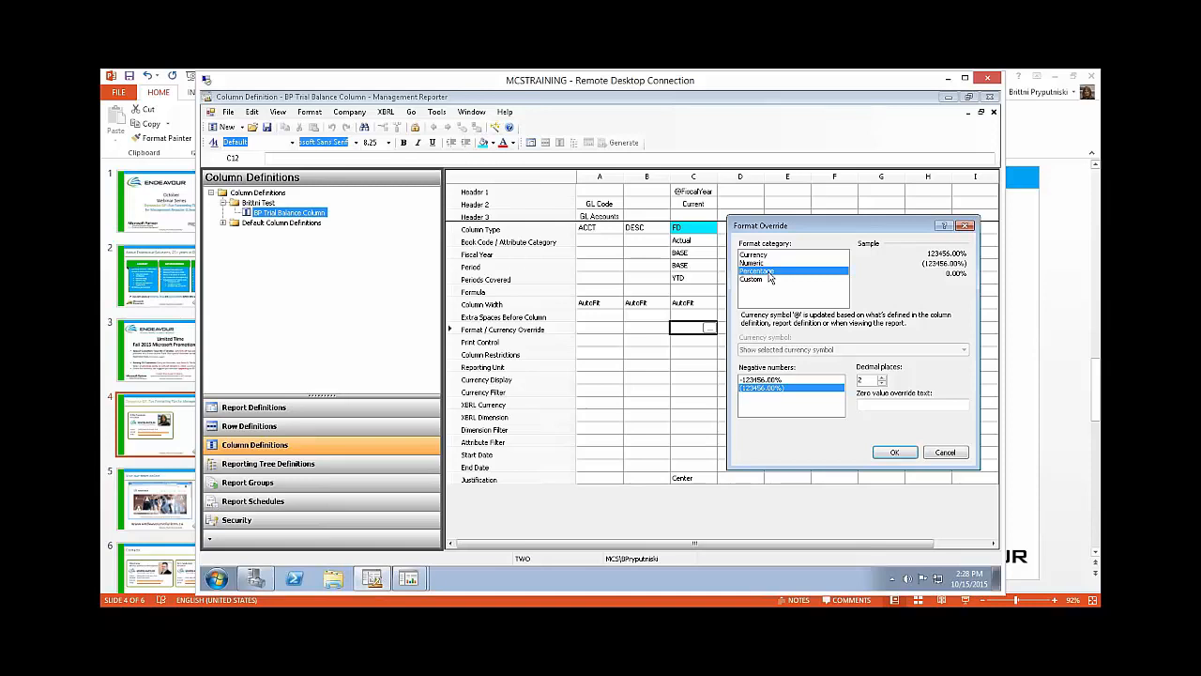
{"action": "left_click", "coordinate": [769, 279]}
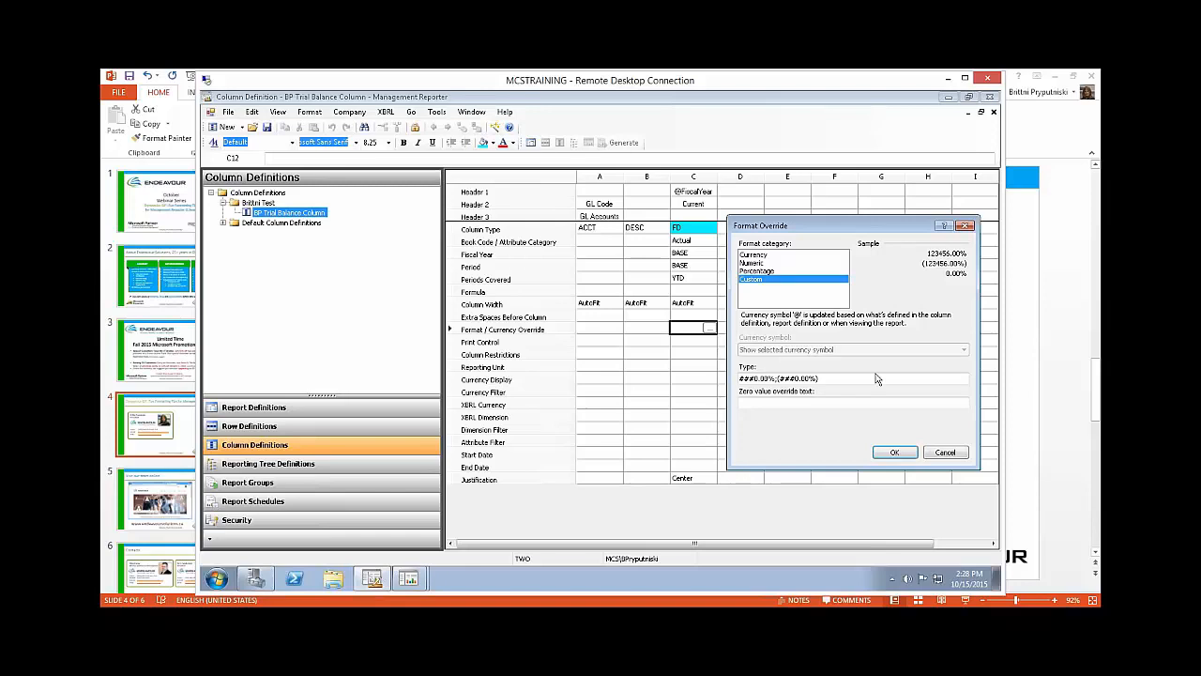
{"action": "left_click", "coordinate": [754, 256]}
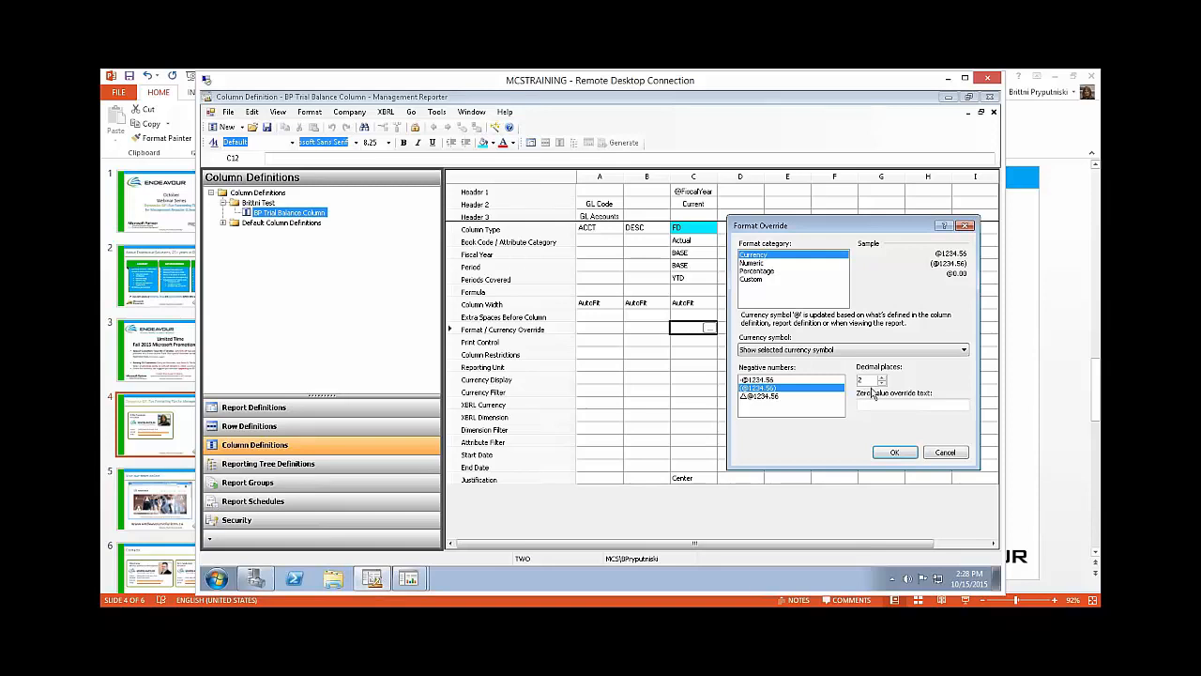
{"action": "left_click", "coordinate": [895, 453]}
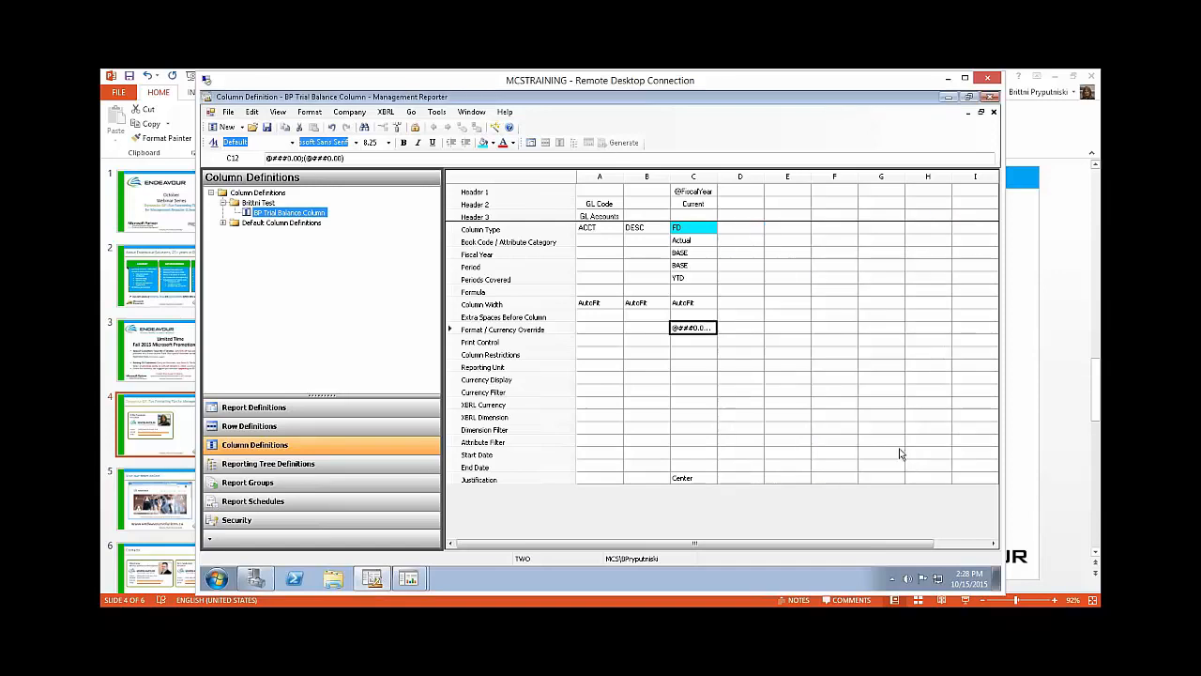
{"action": "left_click", "coordinate": [692, 355]}
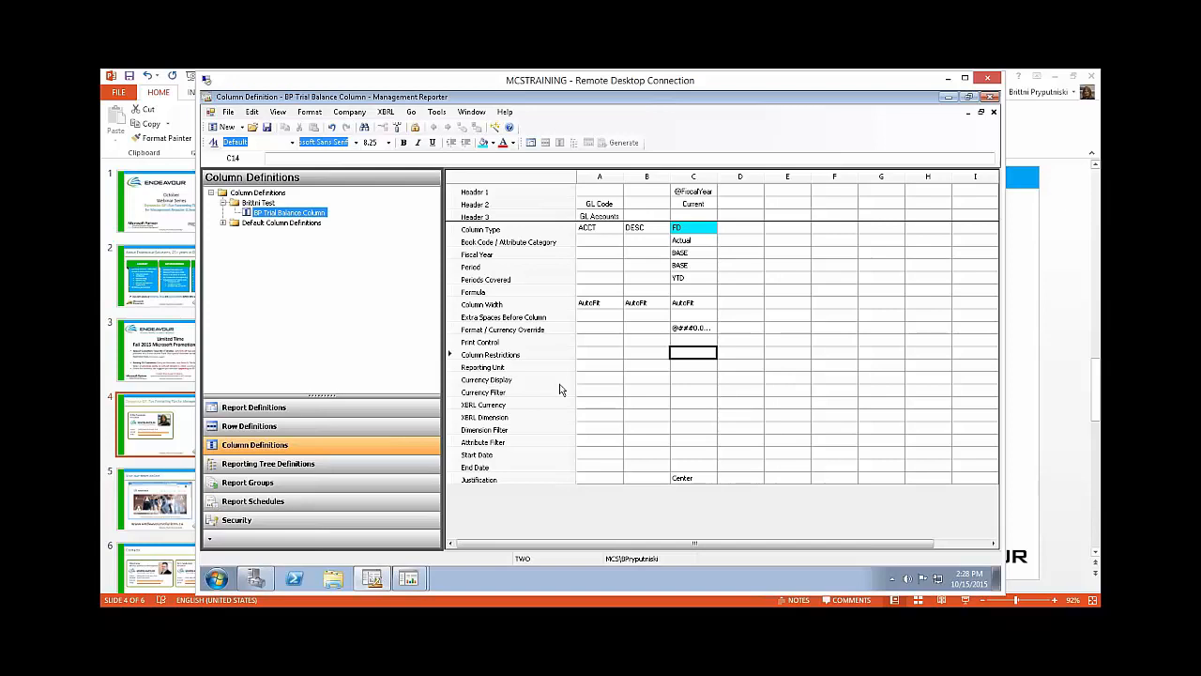
Step: Save and close the BP Trial Balance Column definition, and generate the BP Trial Balance report
{"action": "left_click", "coordinate": [266, 128]}
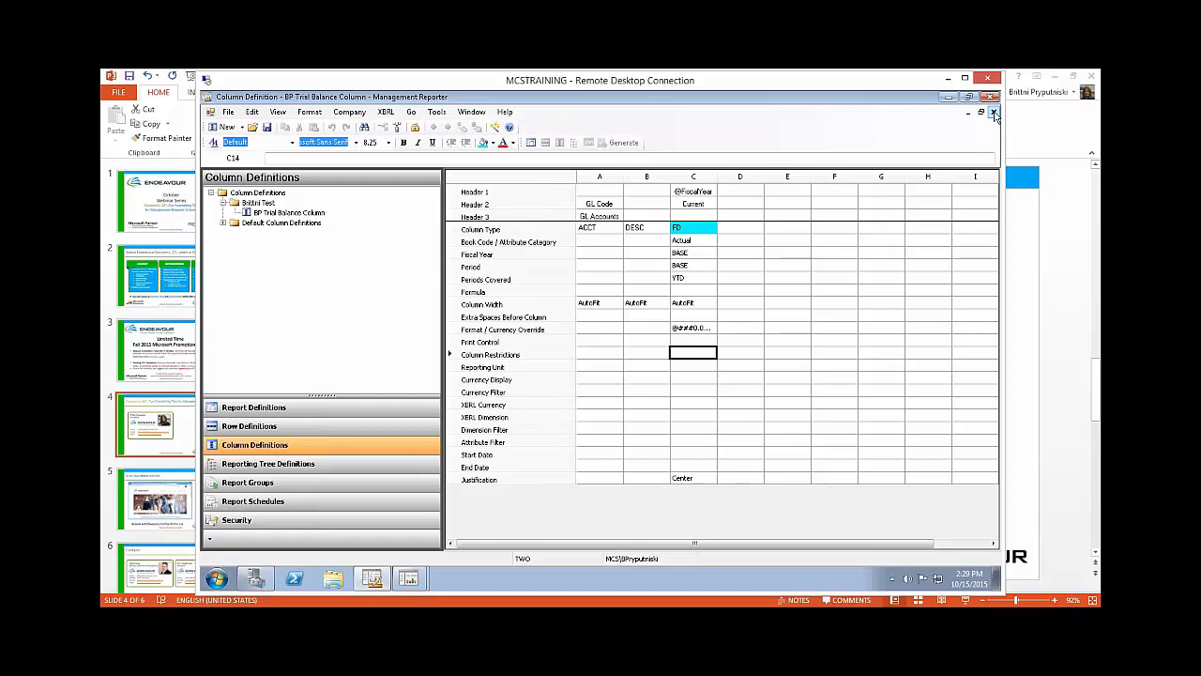
{"action": "left_click", "coordinate": [994, 114]}
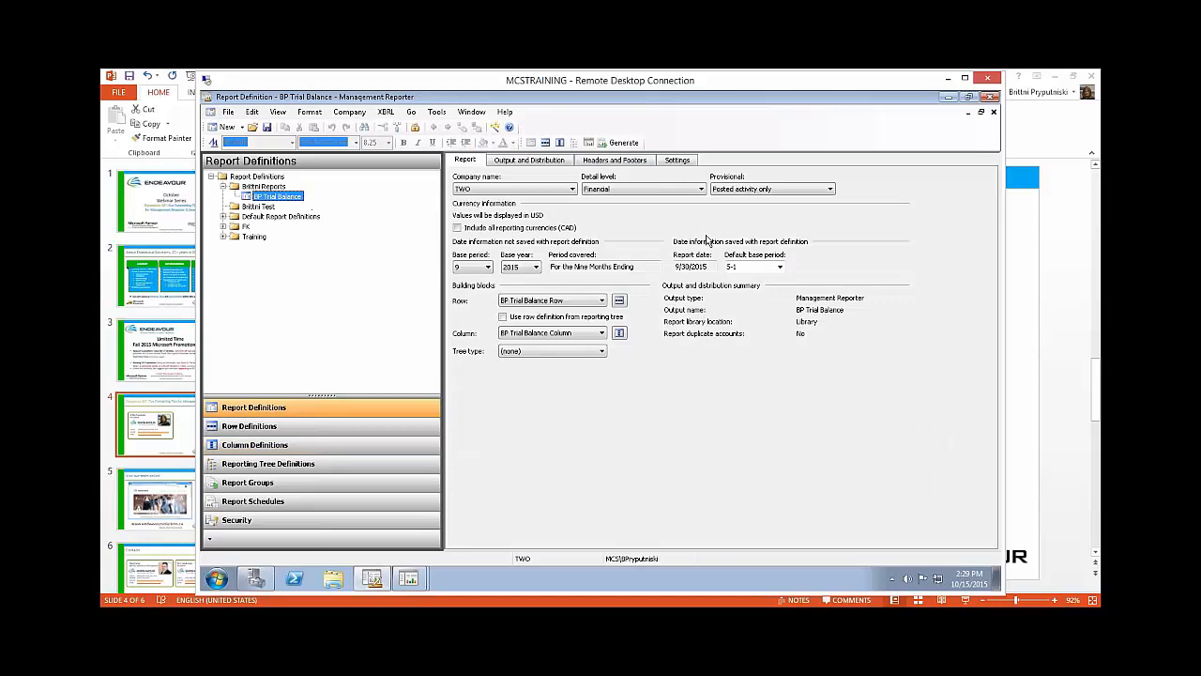
{"action": "left_click", "coordinate": [623, 143]}
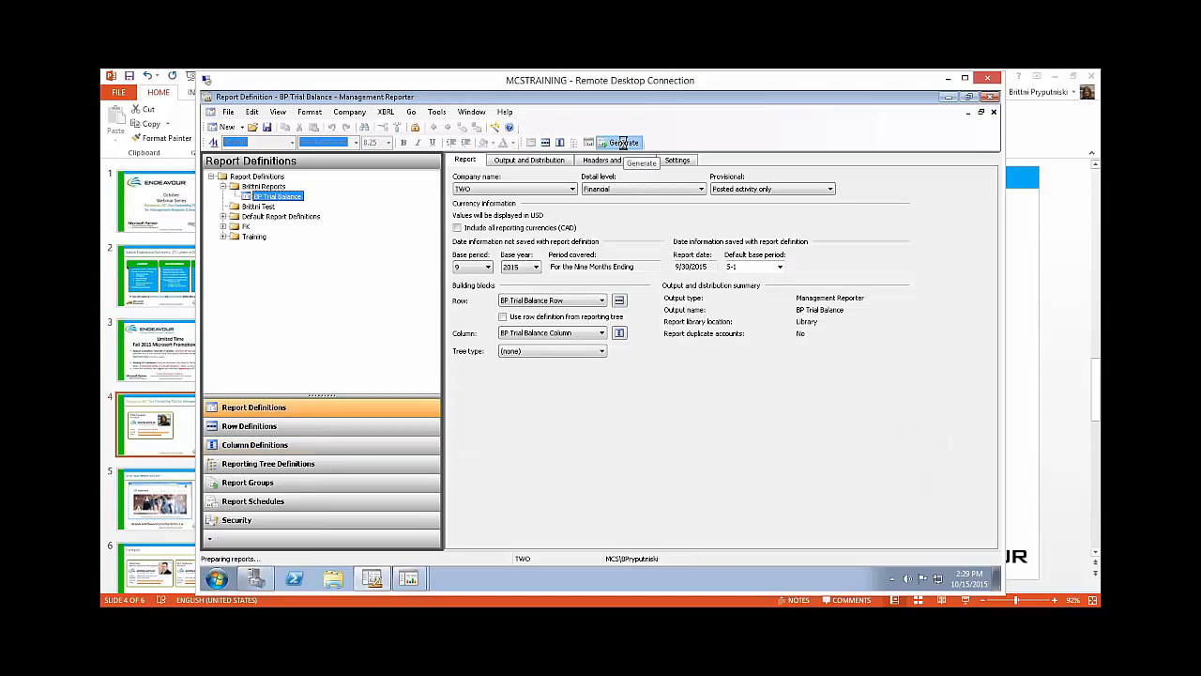
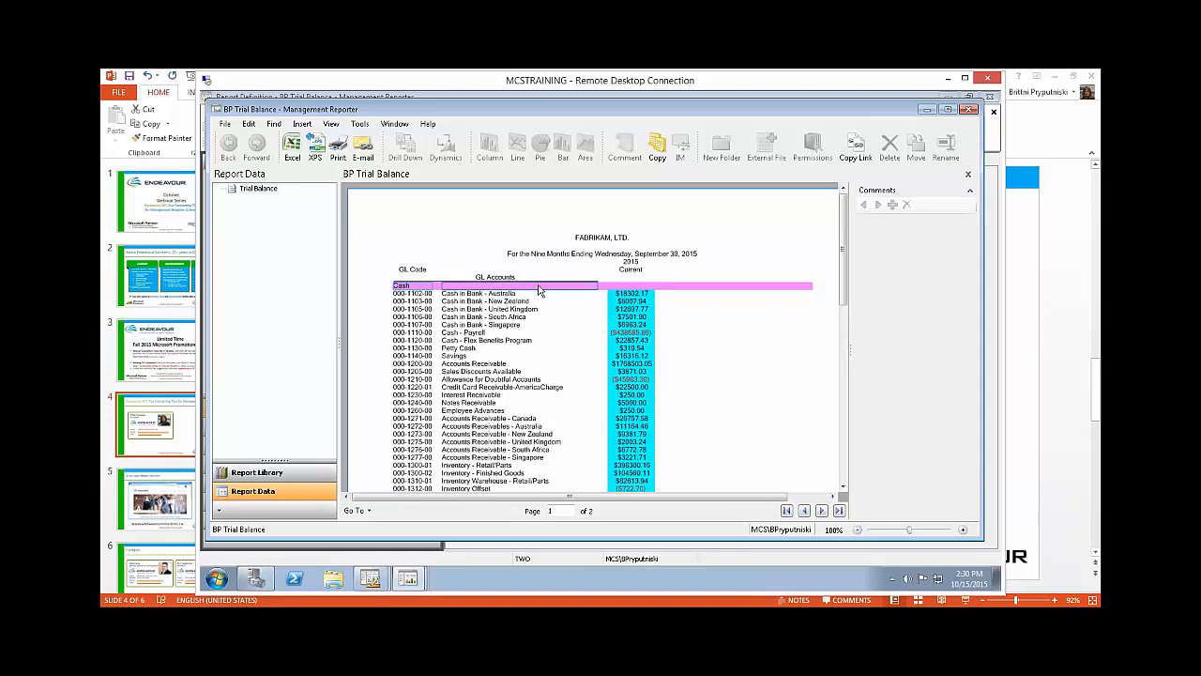
Step: Close the generated report and the queue status, and open the image library for the report's first header section
{"action": "mouse_move", "coordinate": [846, 295]}
{"action": "left_mouse_down"}
{"action": "mouse_move", "coordinate": [839, 402]}
{"action": "mouse_move", "coordinate": [842, 289]}
{"action": "left_mouse_up"}
{"action": "left_click", "coordinate": [972, 111]}
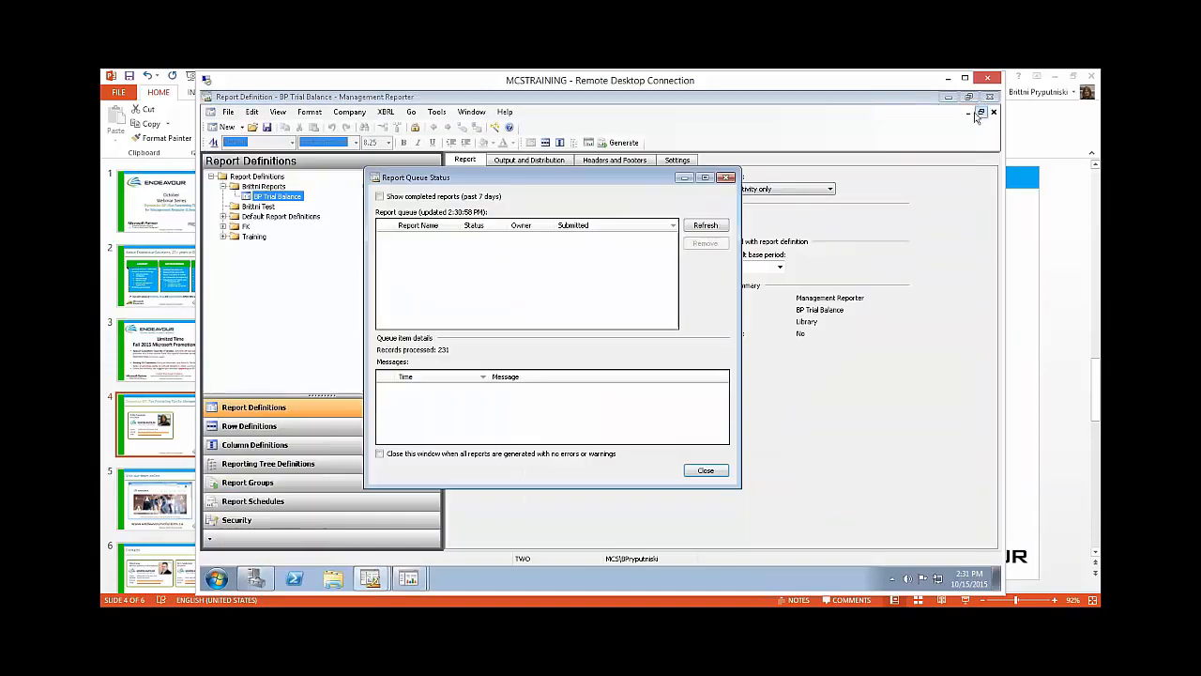
{"action": "left_click", "coordinate": [728, 178]}
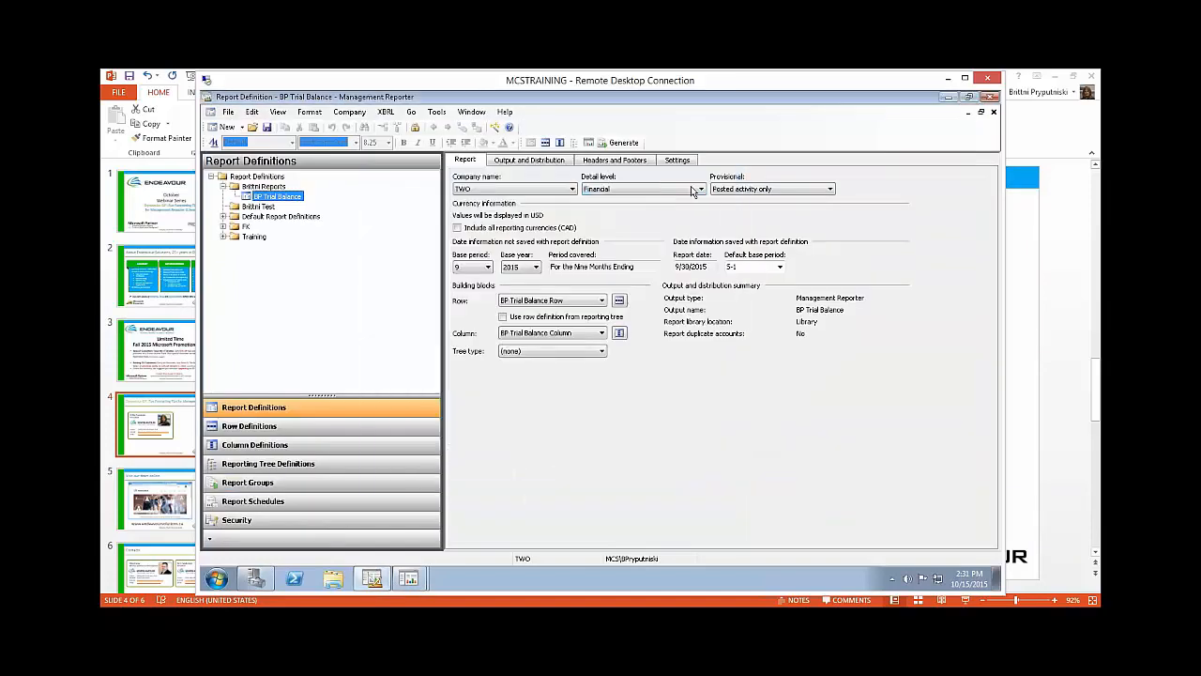
{"action": "left_click", "coordinate": [619, 161]}
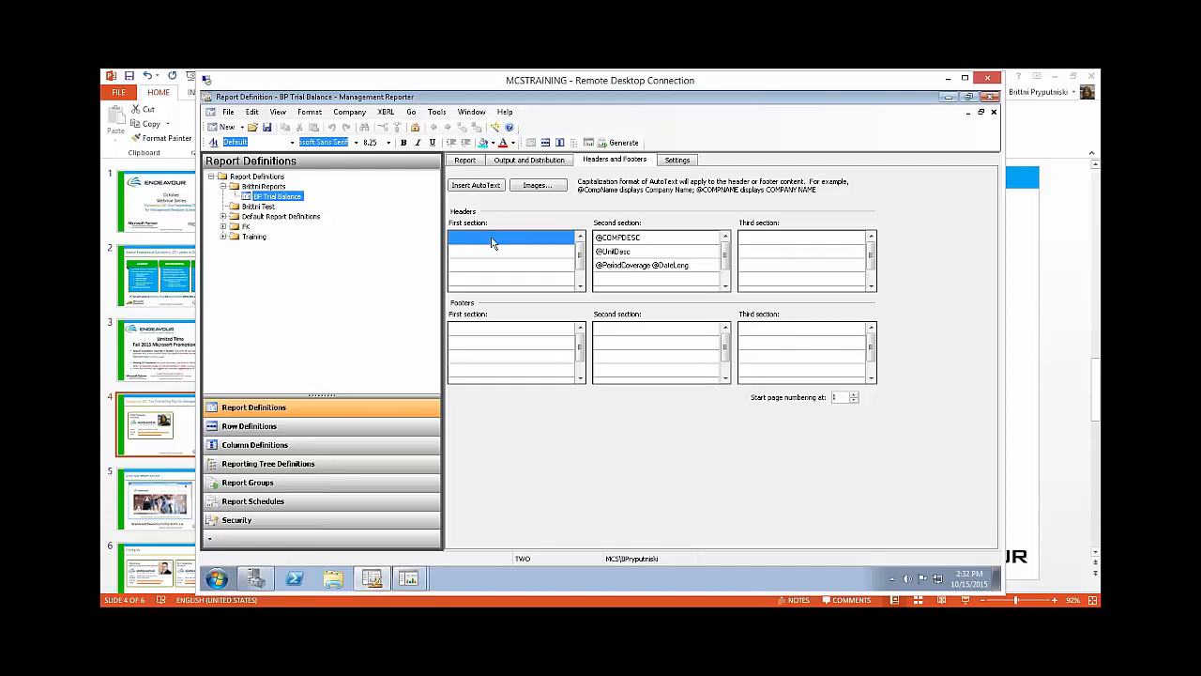
{"action": "left_click", "coordinate": [534, 188]}
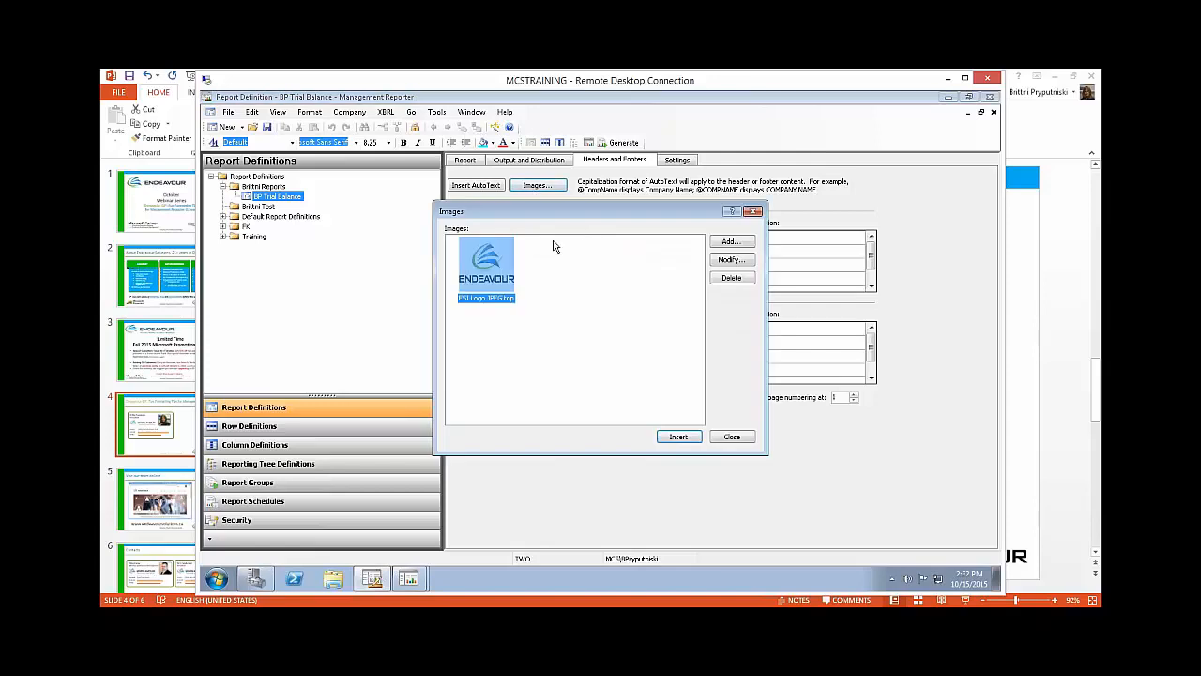
Step: Try to delete the ESI Logo JPEG top image from the image library
{"action": "left_click_drag", "start_coordinate": [621, 223], "coordinate": [652, 235]}
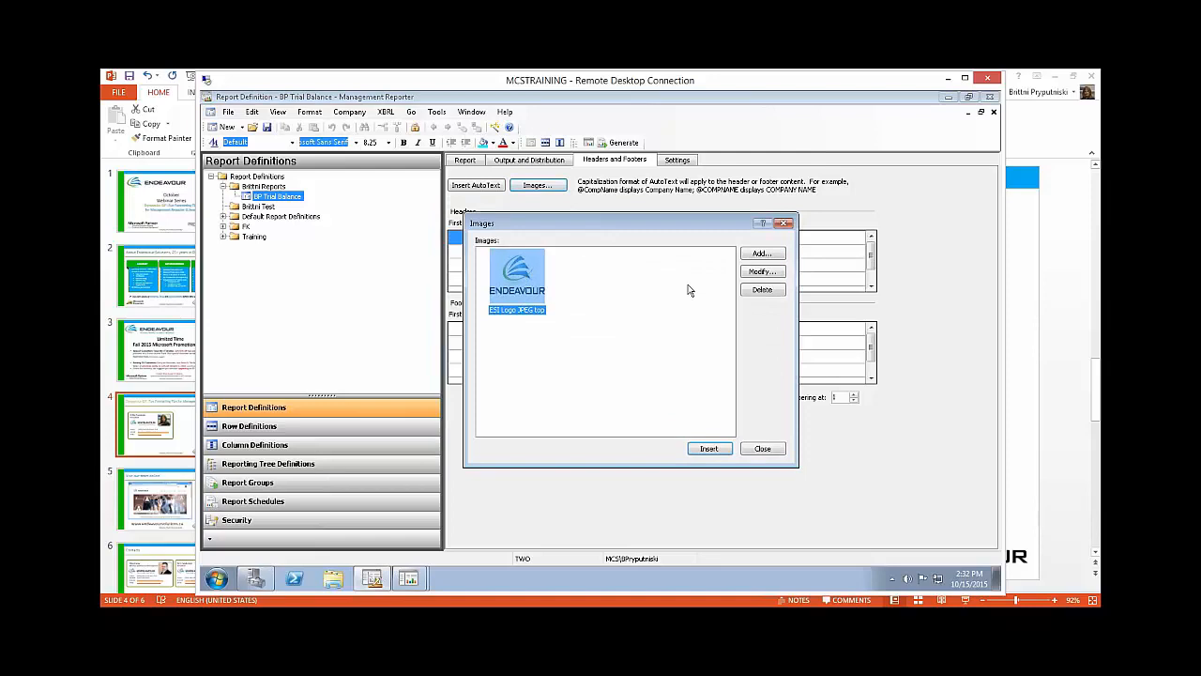
{"action": "left_click", "coordinate": [763, 291]}
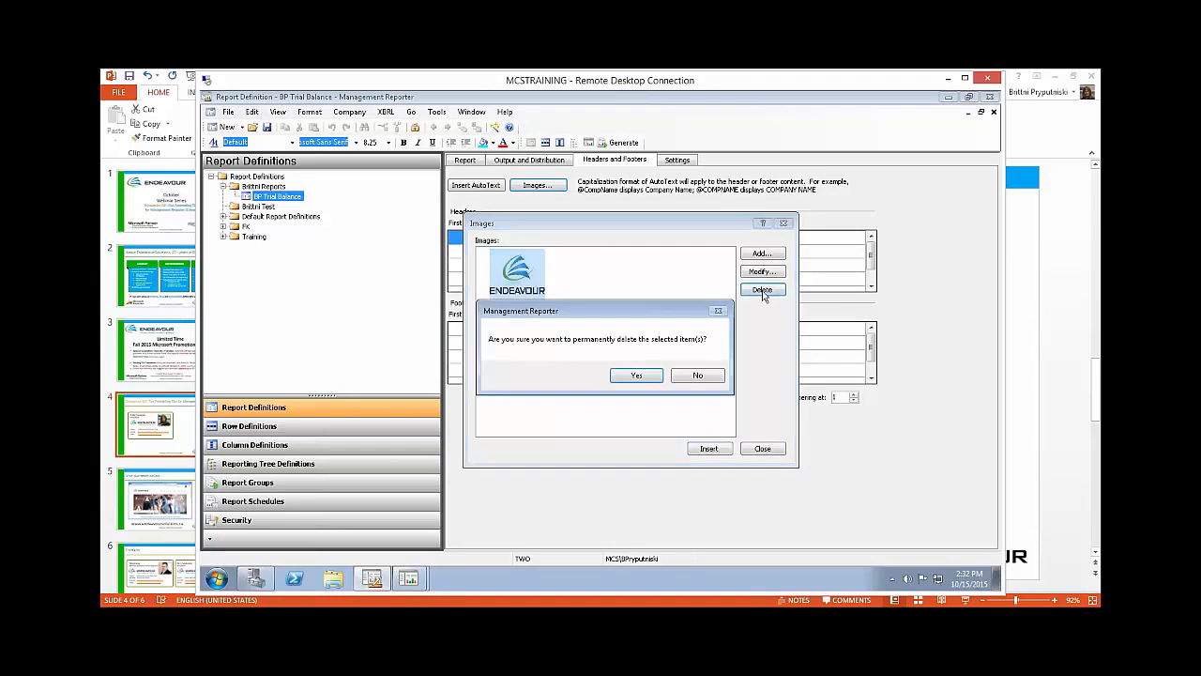
{"action": "left_click", "coordinate": [638, 375]}
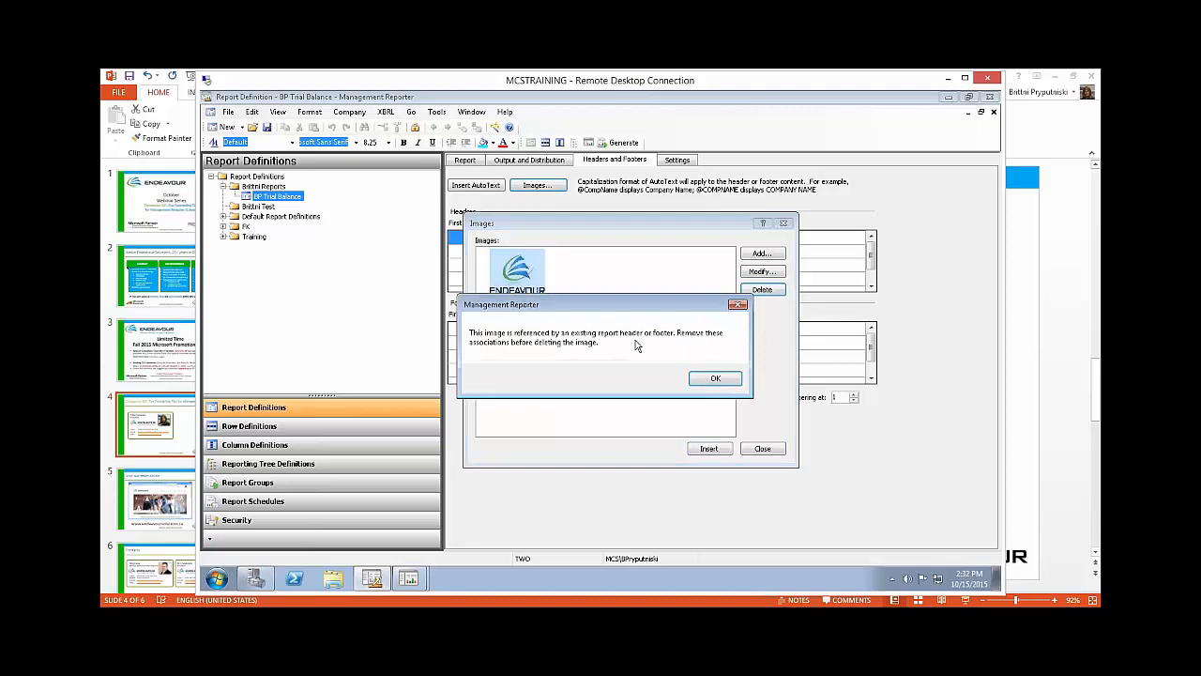
{"action": "left_click", "coordinate": [712, 378]}
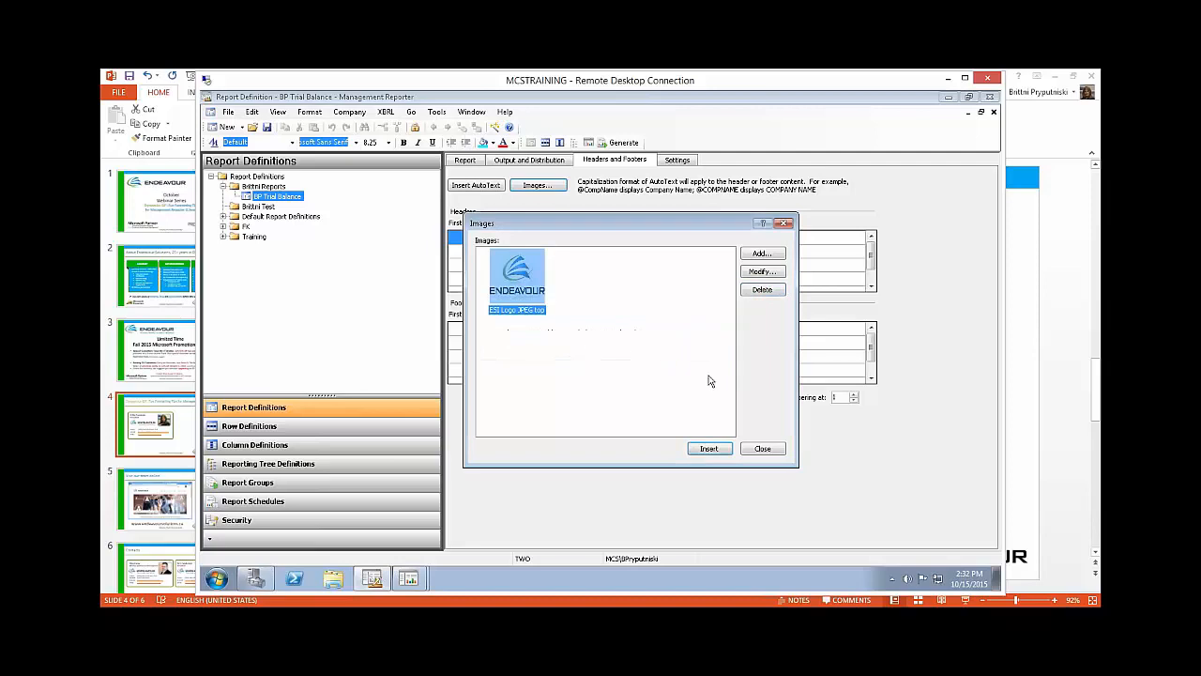
Step: Insert the ESI Logo JPEG top image into the first header section
{"action": "left_click", "coordinate": [758, 256]}
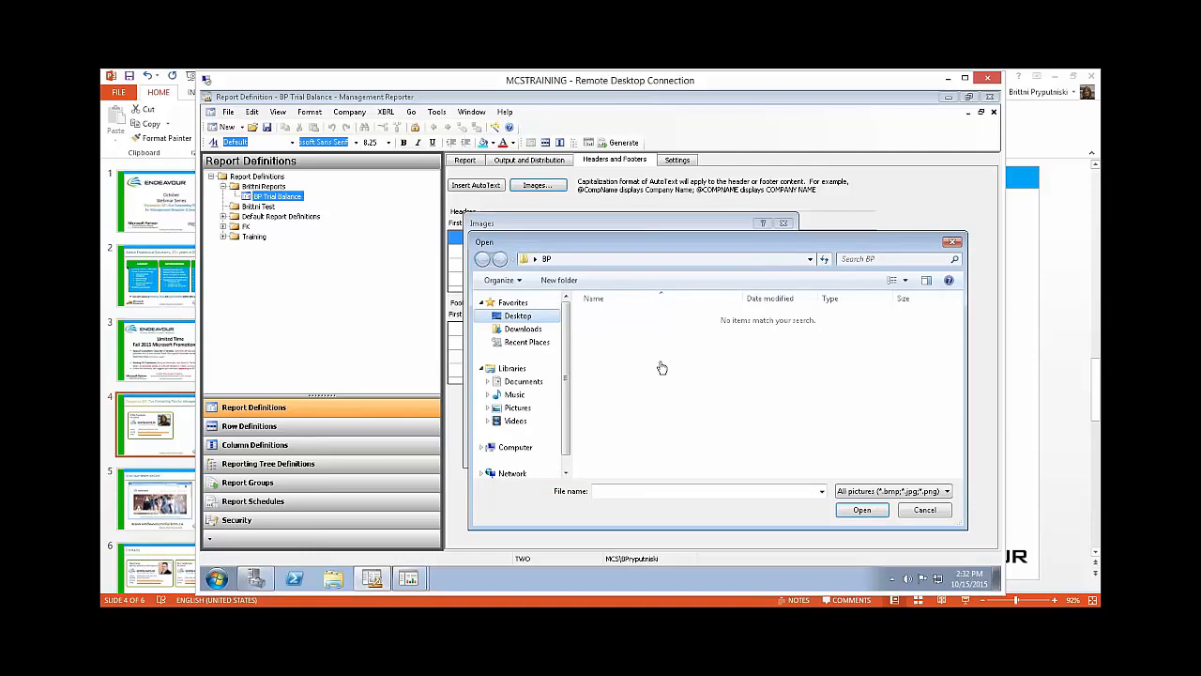
{"action": "left_click", "coordinate": [952, 244]}
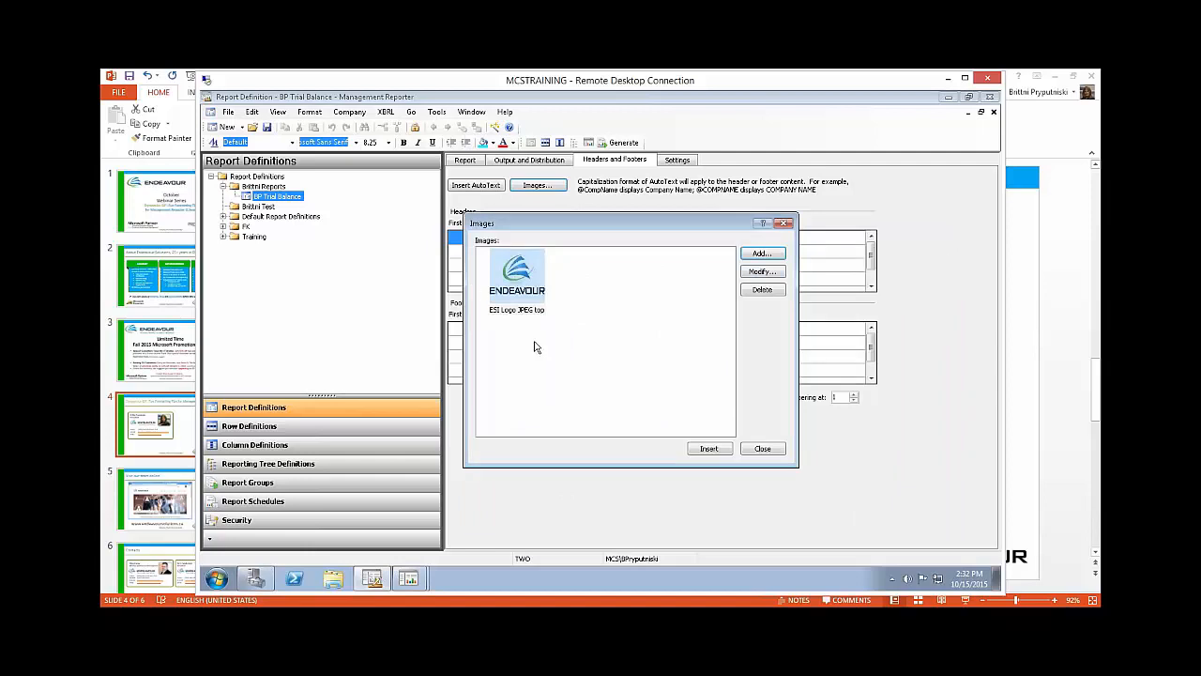
{"action": "left_click", "coordinate": [702, 449]}
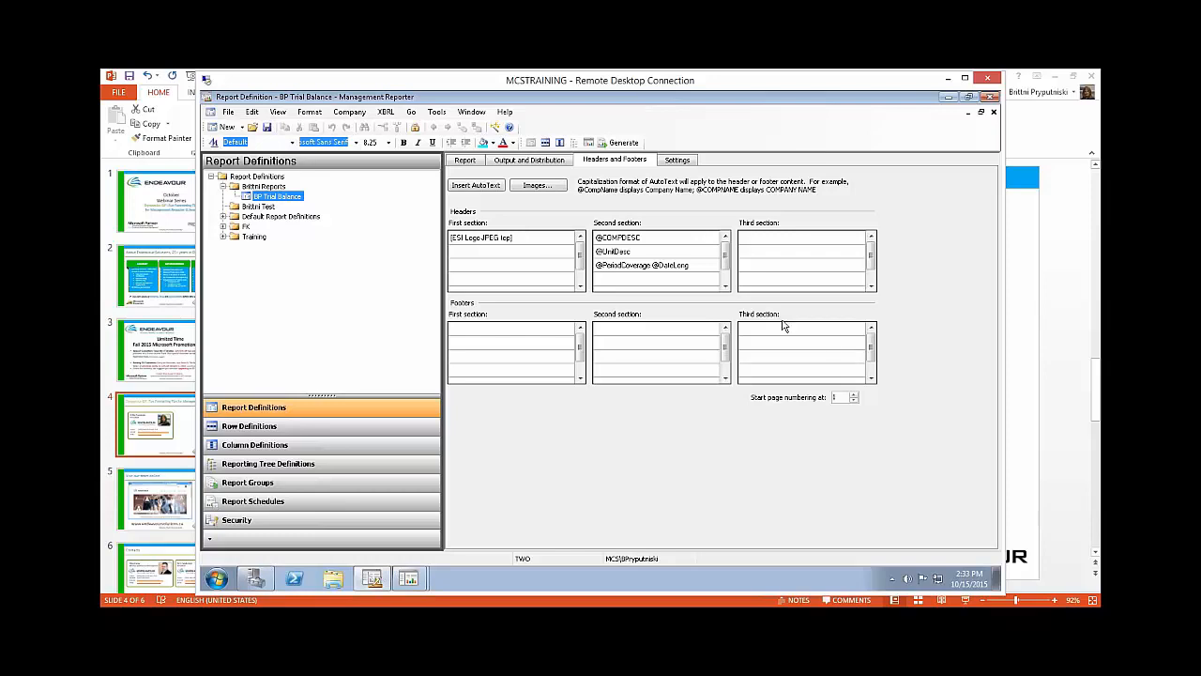
{"action": "left_click", "coordinate": [637, 240]}
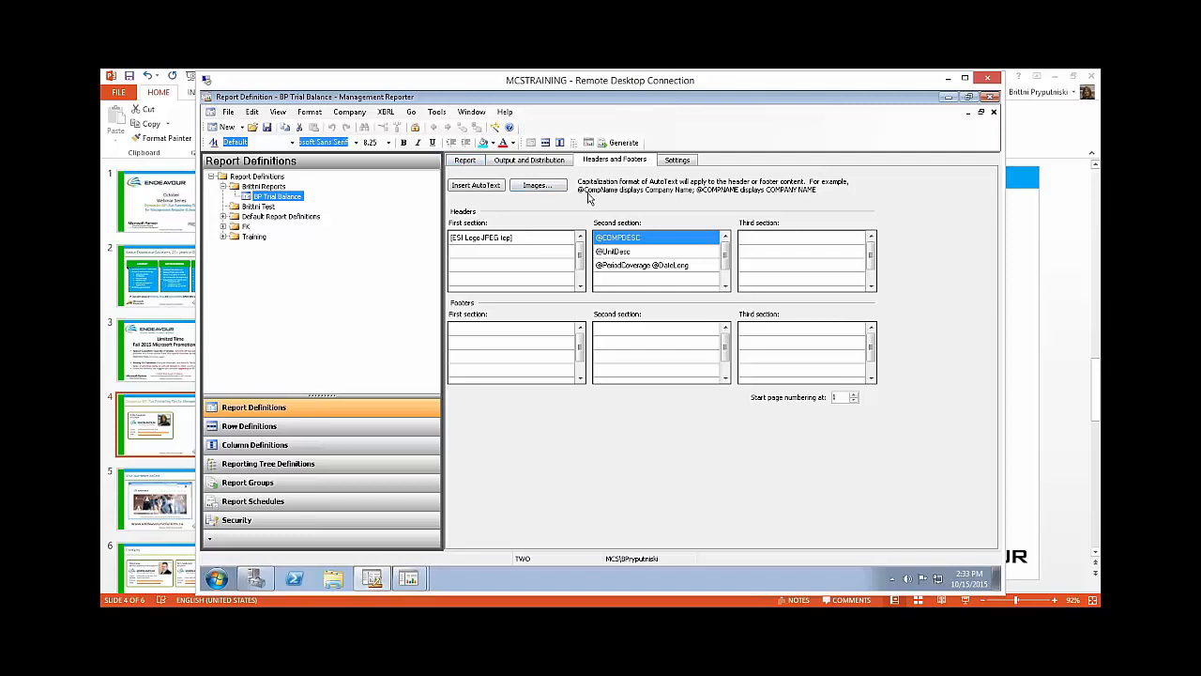
{"action": "left_click", "coordinate": [650, 266]}
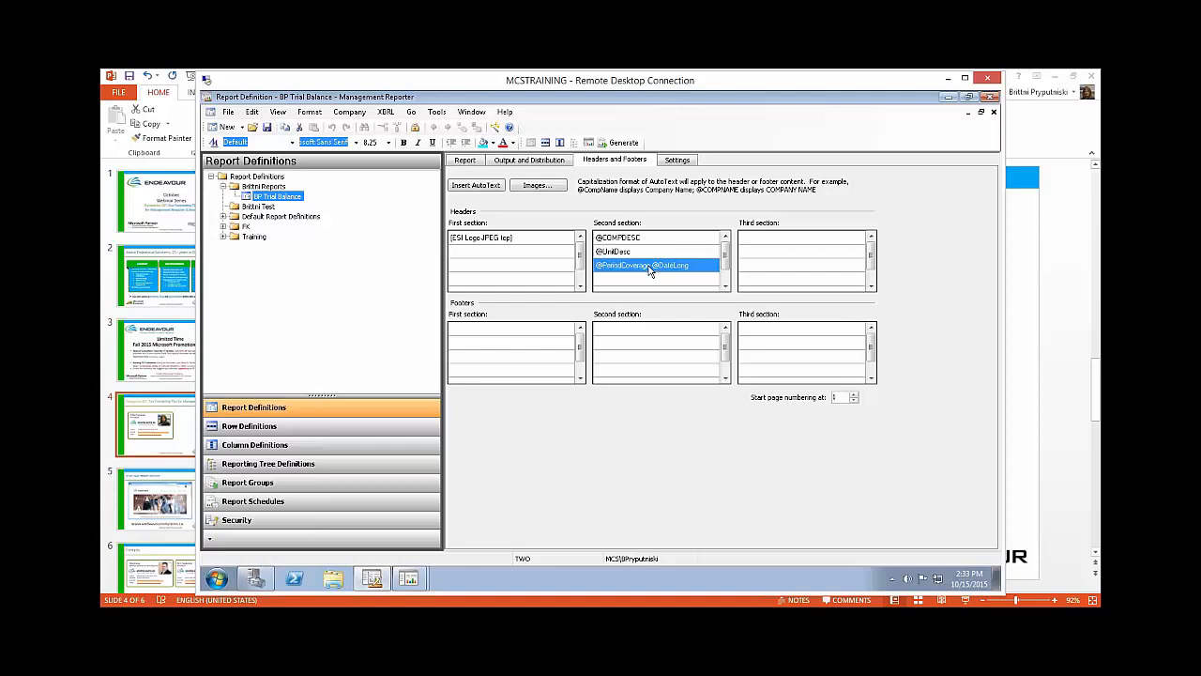
{"action": "key", "text": "Delete"}
{"action": "left_click", "coordinate": [480, 186]}
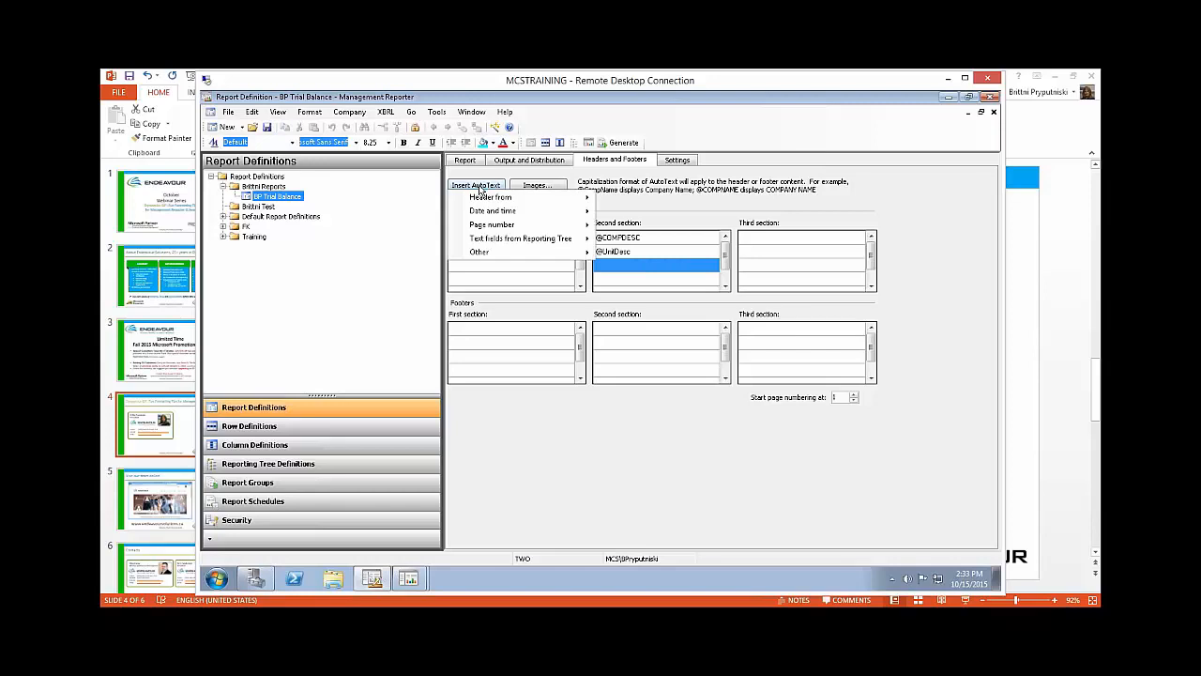
{"action": "mouse_move", "coordinate": [529, 207]}
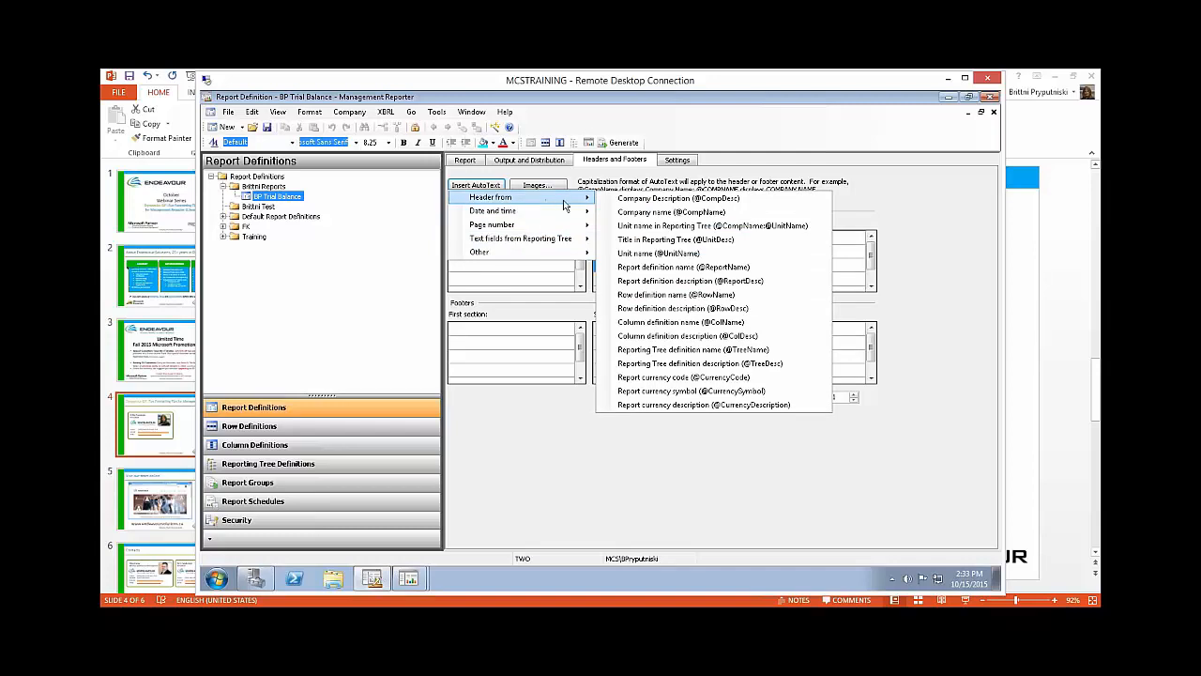
{"action": "left_click", "coordinate": [638, 203]}
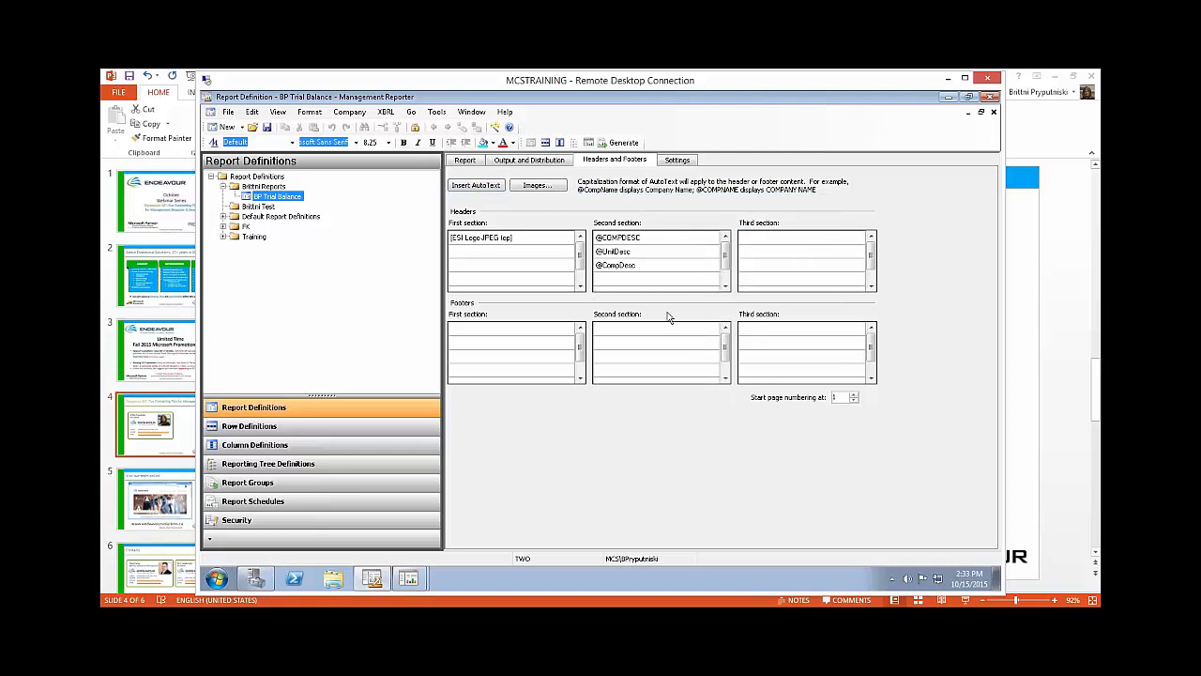
{"action": "left_click", "coordinate": [766, 330]}
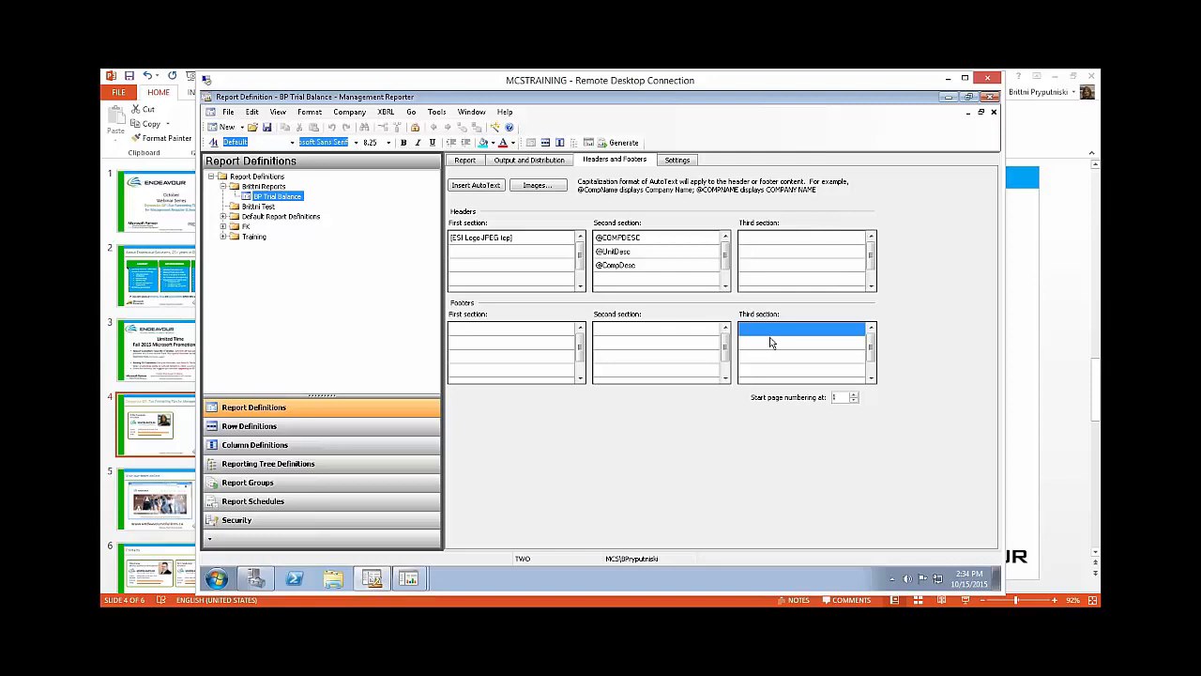
{"action": "left_click", "coordinate": [499, 187]}
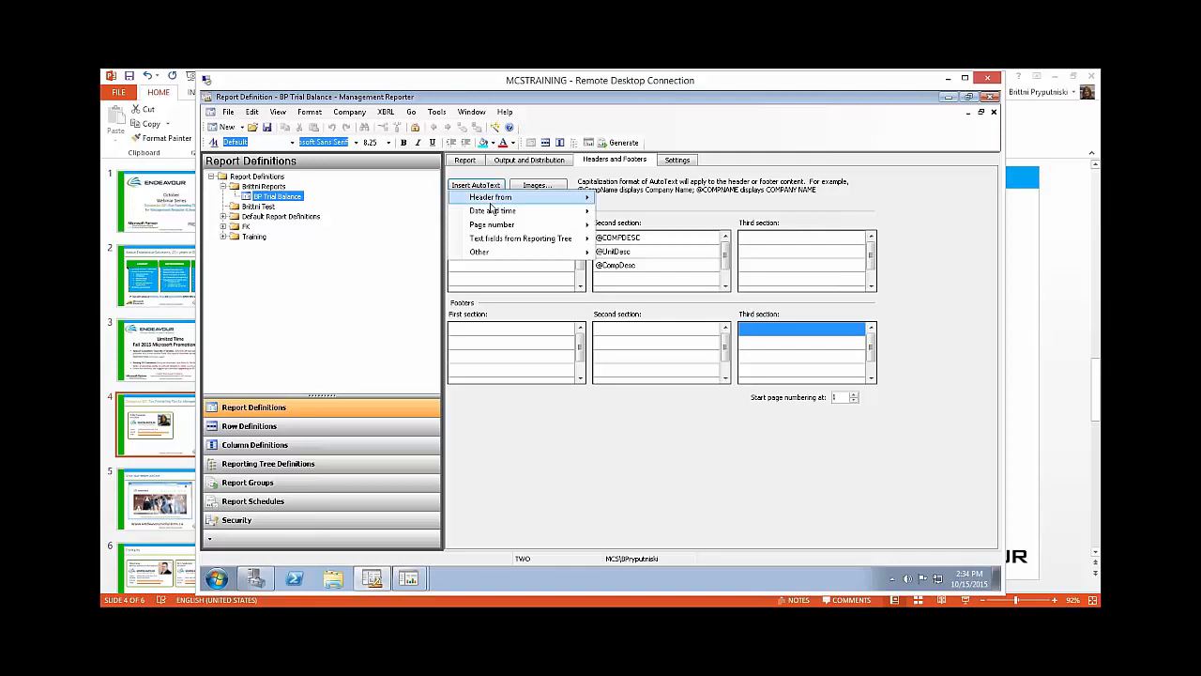
{"action": "mouse_move", "coordinate": [488, 216]}
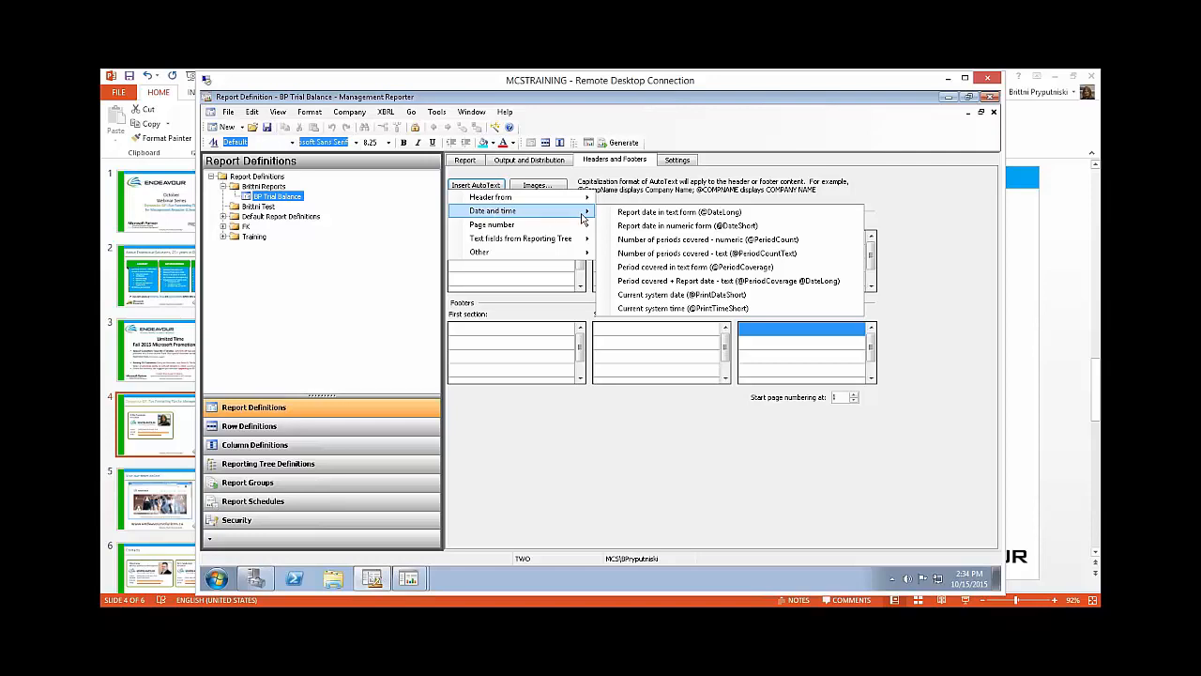
{"action": "left_click", "coordinate": [692, 294]}
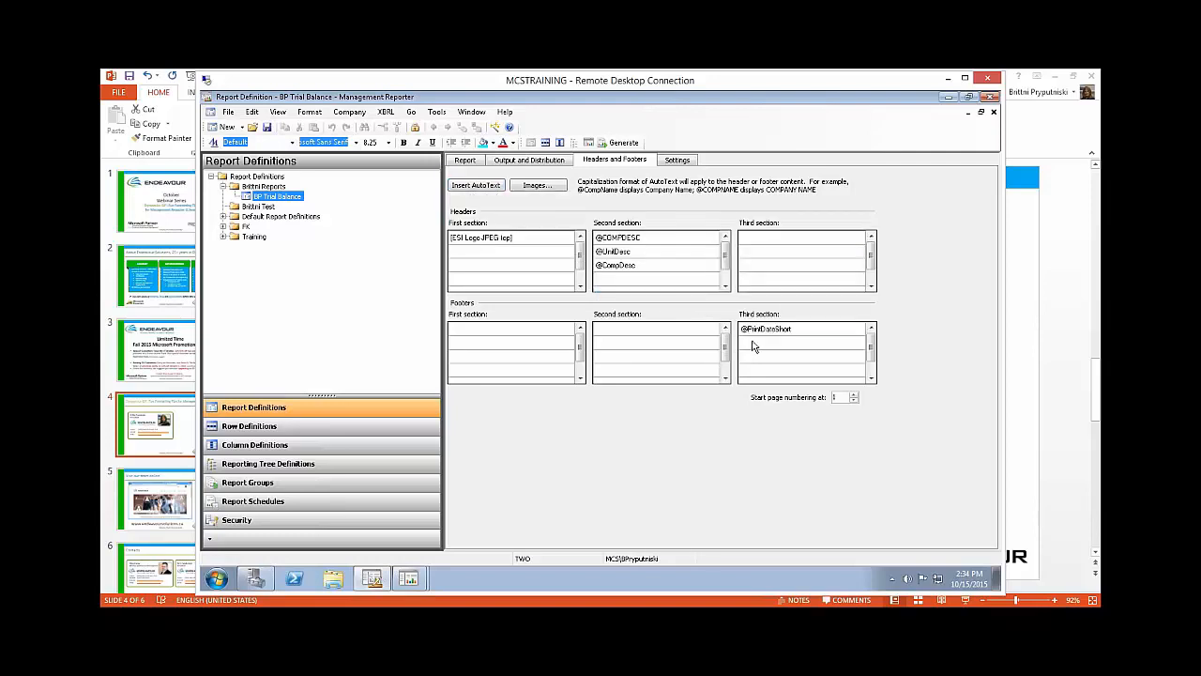
{"action": "left_click", "coordinate": [750, 343]}
{"action": "left_click", "coordinate": [475, 185]}
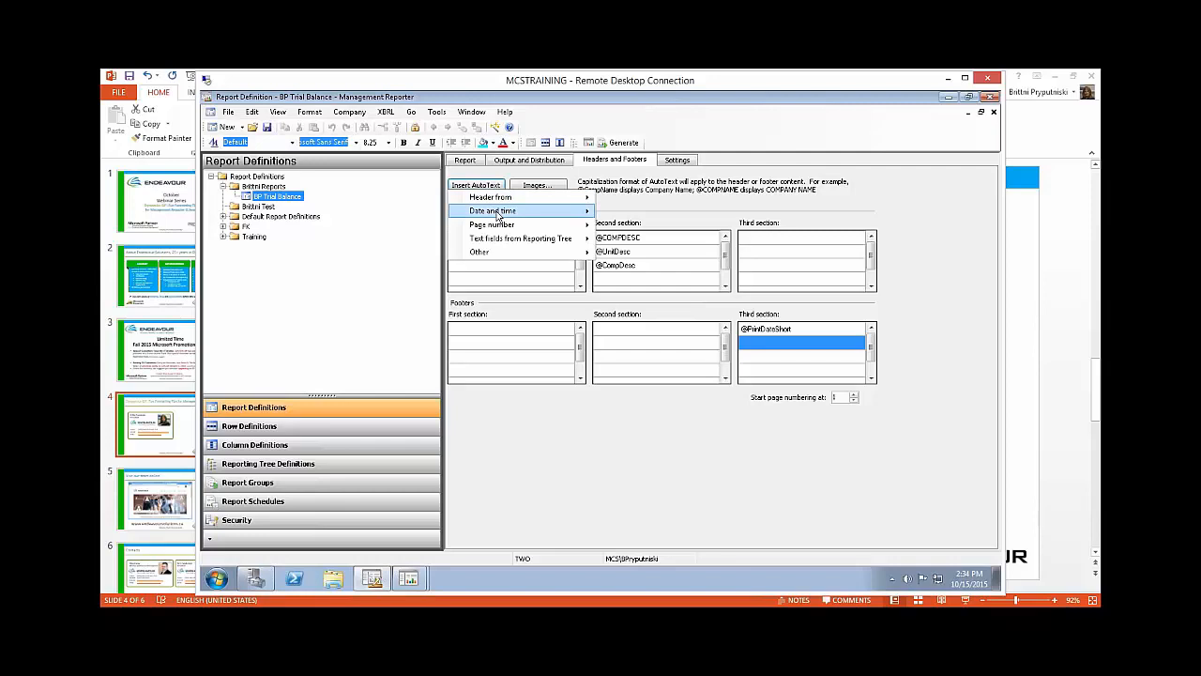
{"action": "left_click", "coordinate": [650, 310]}
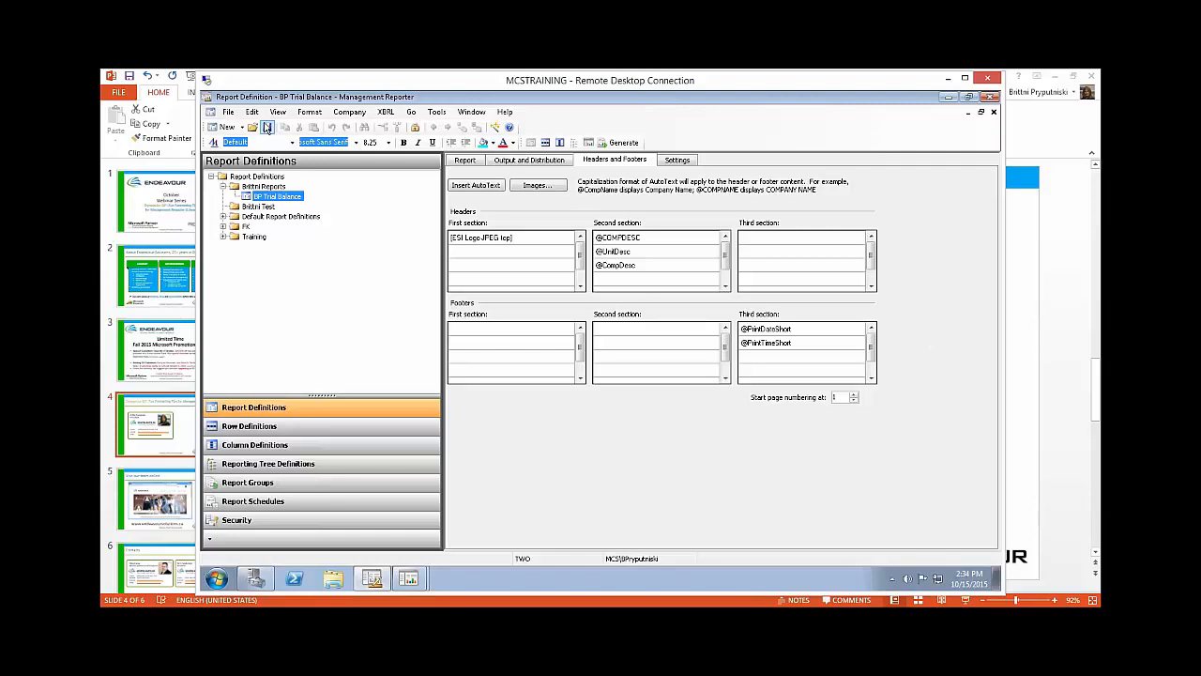
Step: Save the report definition and generate the BP Trial Balance report, checking its header and page footer
{"action": "left_click", "coordinate": [267, 128]}
{"action": "left_click", "coordinate": [624, 143]}
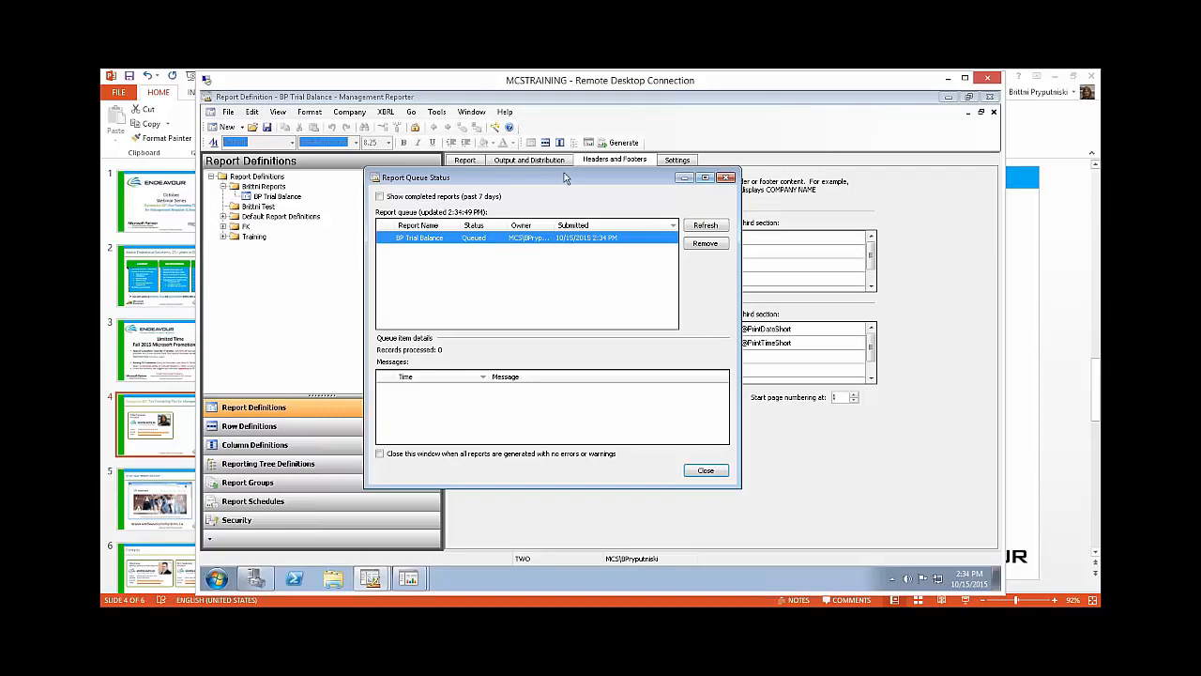
{"action": "left_click_drag", "start_coordinate": [575, 185], "coordinate": [560, 174]}
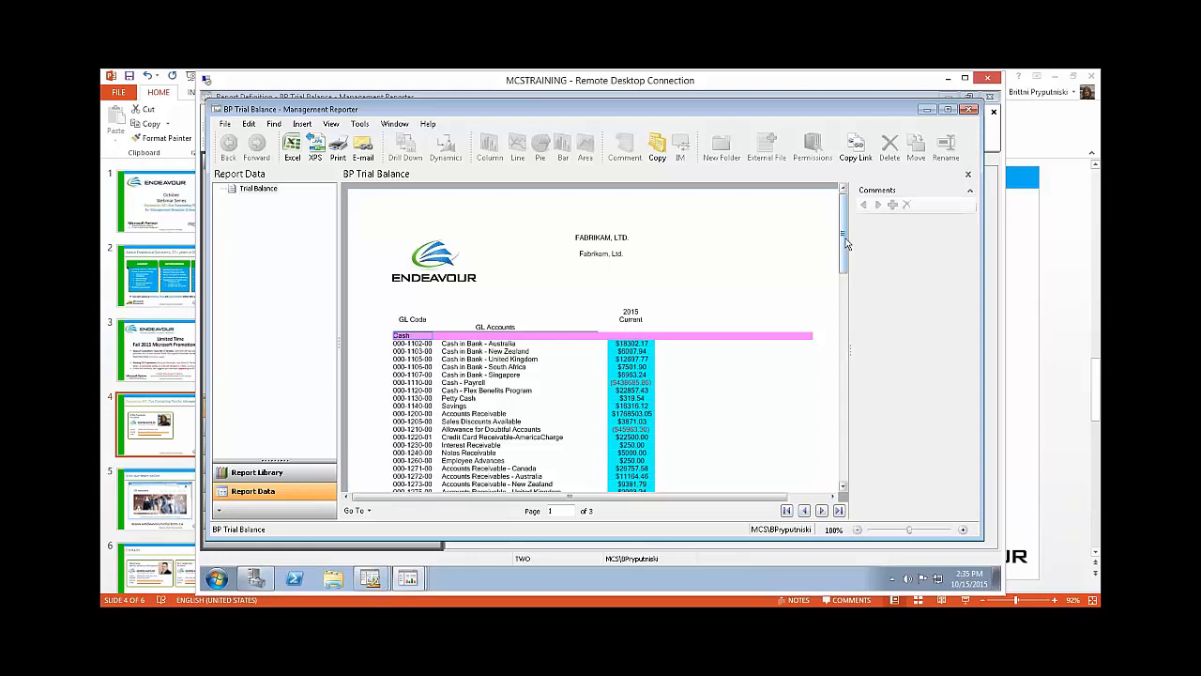
{"action": "left_click_drag", "start_coordinate": [845, 243], "coordinate": [844, 282]}
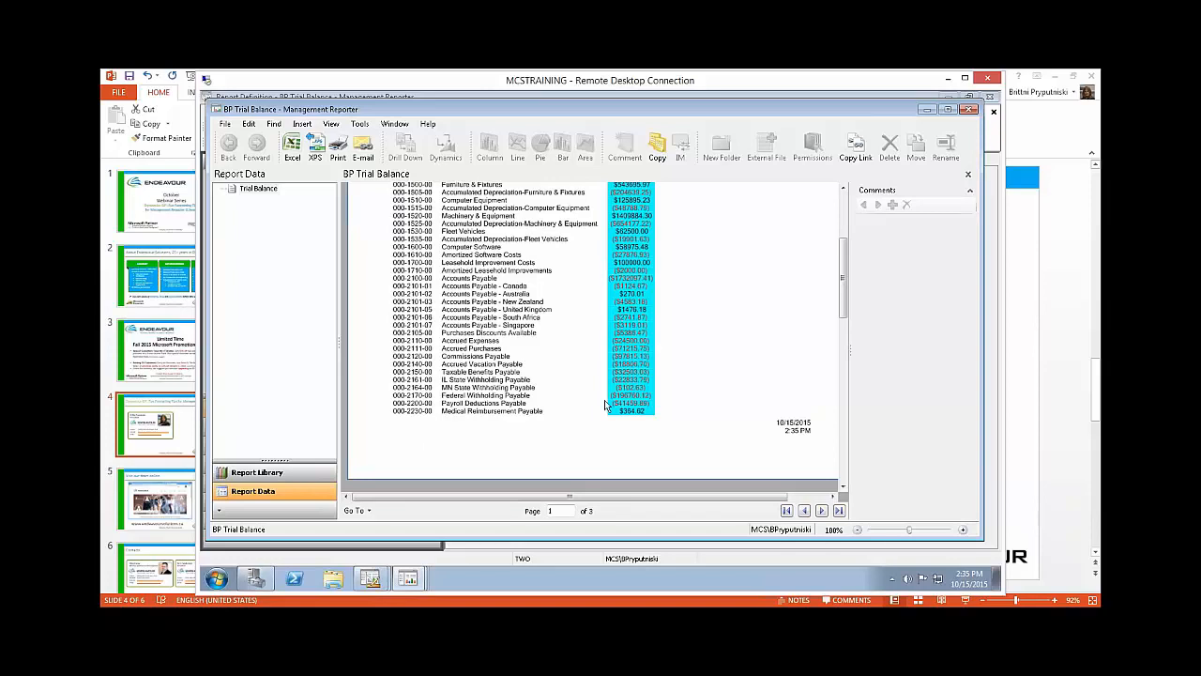
{"action": "left_click_drag", "start_coordinate": [849, 308], "coordinate": [853, 254]}
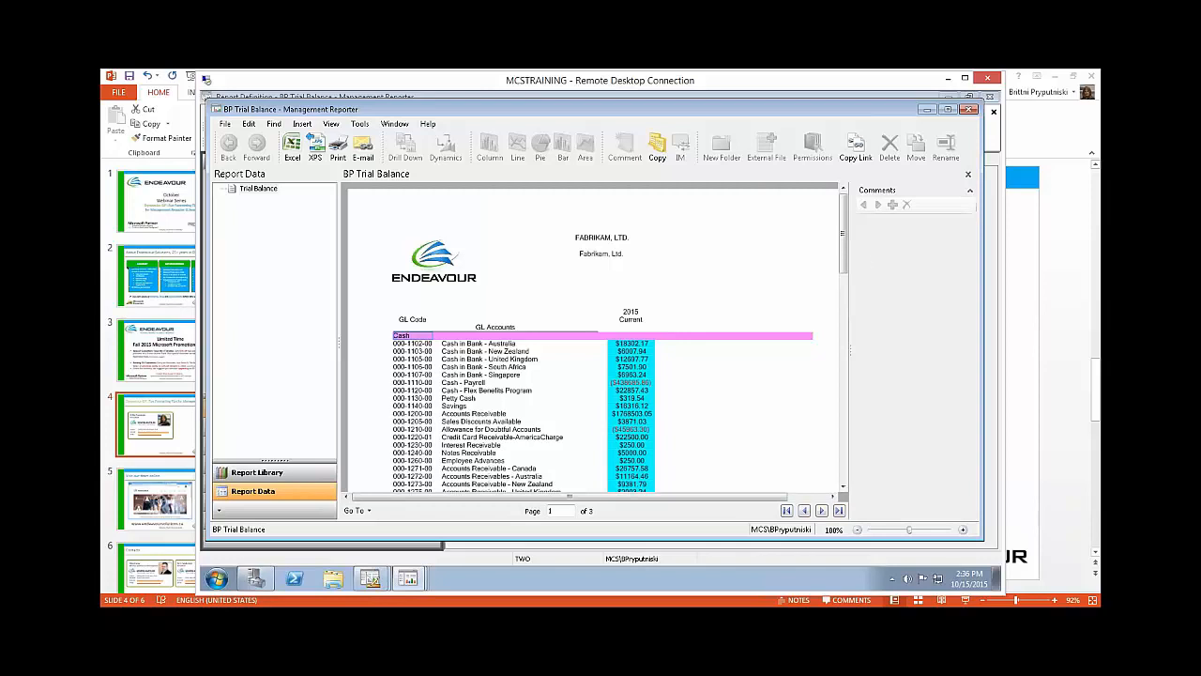
Step: Add the comment "Monthly adjustments." to the current amount of the Cash - Payroll account
{"action": "left_click", "coordinate": [456, 361]}
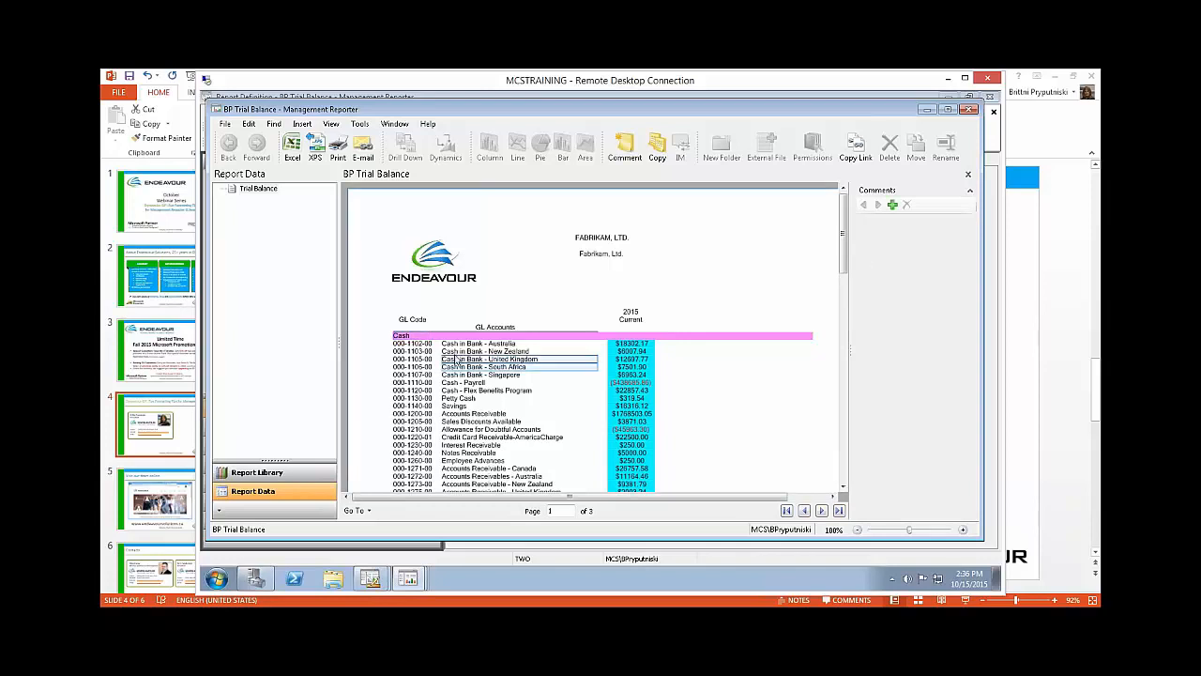
{"action": "key", "text": "Up"}
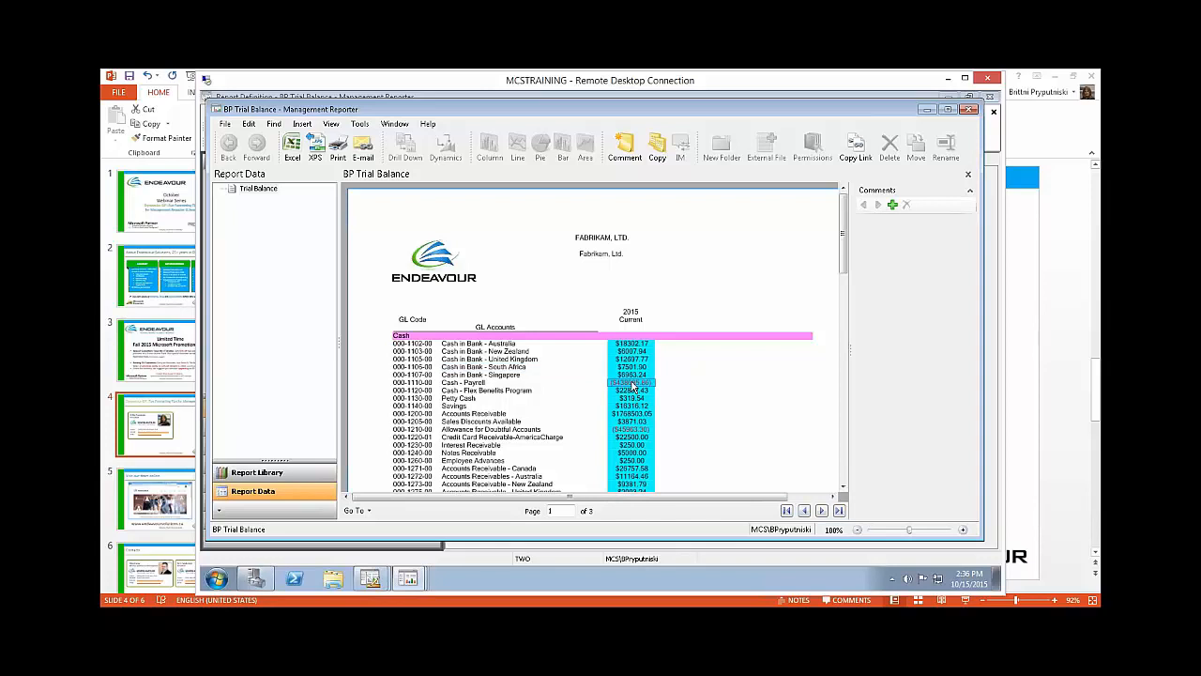
{"action": "left_click", "coordinate": [626, 150]}
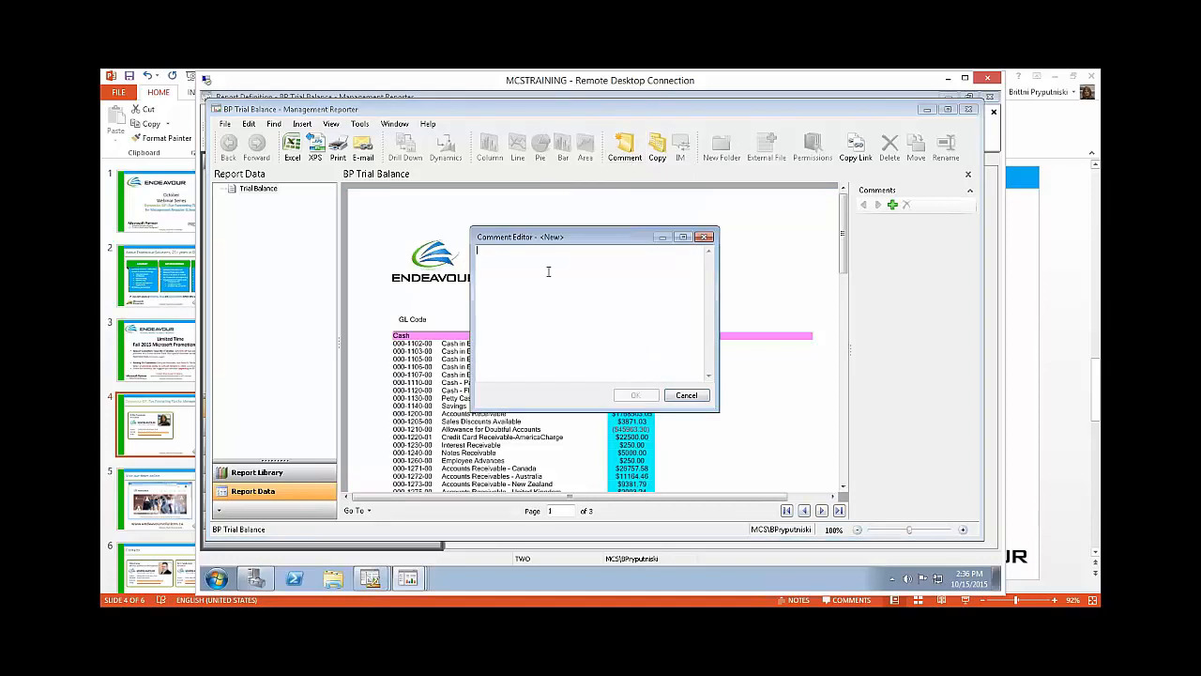
{"action": "type", "text": "Monthly adjustments"}
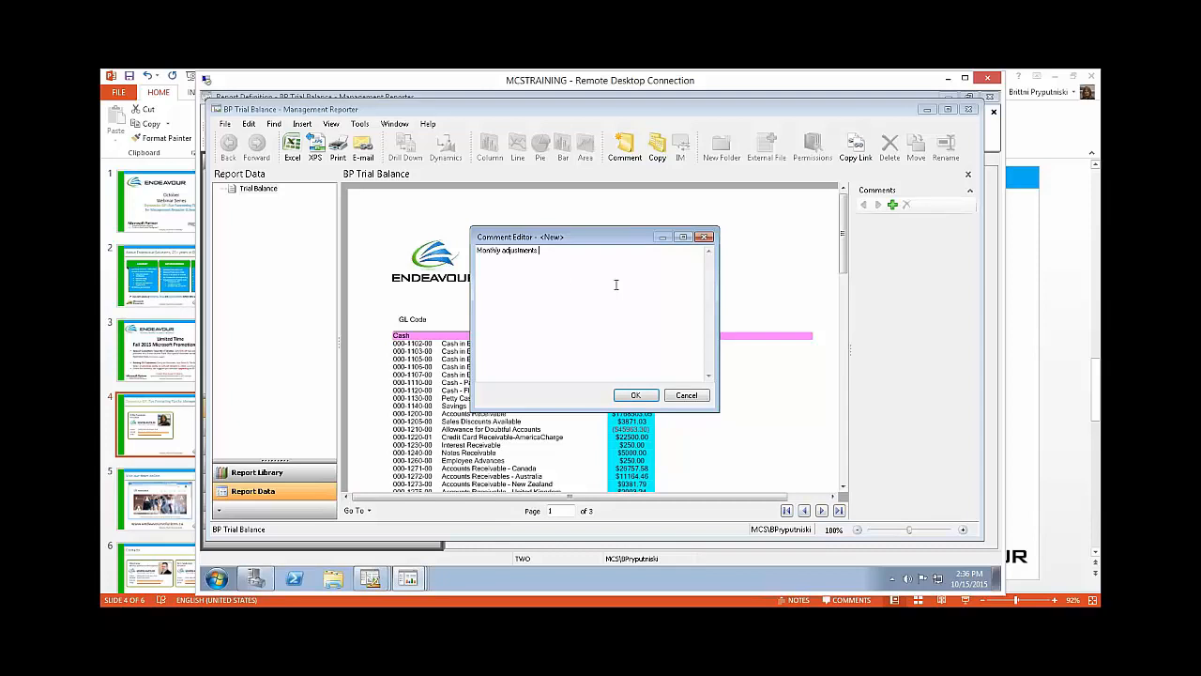
{"action": "left_click", "coordinate": [636, 394]}
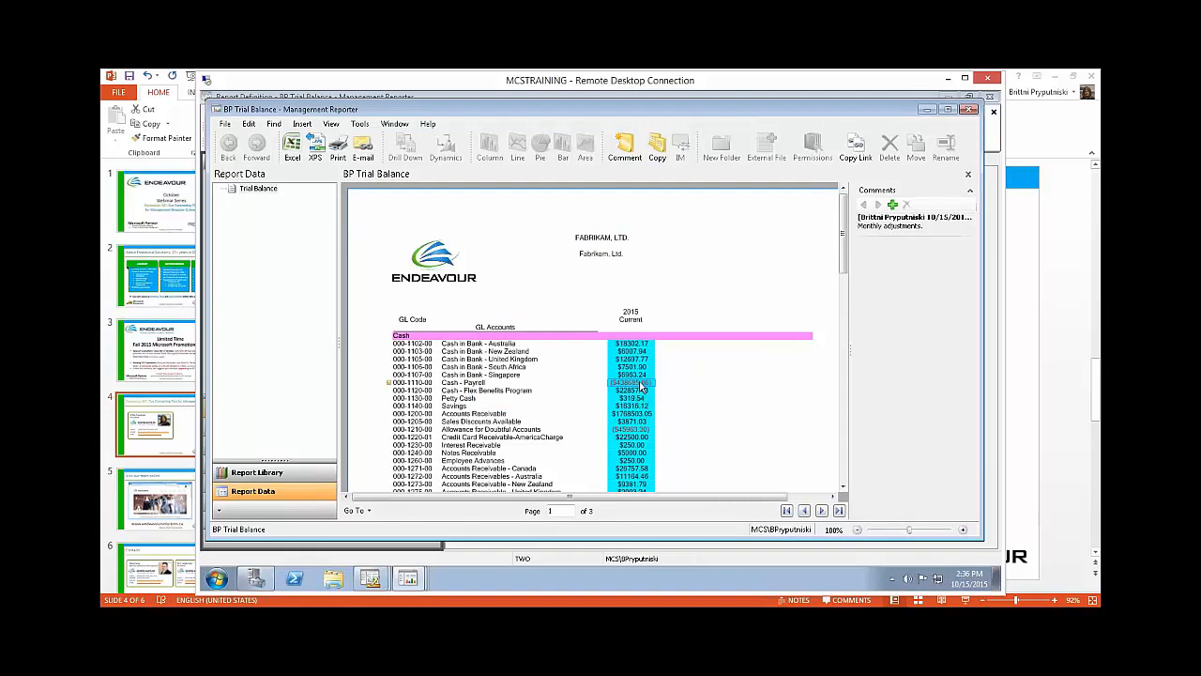
Step: Review the new comment and its marker beside the Cash - Payroll row of the report
{"action": "left_click", "coordinate": [903, 231]}
{"action": "mouse_move", "coordinate": [388, 386]}
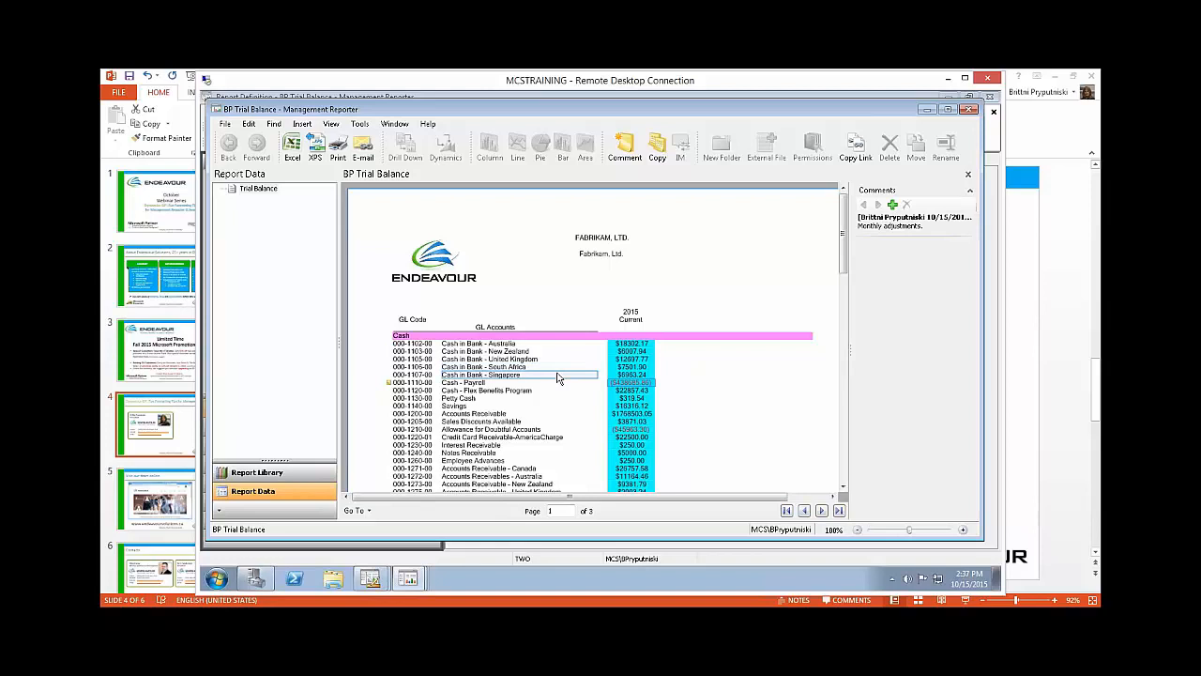
{"action": "scroll", "coordinate": [560, 375], "scroll_direction": "down", "scroll_amount": 3}
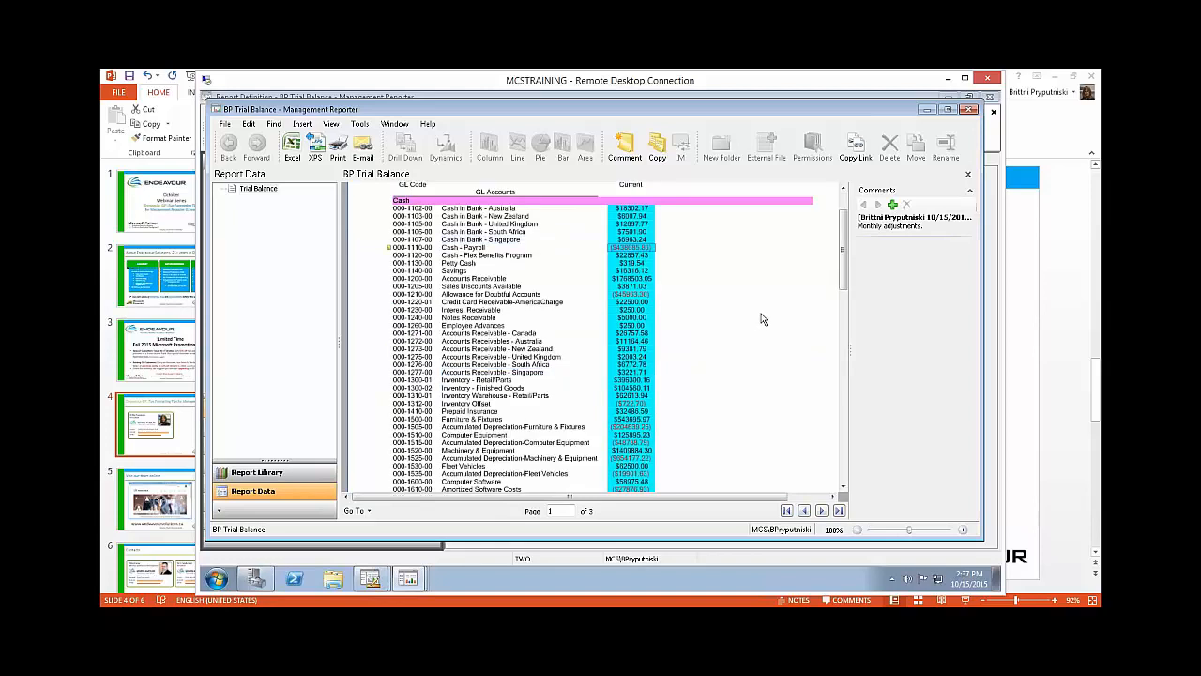
{"action": "left_click_drag", "start_coordinate": [842, 254], "coordinate": [842, 215]}
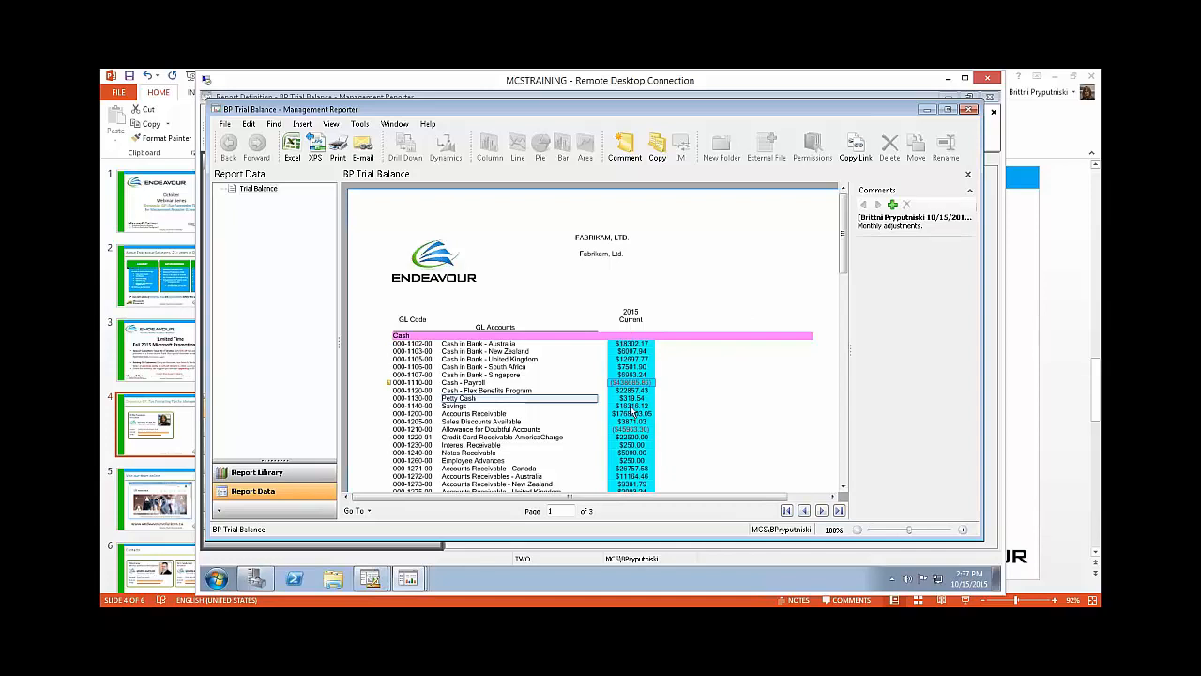
Step: Examine the report versions available for copying comments, widening the creation dates and selecting the 10/15/2015 2:14 PM version
{"action": "left_click", "coordinate": [657, 148]}
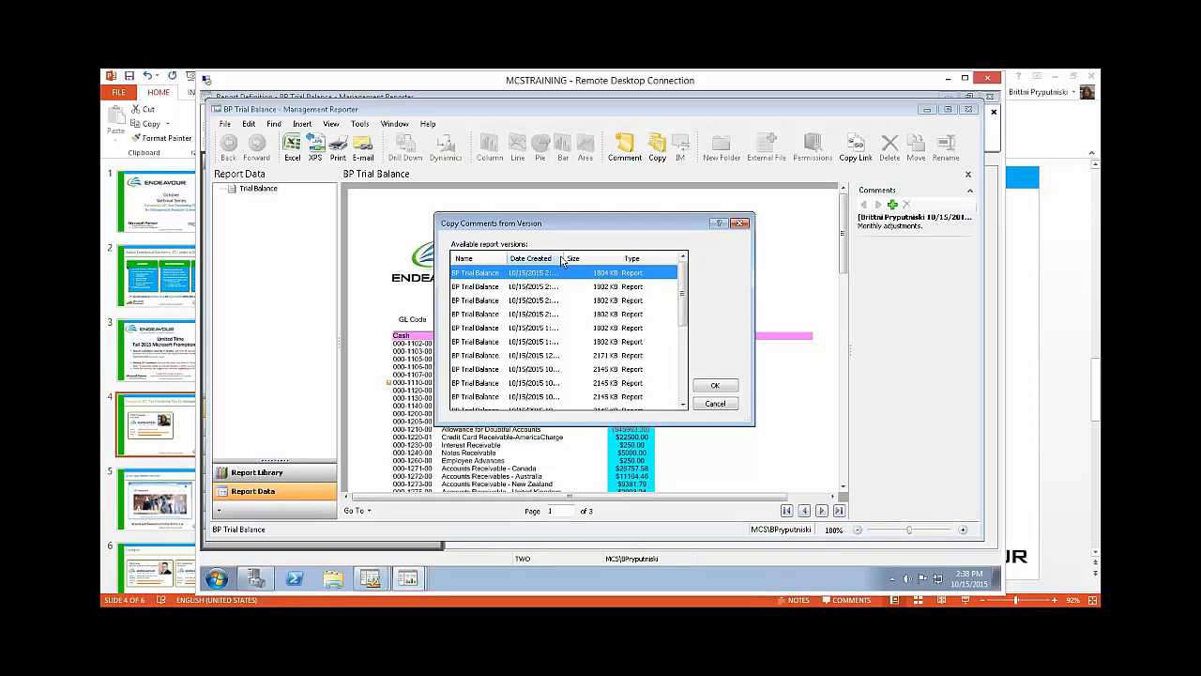
{"action": "left_click_drag", "start_coordinate": [561, 259], "coordinate": [596, 259]}
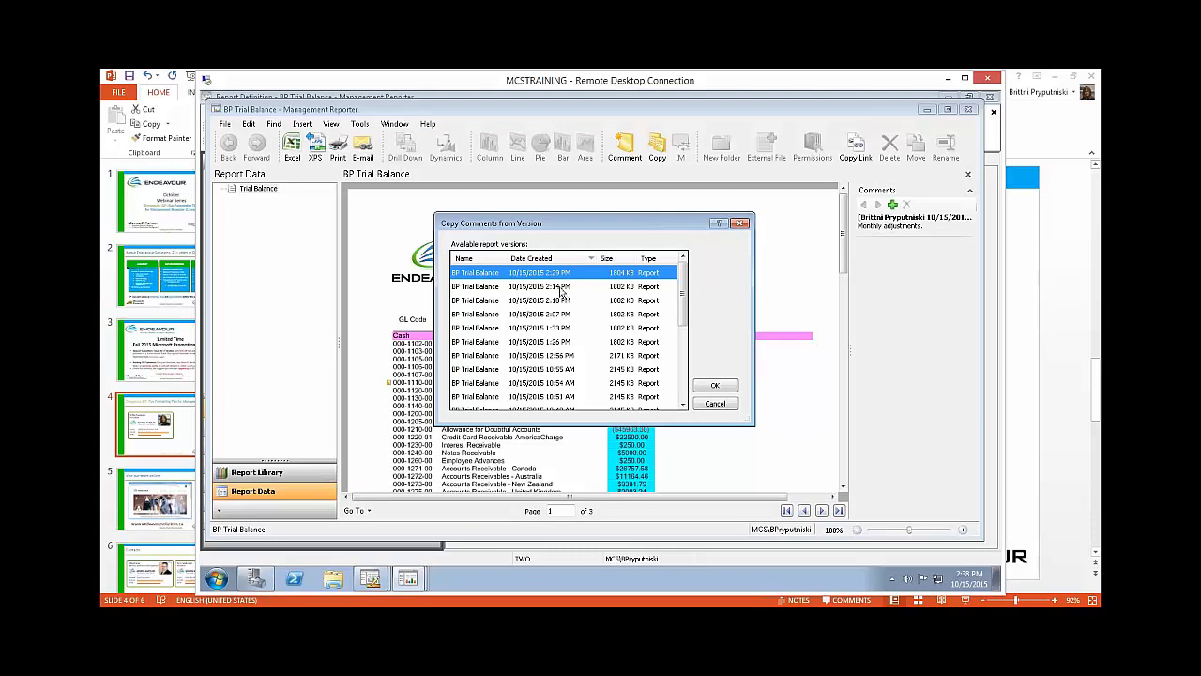
{"action": "left_click", "coordinate": [562, 289]}
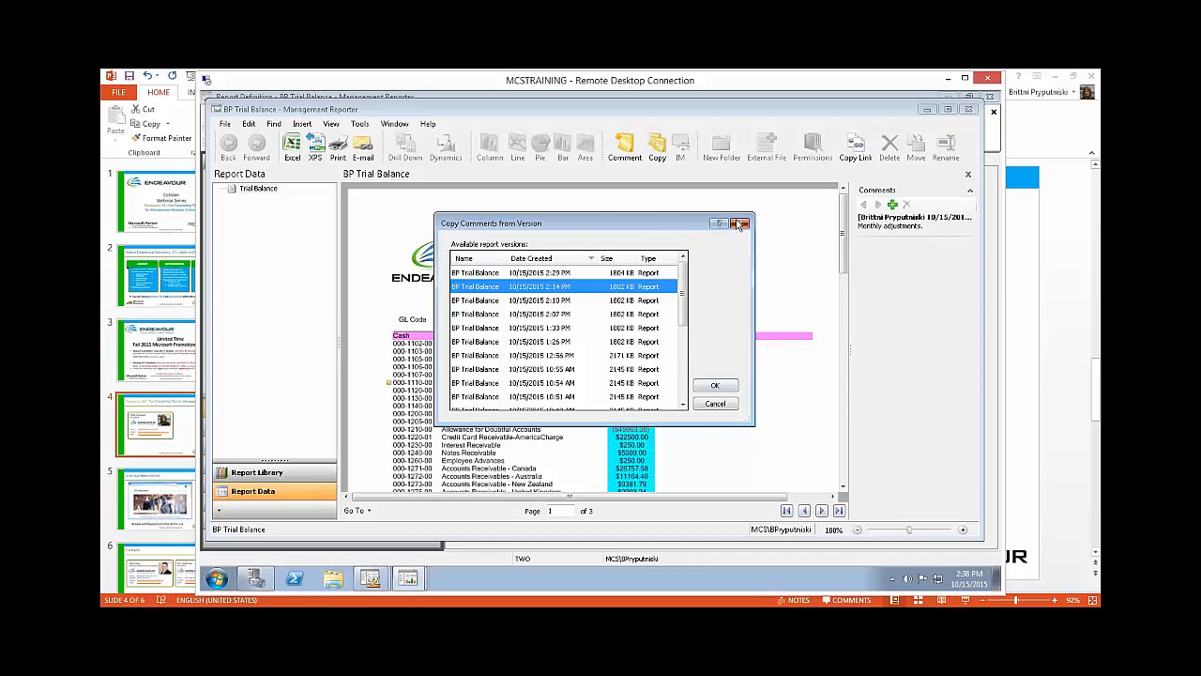
{"action": "left_click", "coordinate": [716, 389]}
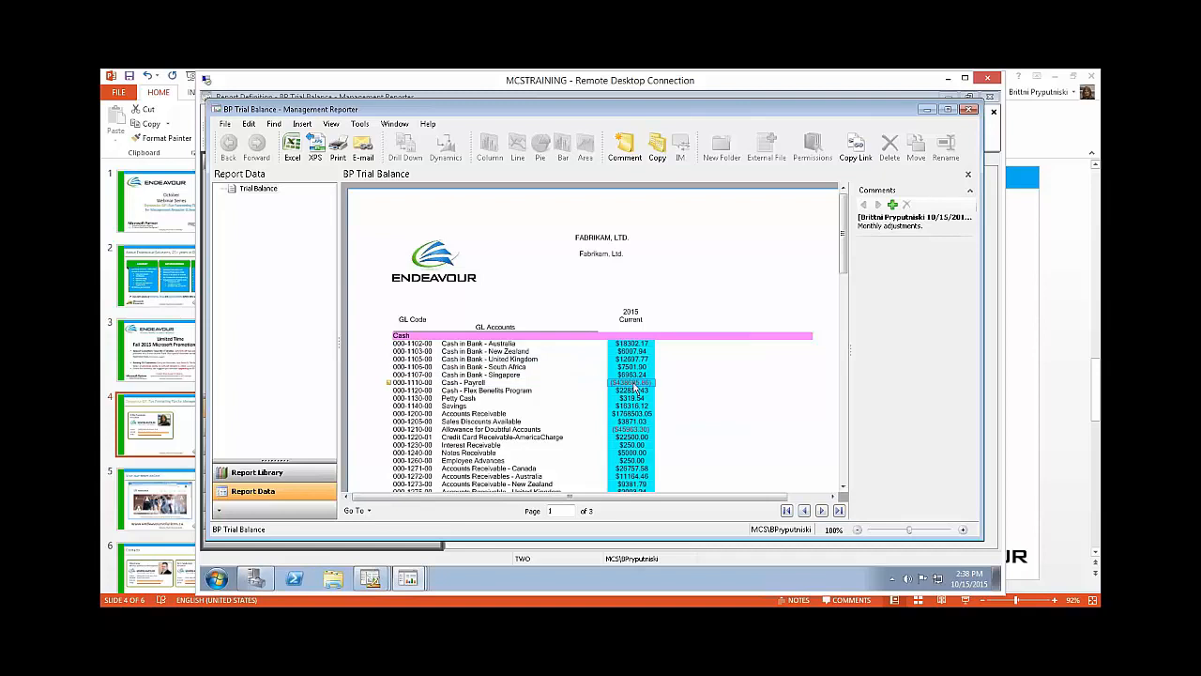
Step: Check the comment on the Cash - Payroll account name and current amount, and look through the neighbouring report rows
{"action": "left_click", "coordinate": [752, 301]}
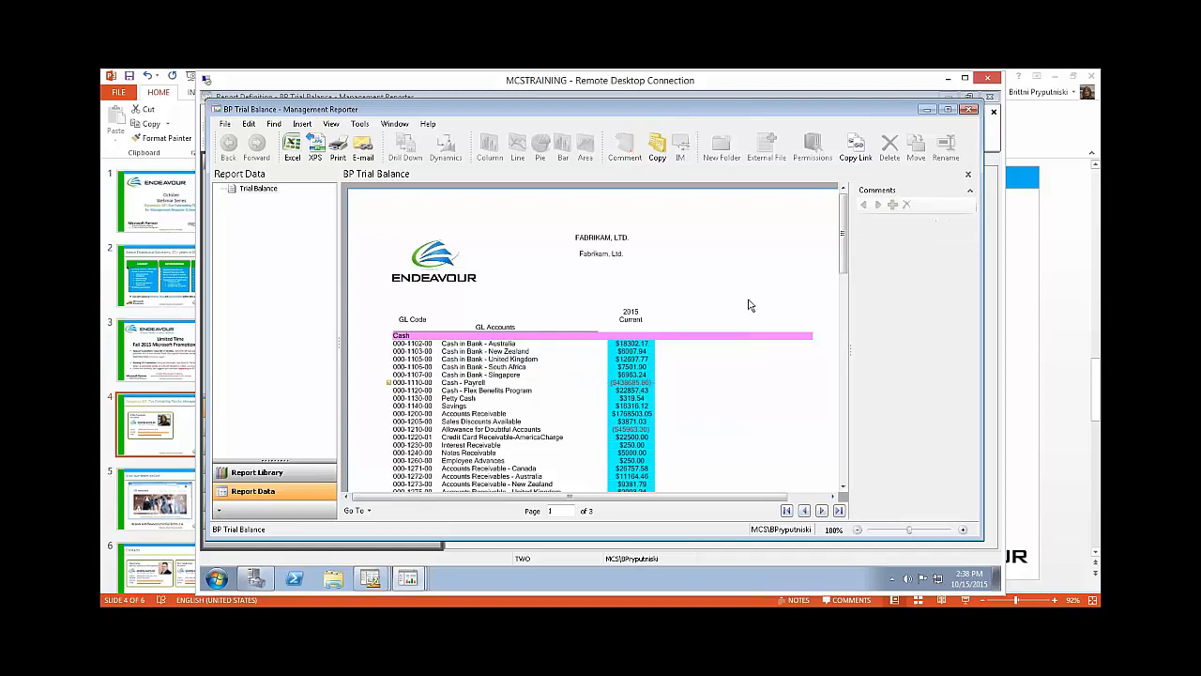
{"action": "left_click", "coordinate": [472, 383]}
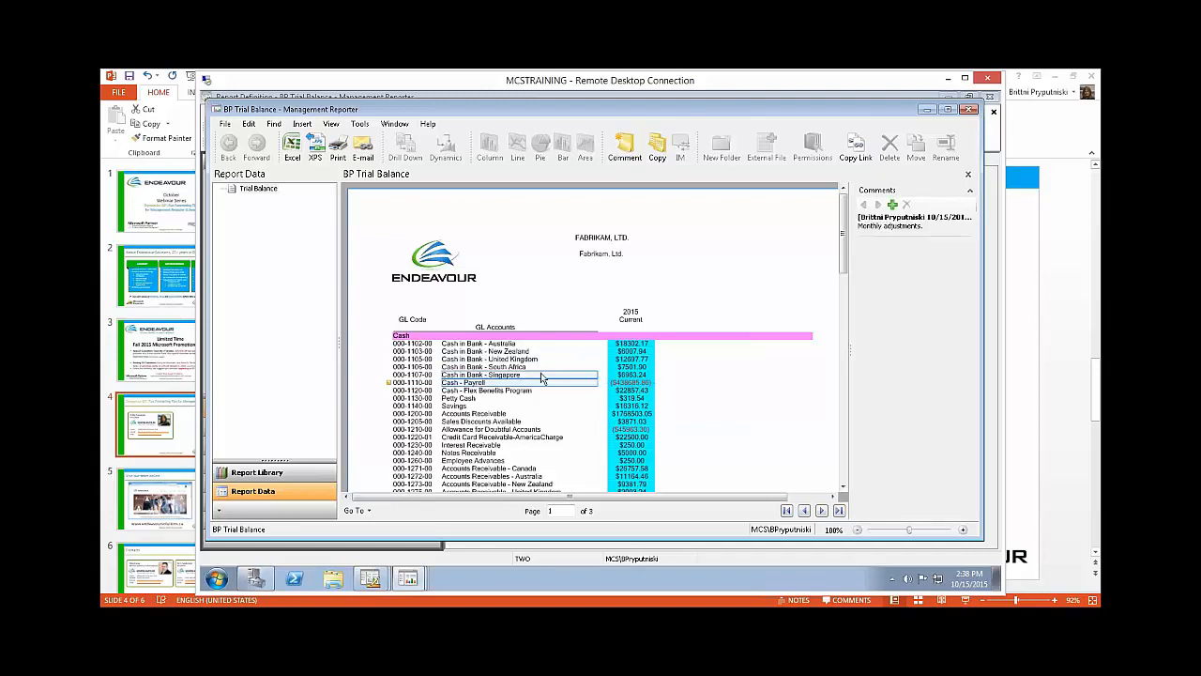
{"action": "left_click", "coordinate": [636, 382]}
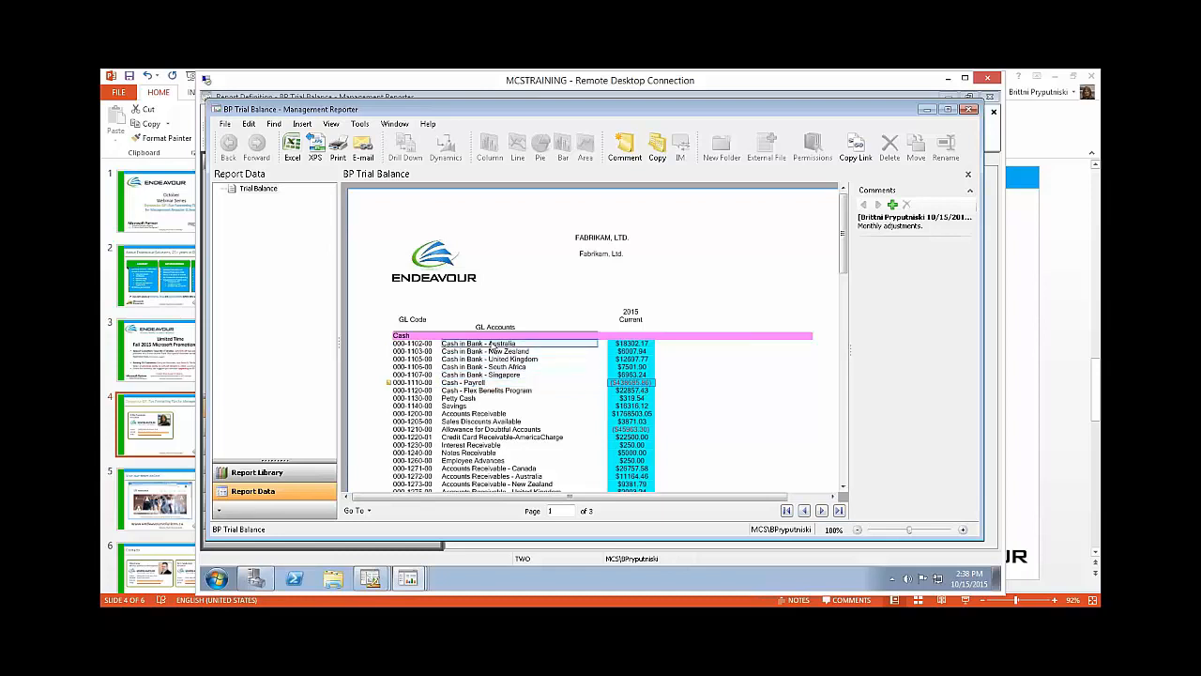
{"action": "scroll", "coordinate": [494, 350], "scroll_direction": "down", "scroll_amount": 3}
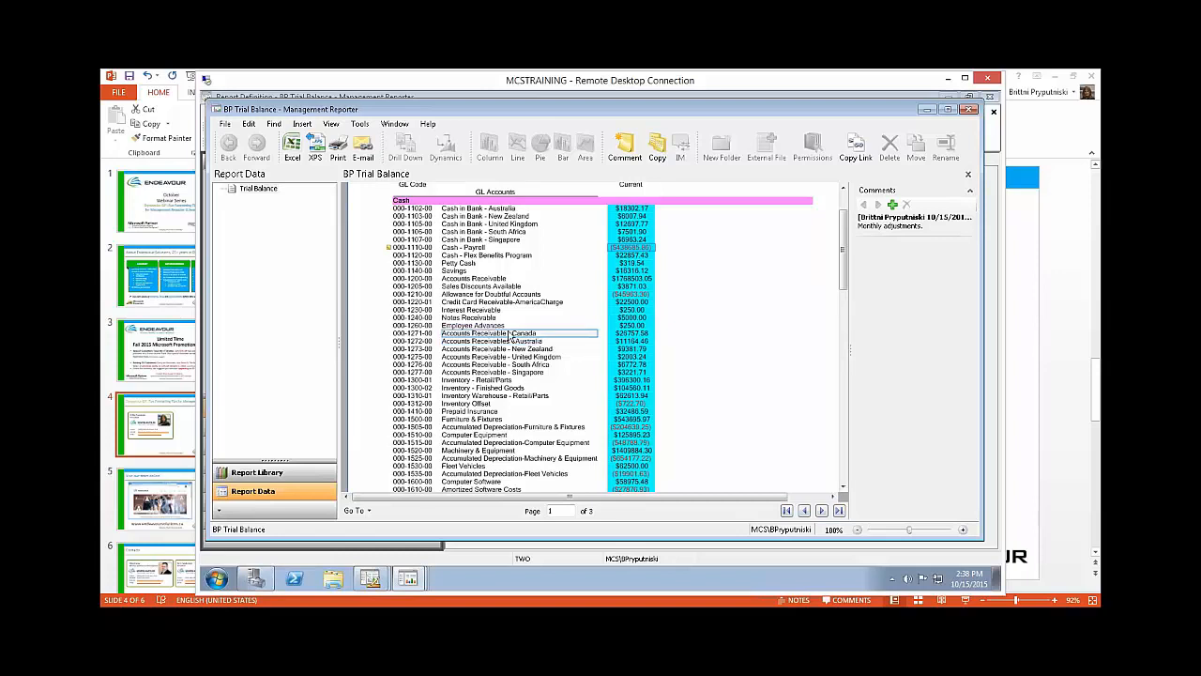
{"action": "scroll", "coordinate": [842, 252], "scroll_direction": "up", "scroll_amount": 3}
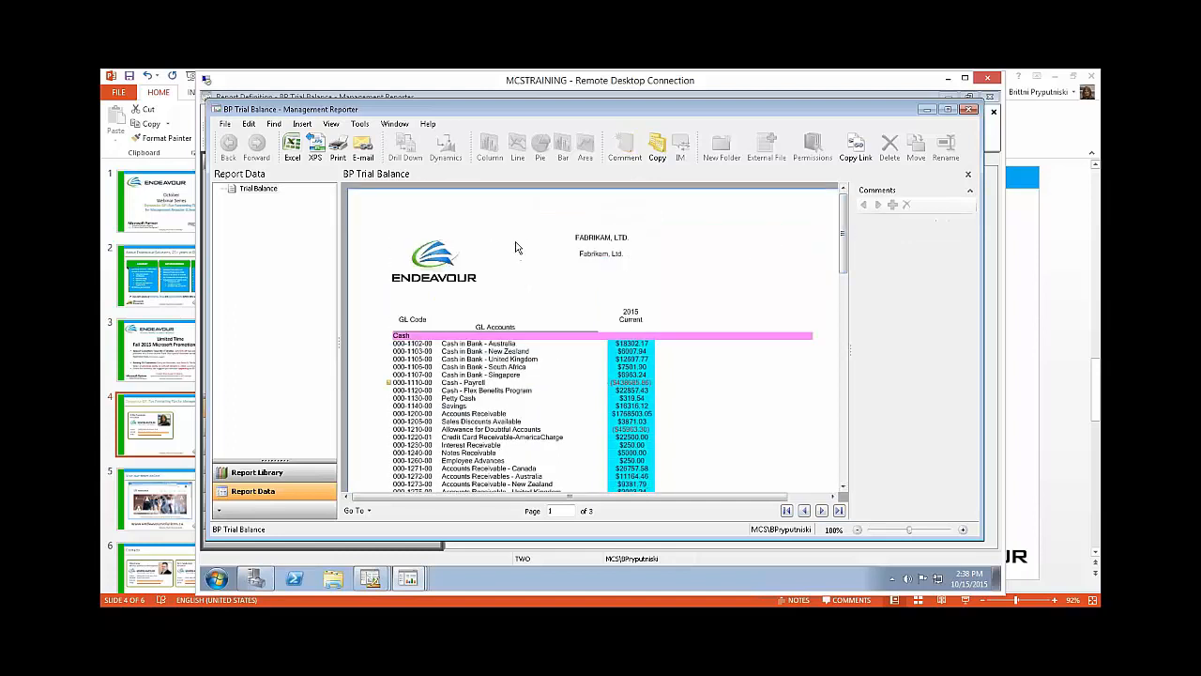
Step: Export the current view to the Excel file BP Trial Balance.xlsx, including comments, headers and footers, format rows, fonts and shading
{"action": "left_click", "coordinate": [294, 150]}
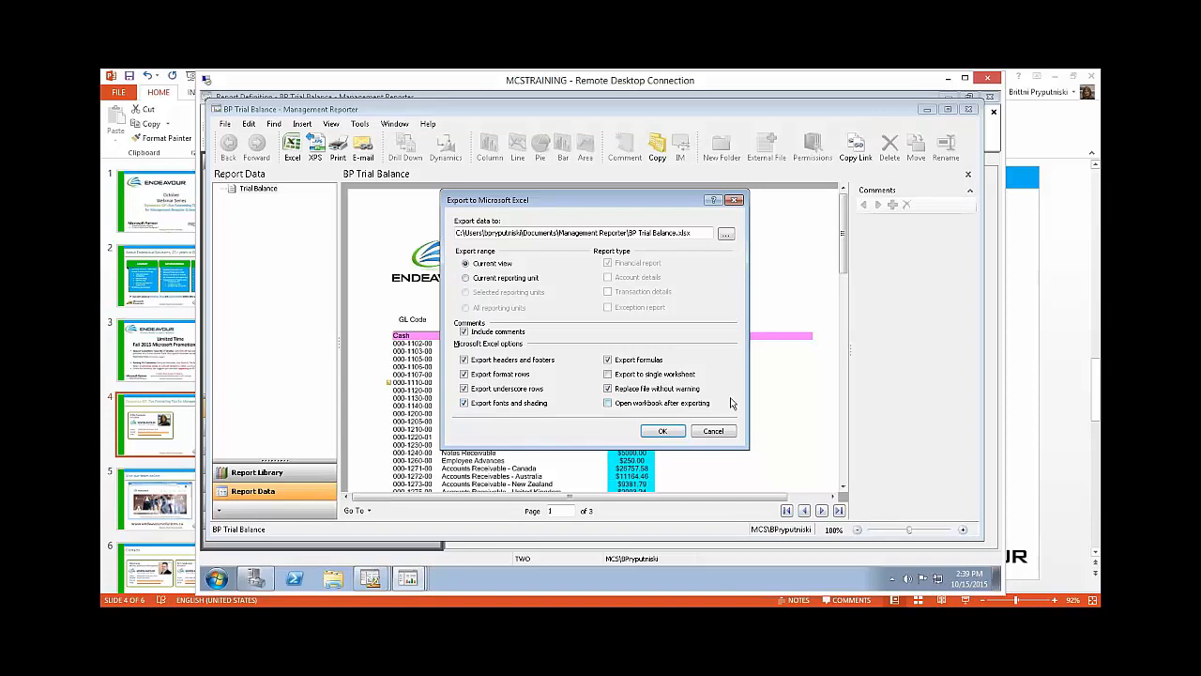
{"action": "left_click", "coordinate": [666, 432]}
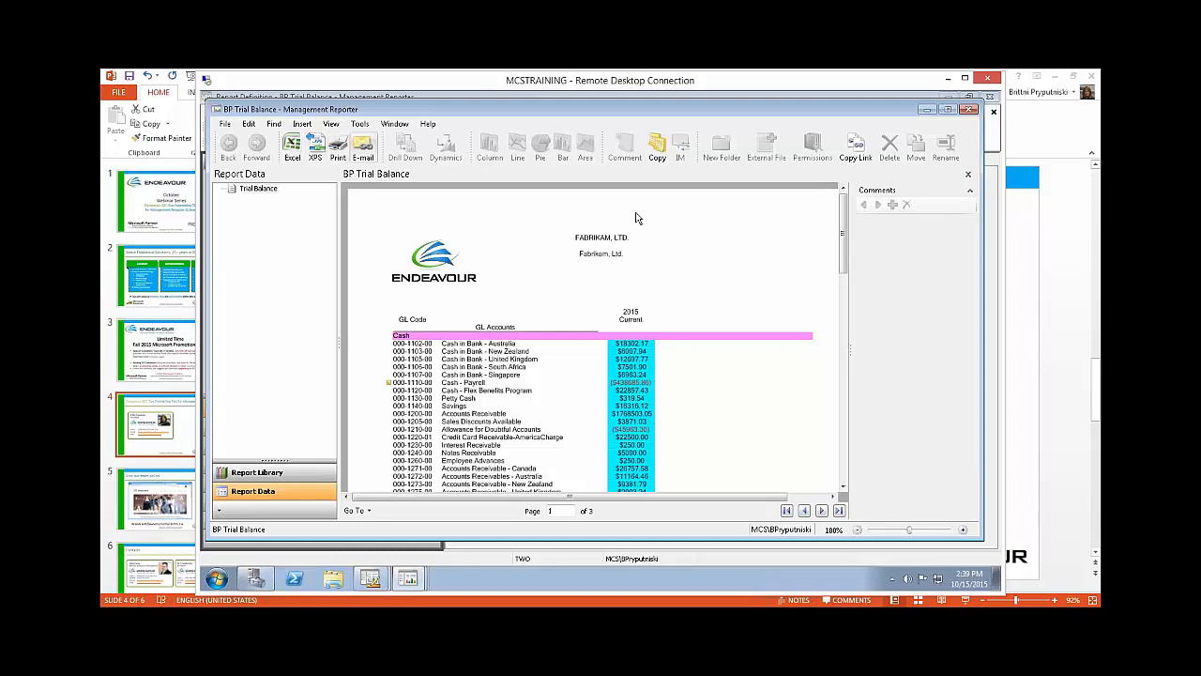
Step: Select the Cash - Payroll account in the report to view the comment attached to it
{"action": "mouse_move", "coordinate": [843, 244]}
{"action": "left_mouse_down"}
{"action": "mouse_move", "coordinate": [858, 300]}
{"action": "mouse_move", "coordinate": [853, 236]}
{"action": "left_mouse_up"}
{"action": "left_click_drag", "start_coordinate": [896, 113], "coordinate": [906, 111]}
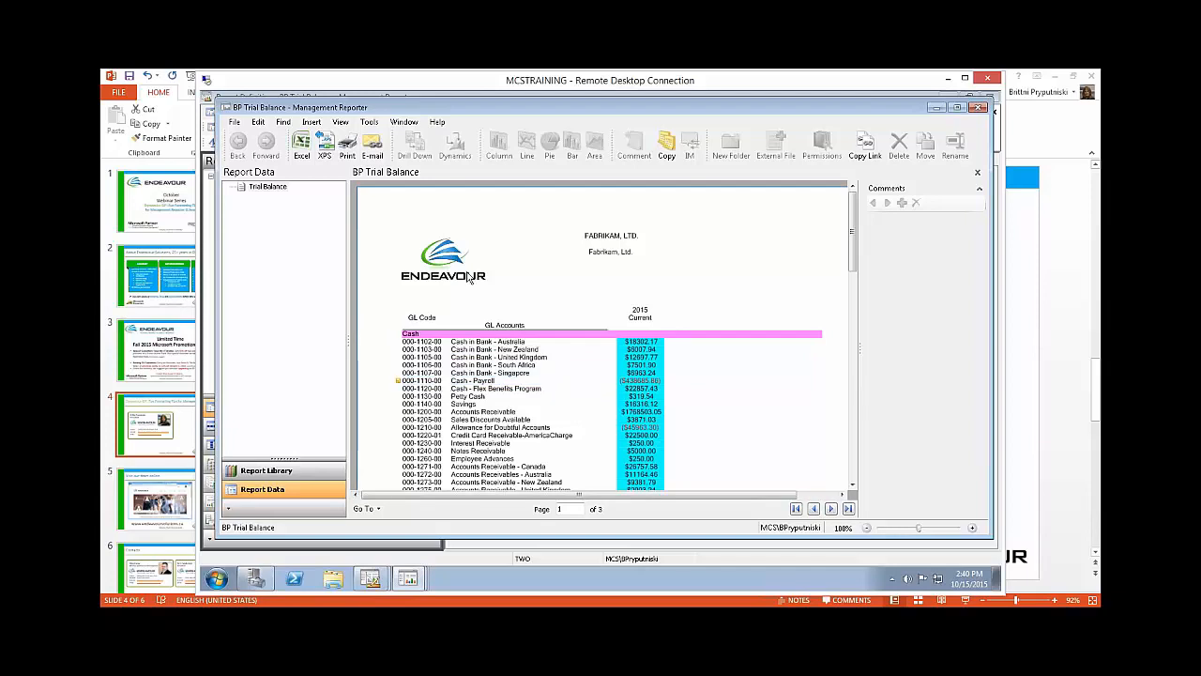
{"action": "left_click", "coordinate": [269, 187]}
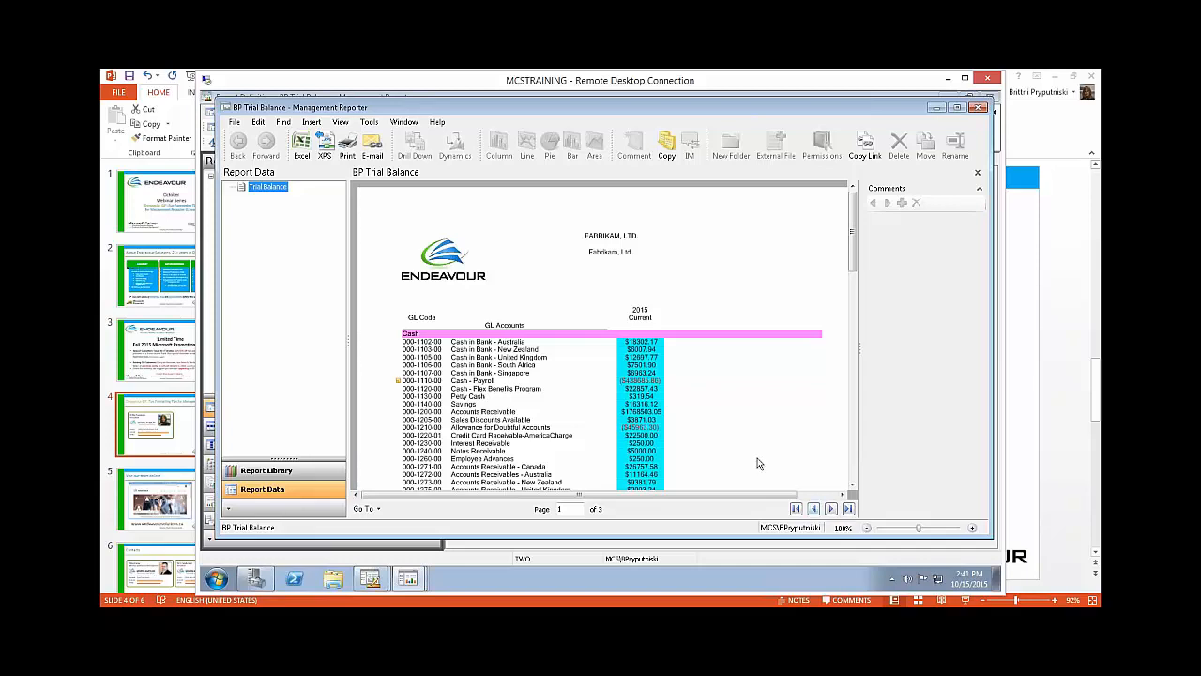
{"action": "left_click", "coordinate": [504, 382]}
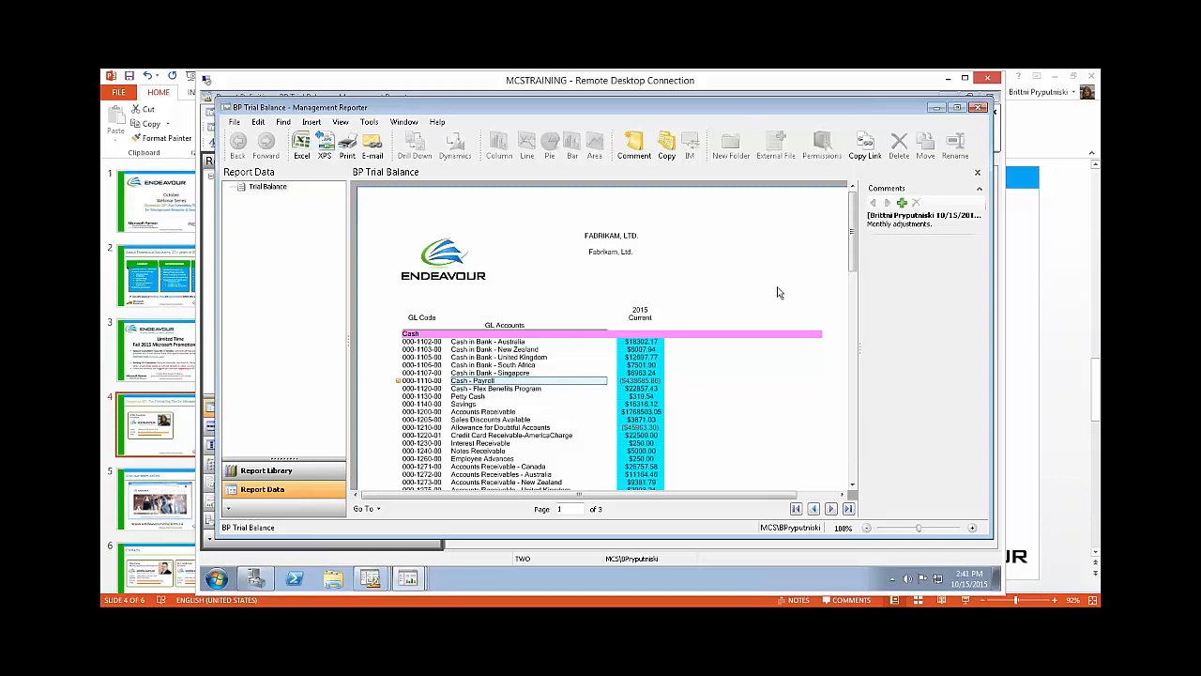
{"action": "left_click", "coordinate": [915, 217]}
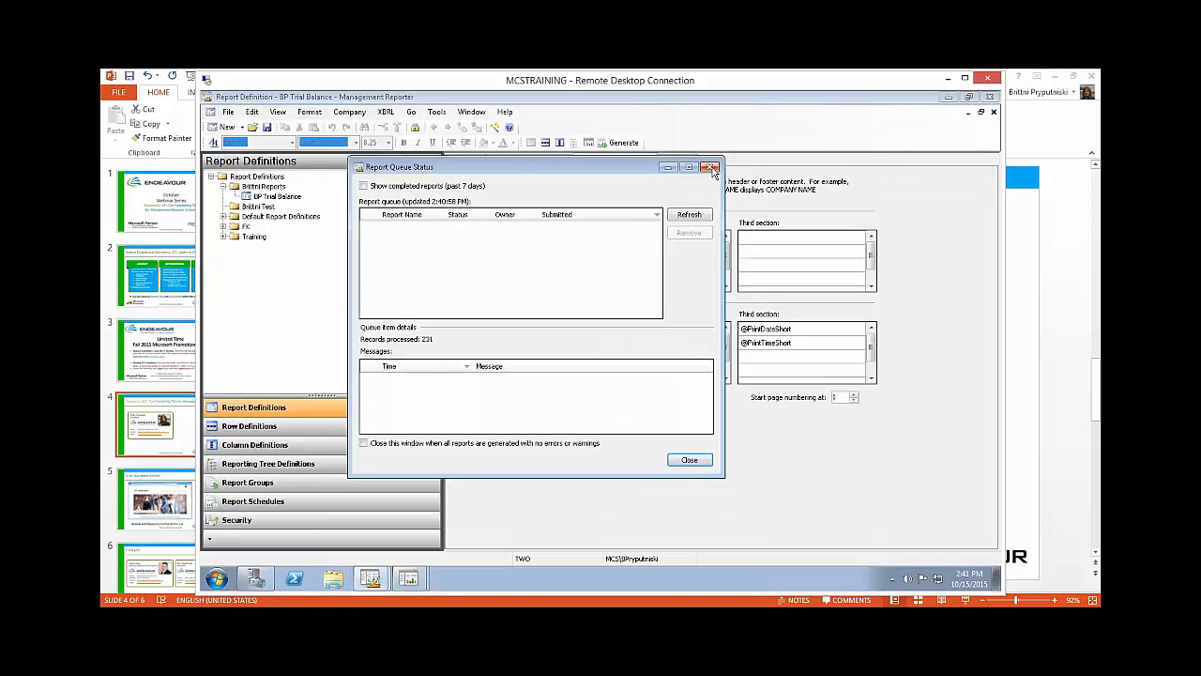
Step: Set the BP Trial Balance report definition's detail level to Financial & Account and generate the report
{"action": "left_click", "coordinate": [709, 167]}
{"action": "left_click", "coordinate": [465, 160]}
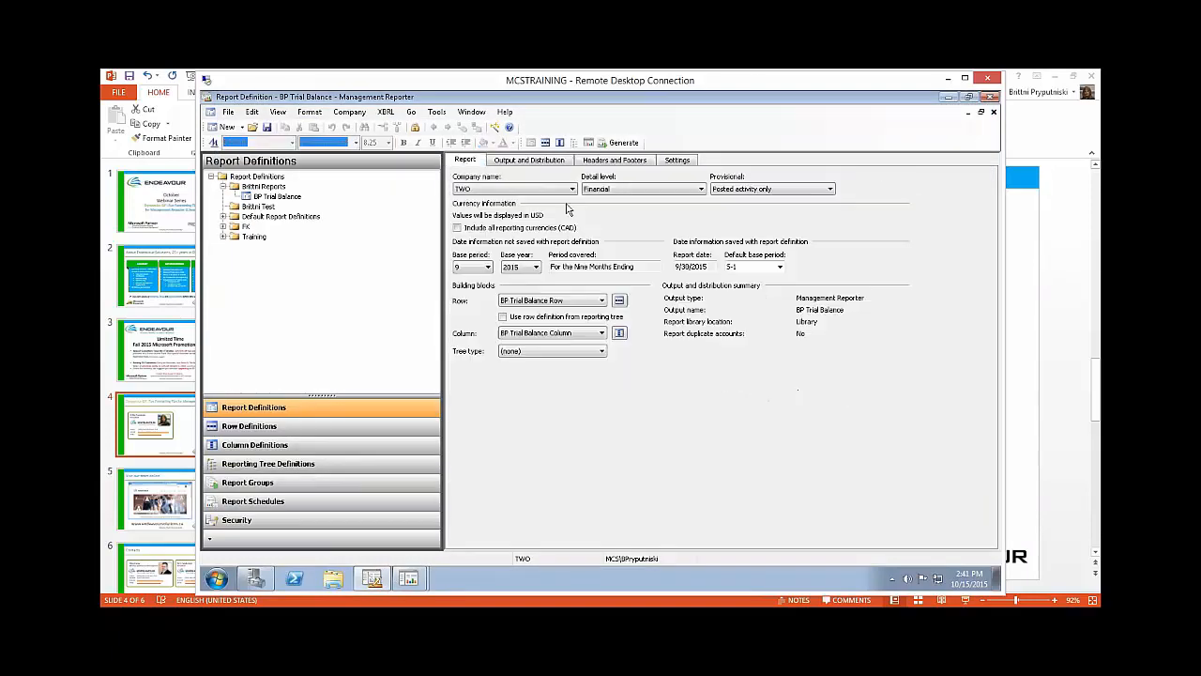
{"action": "left_click", "coordinate": [630, 191]}
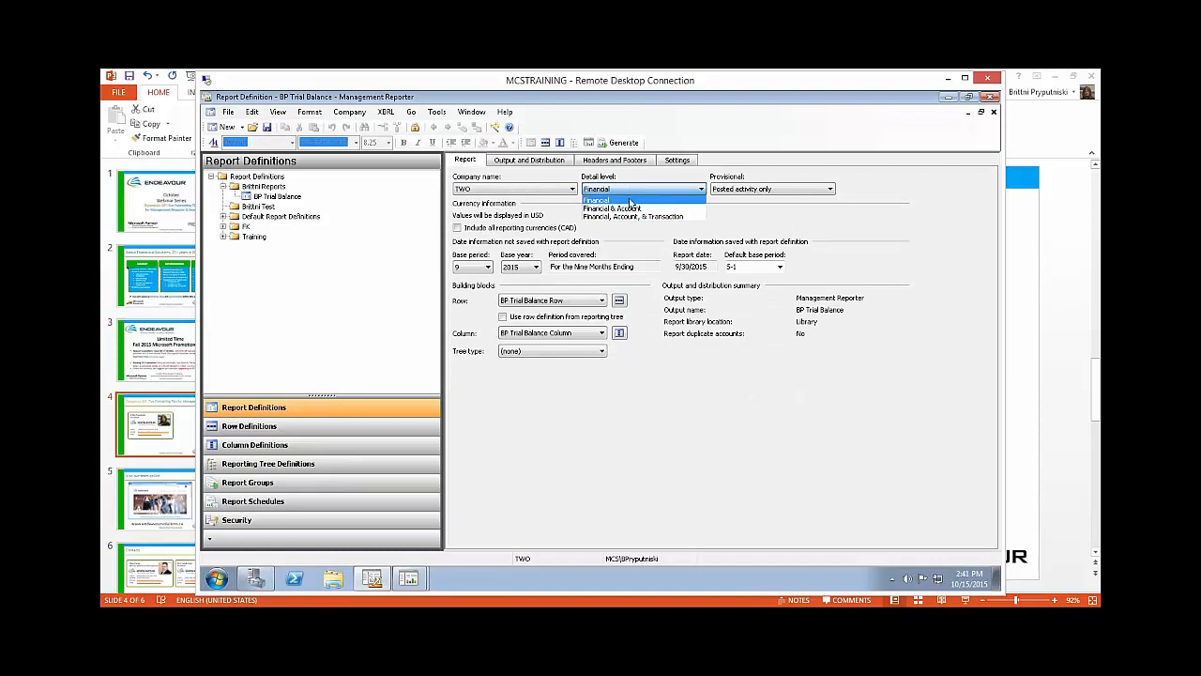
{"action": "left_click", "coordinate": [631, 208]}
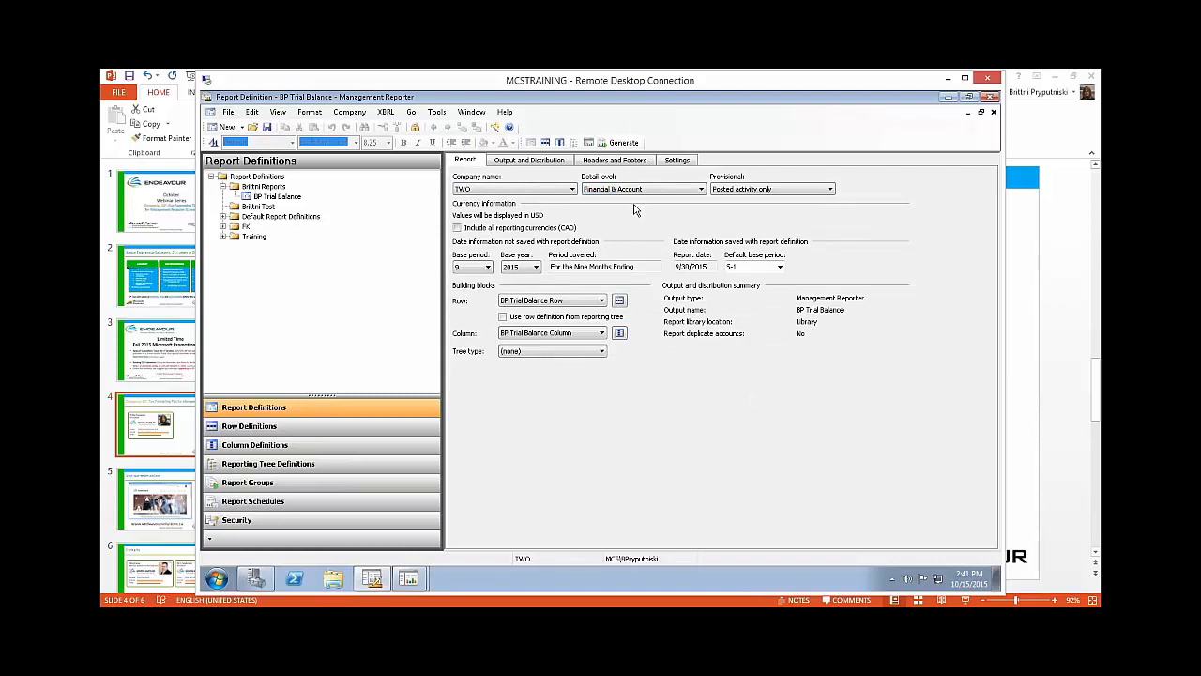
{"action": "left_click", "coordinate": [614, 143]}
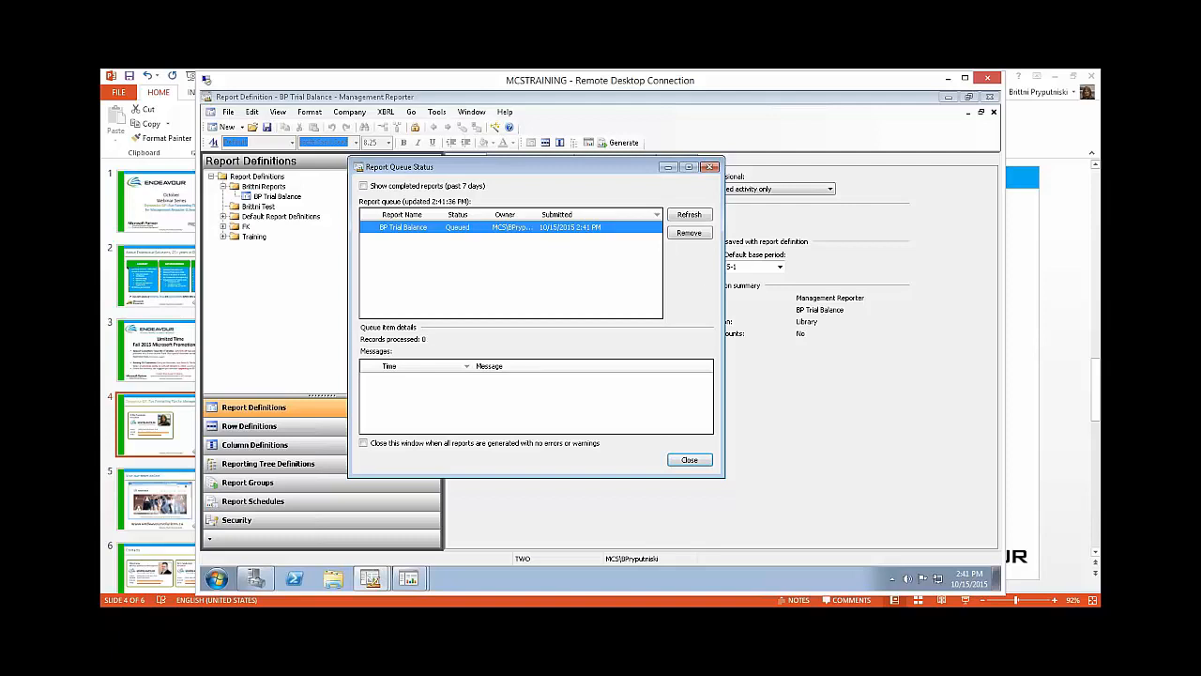
{"action": "left_click_drag", "start_coordinate": [572, 171], "coordinate": [601, 172]}
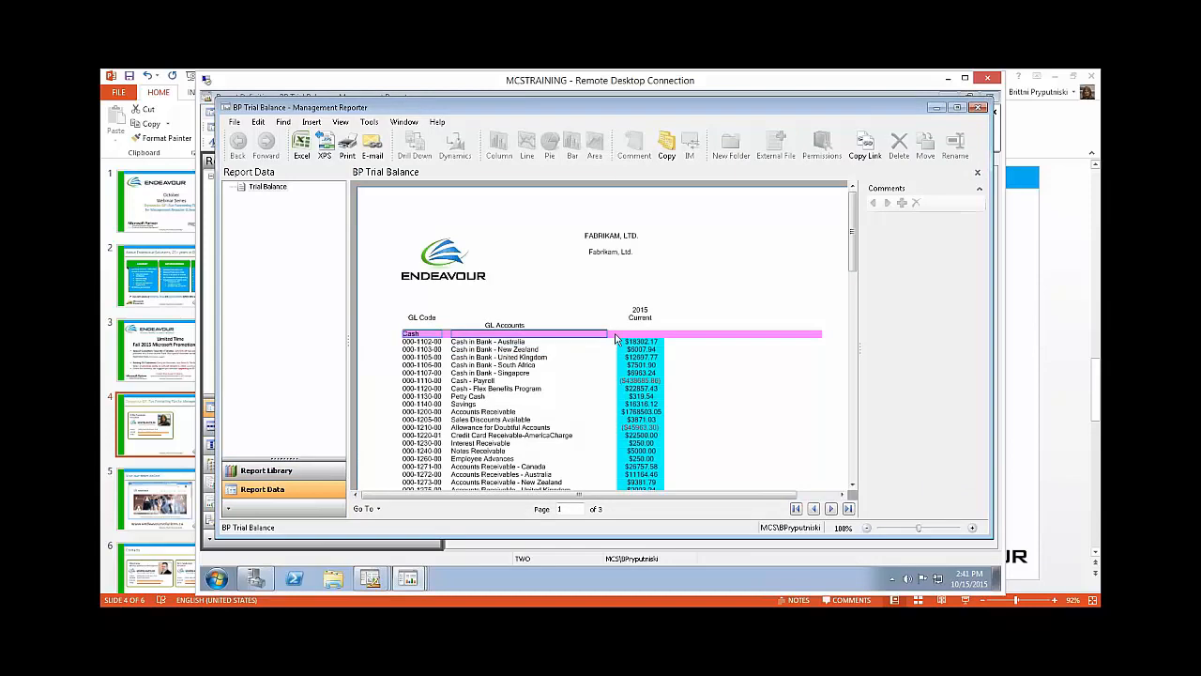
Step: Drill down into Cash in Bank - Australia and add the comment "Cash seems low." to its current account-level amount
{"action": "double_click", "coordinate": [595, 340]}
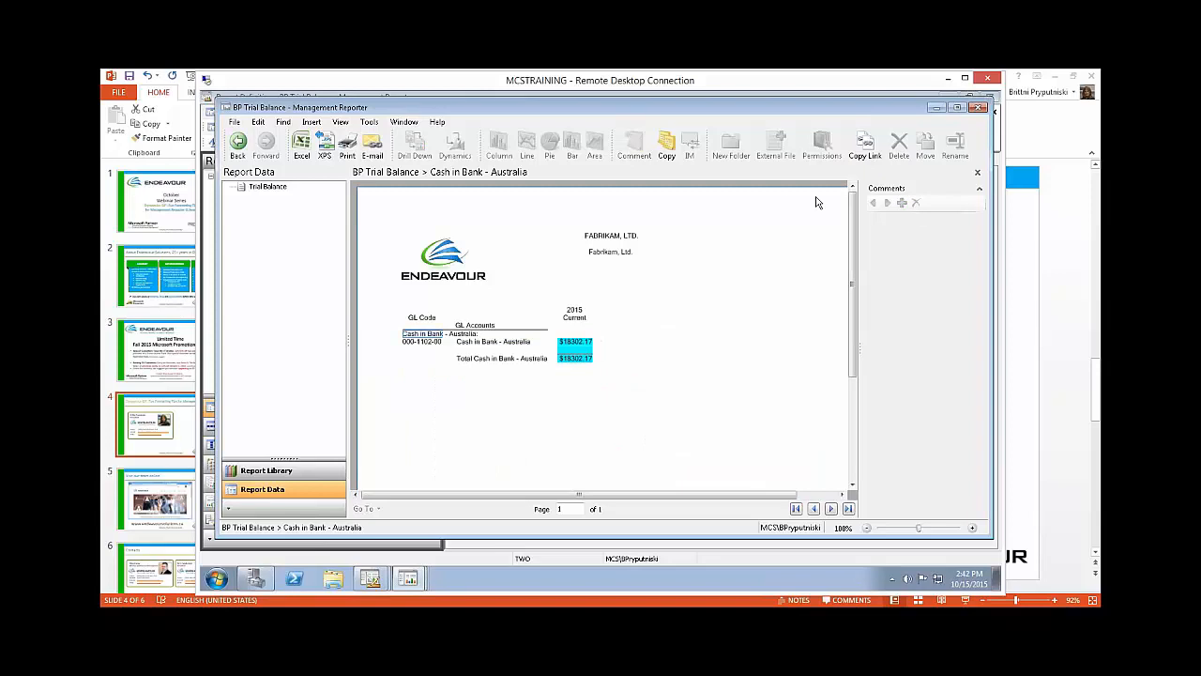
{"action": "left_click", "coordinate": [594, 344]}
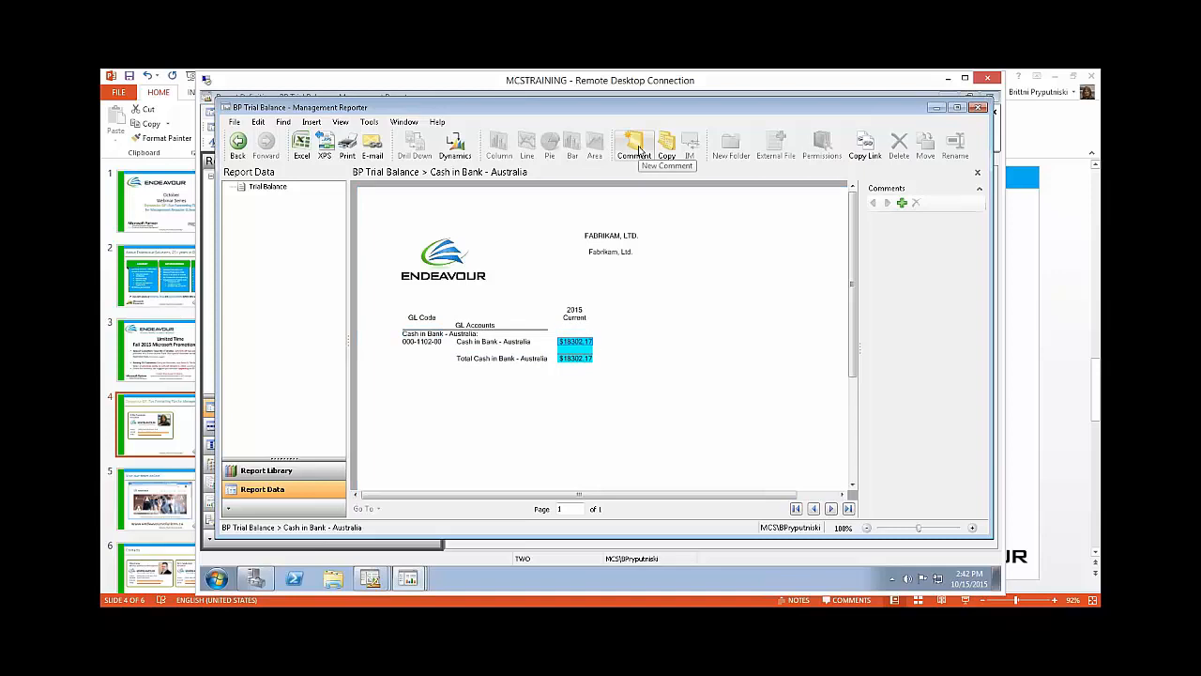
{"action": "left_click", "coordinate": [636, 147]}
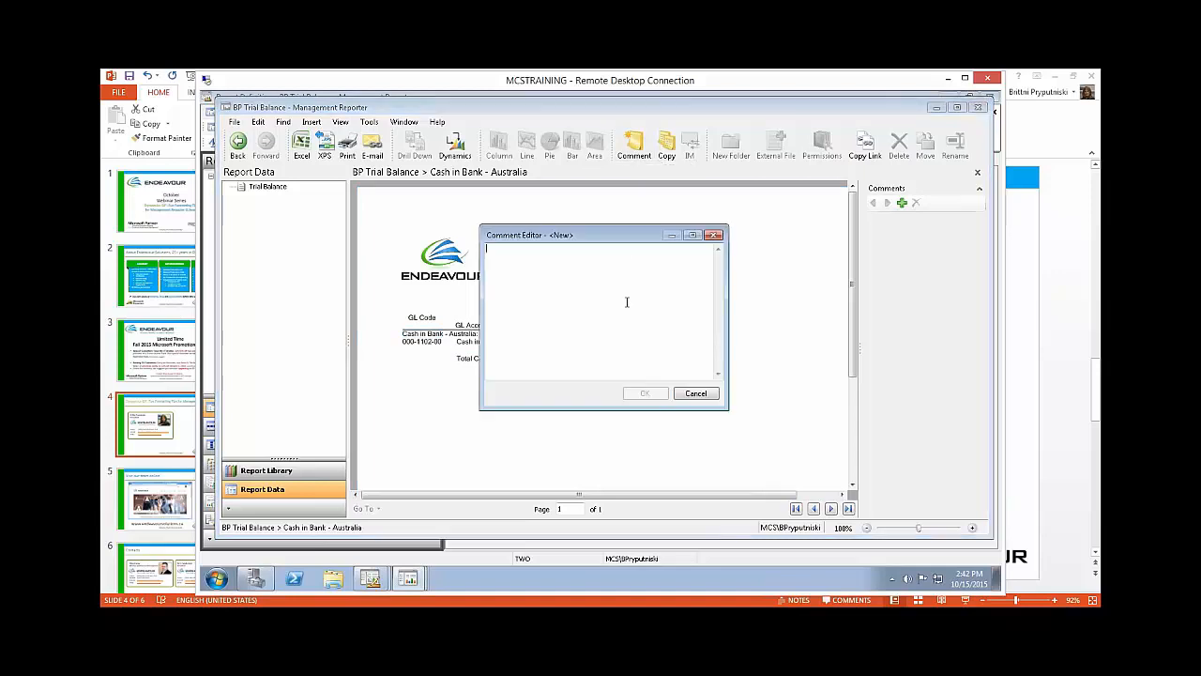
{"action": "type", "text": "Q"}
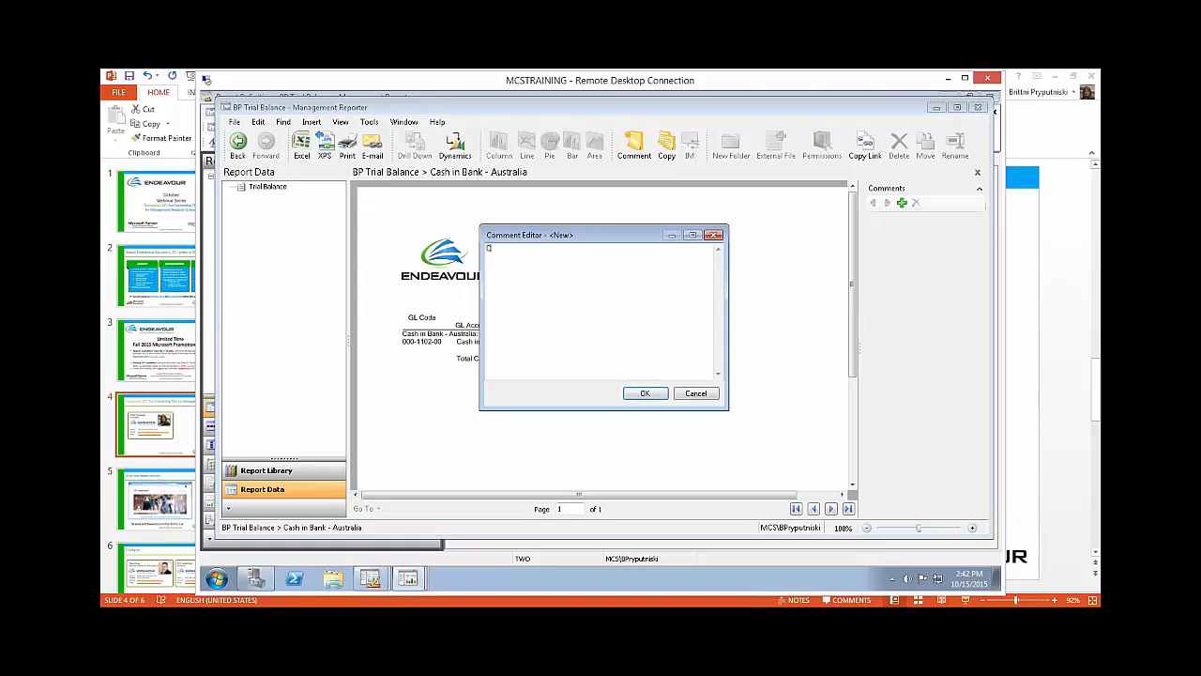
{"action": "type", "text": "Cash seems low."}
{"action": "left_click", "coordinate": [646, 393]}
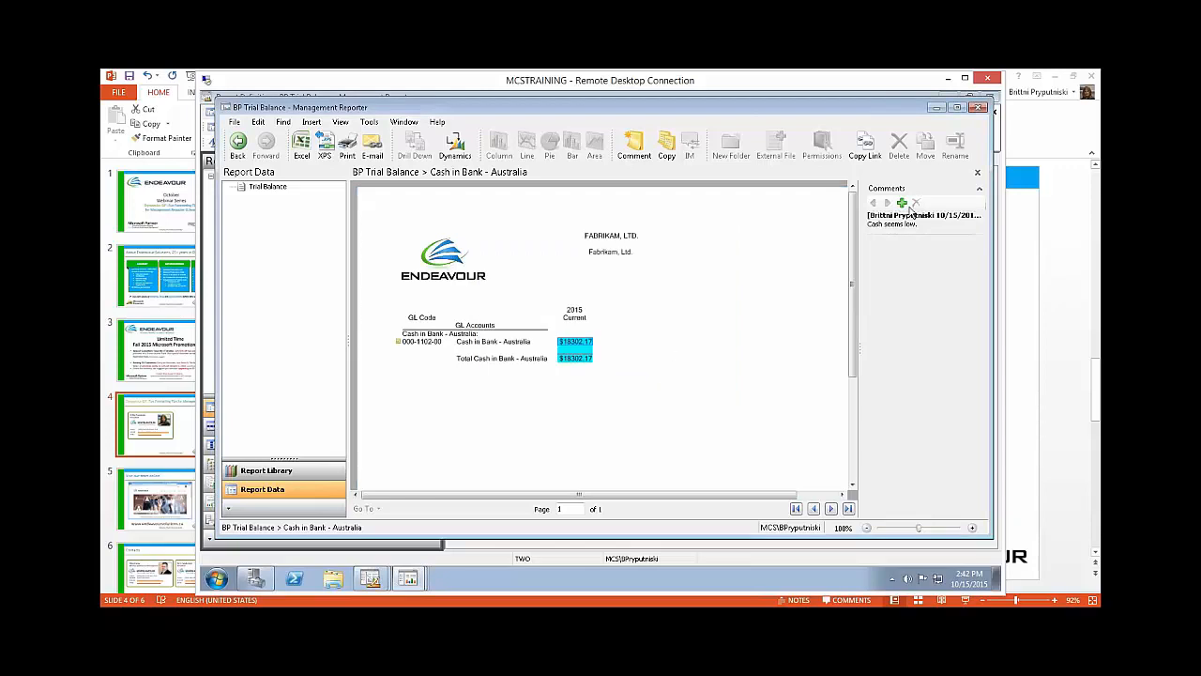
Step: Check the comment marker for Cash in Bank - Australia in the summary report and again in its drilled-down account detail
{"action": "left_click", "coordinate": [978, 175]}
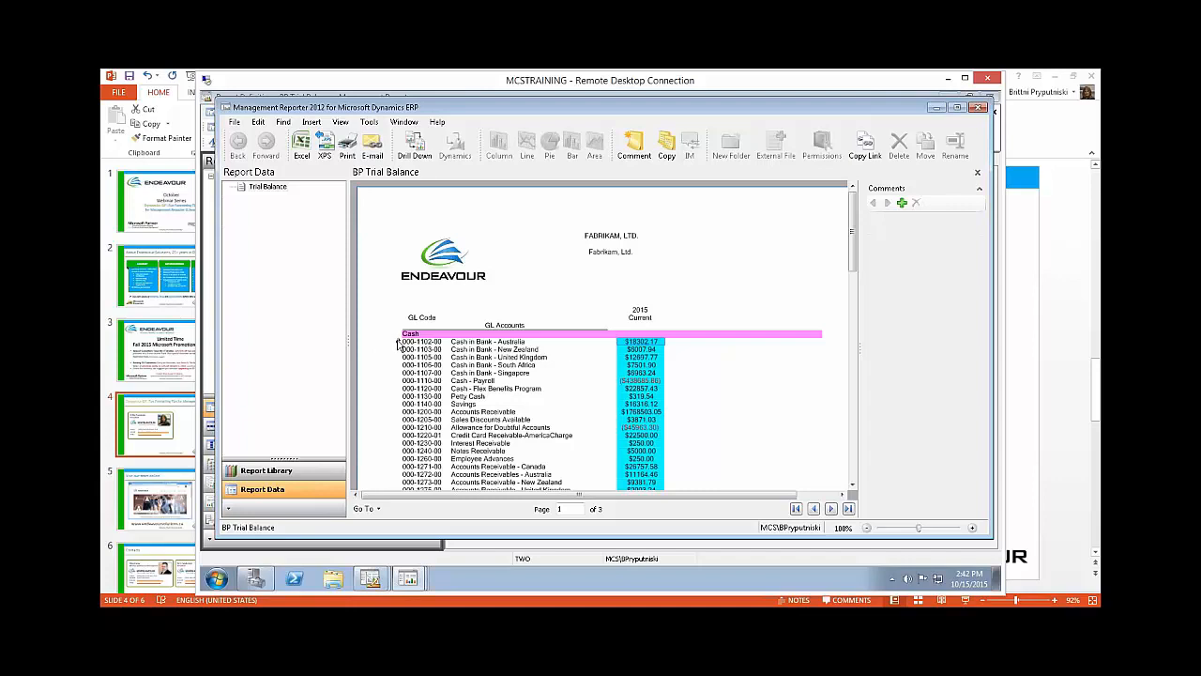
{"action": "mouse_move", "coordinate": [398, 346]}
{"action": "left_click", "coordinate": [399, 343]}
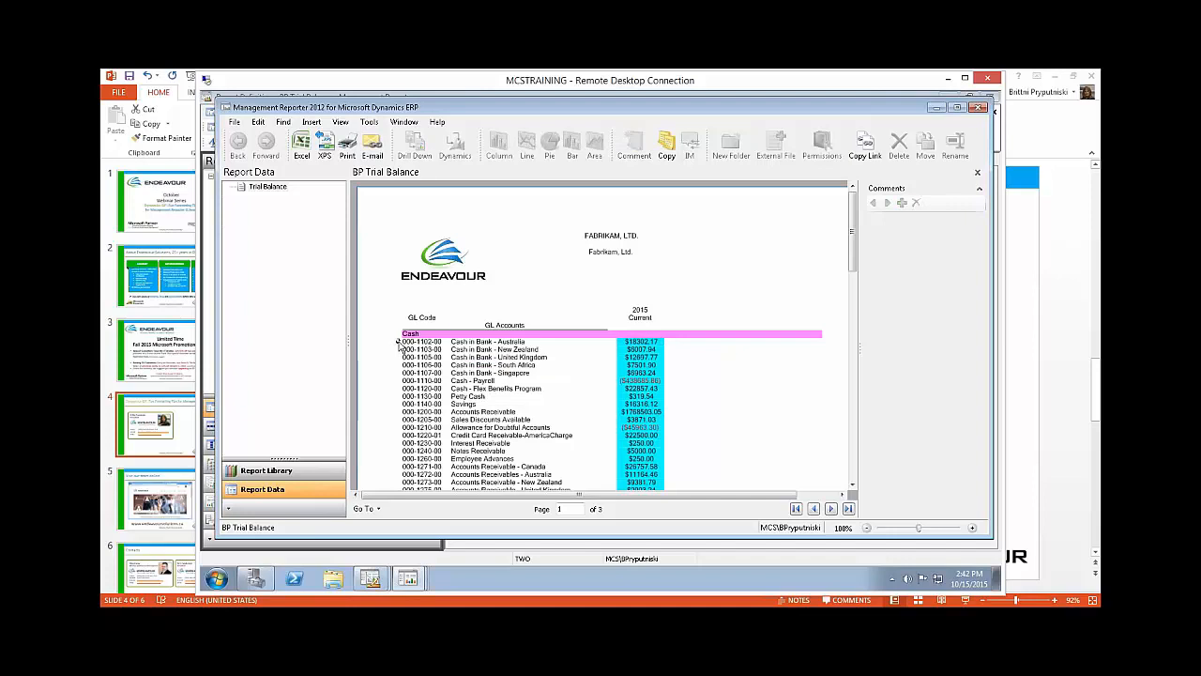
{"action": "left_click", "coordinate": [631, 344]}
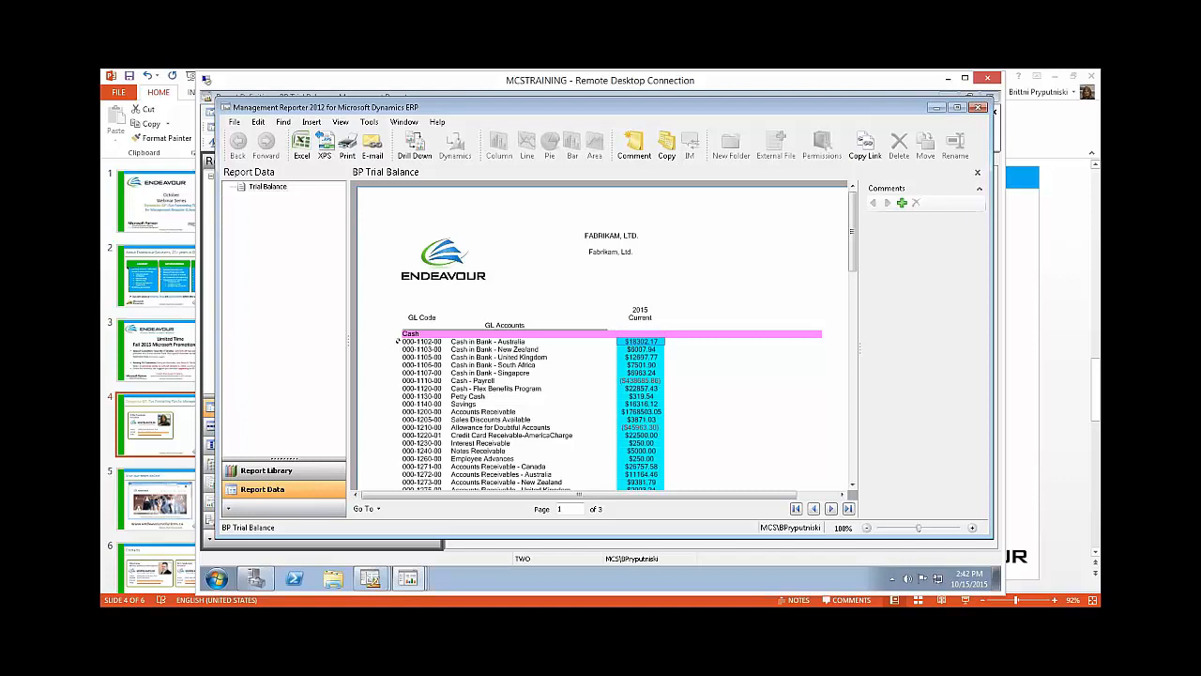
{"action": "double_click", "coordinate": [632, 343]}
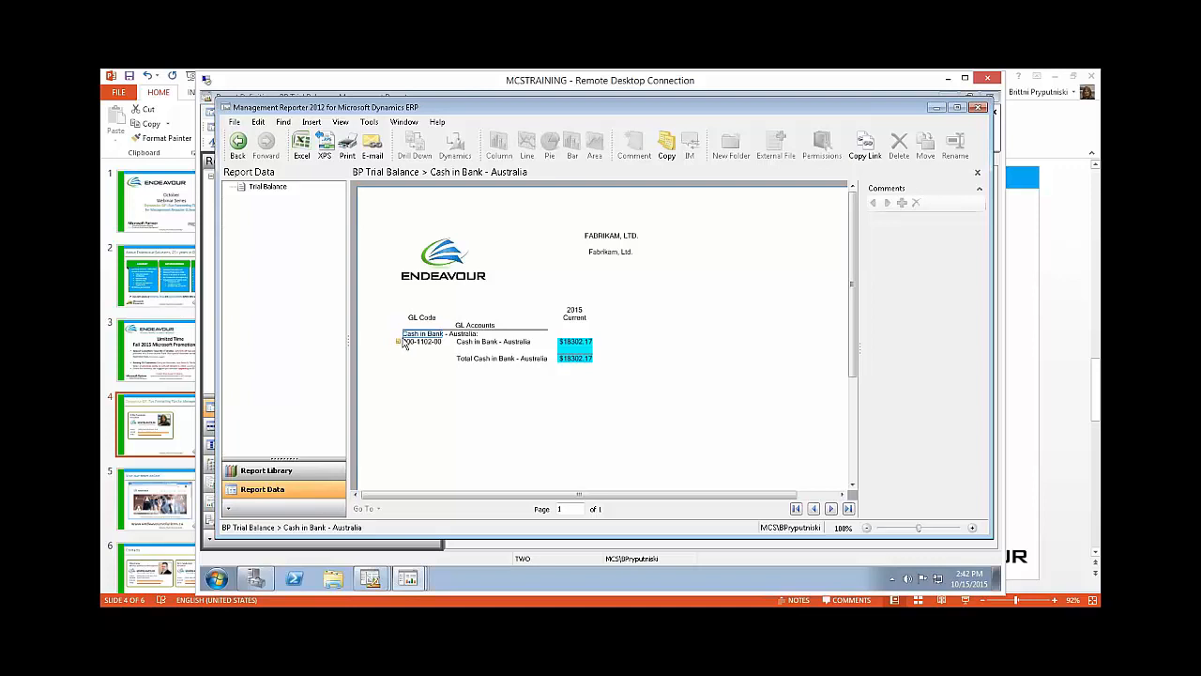
{"action": "left_click", "coordinate": [977, 172]}
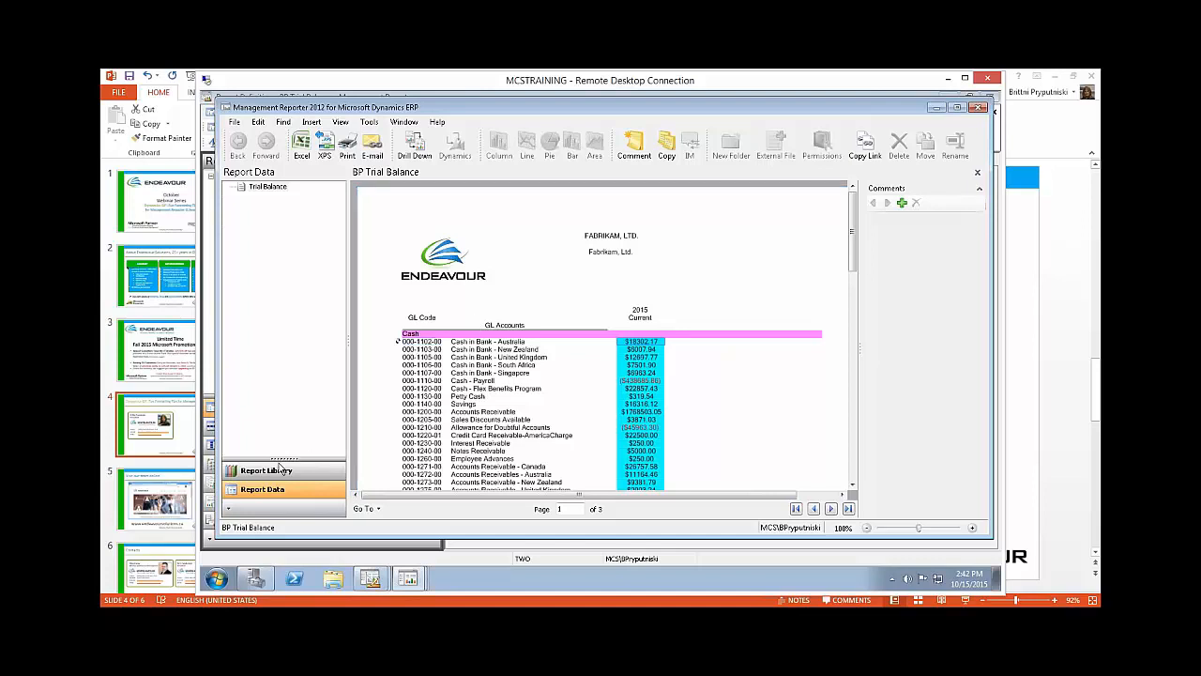
{"action": "left_click_drag", "start_coordinate": [281, 459], "coordinate": [282, 414]}
{"action": "left_click_drag", "start_coordinate": [538, 106], "coordinate": [526, 114]}
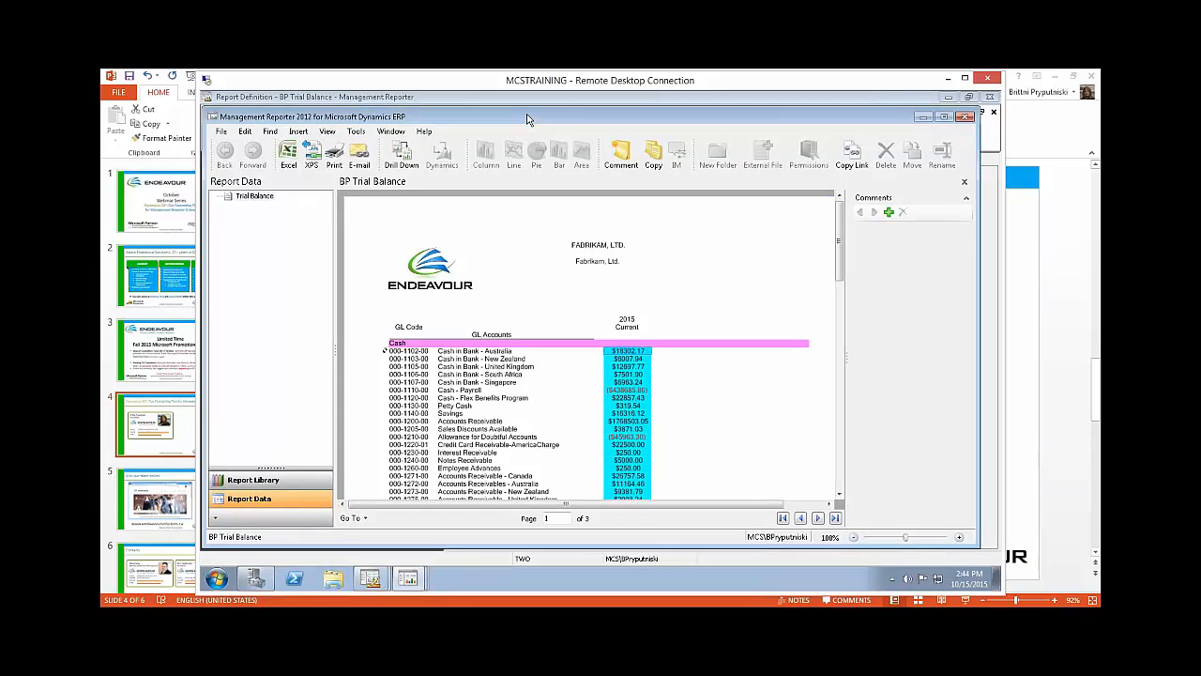